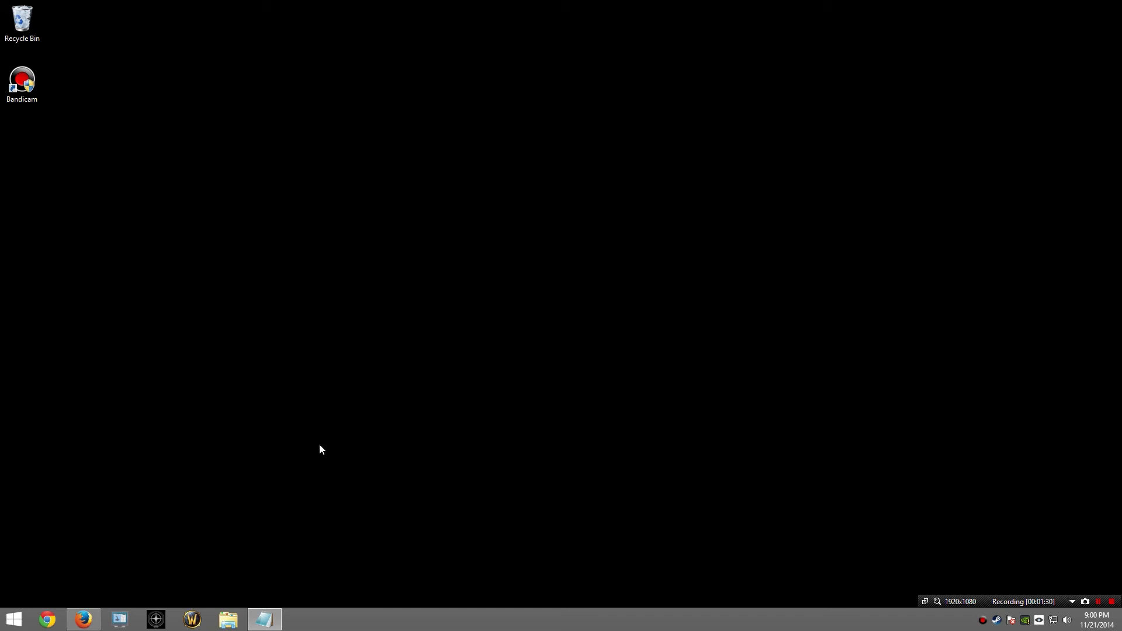
click(48, 618)
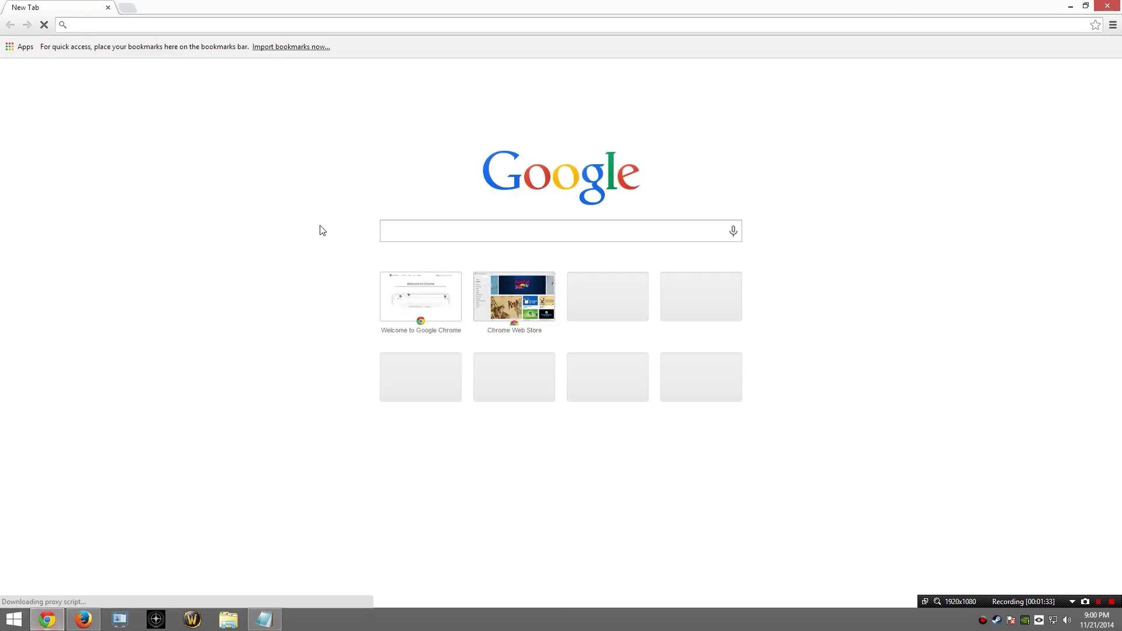
click(247, 29)
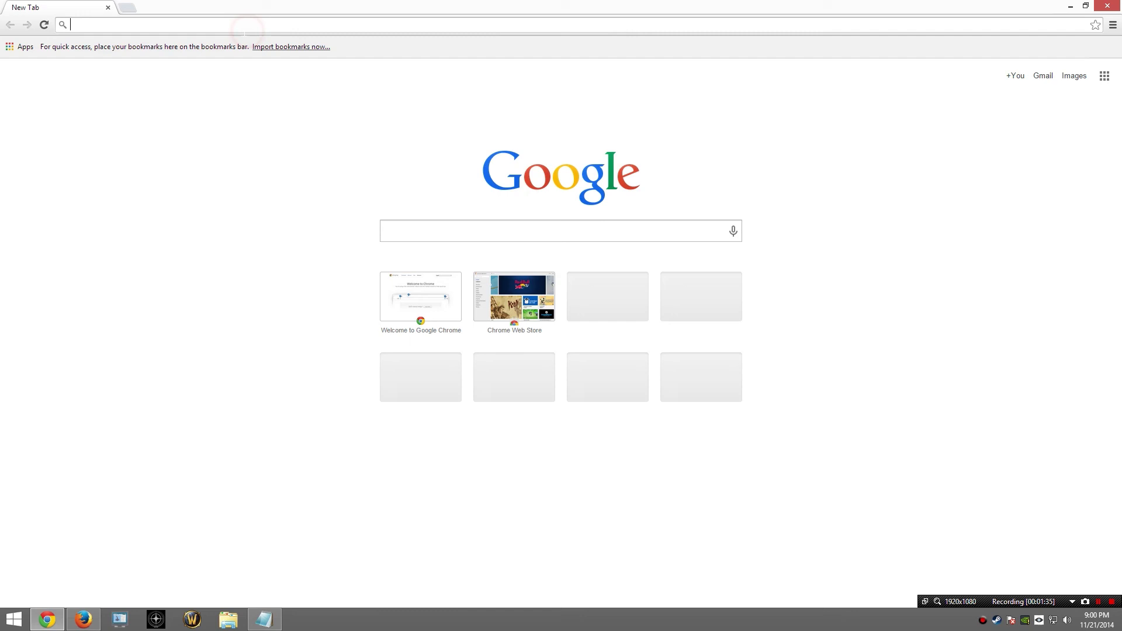
text(www.java.com)
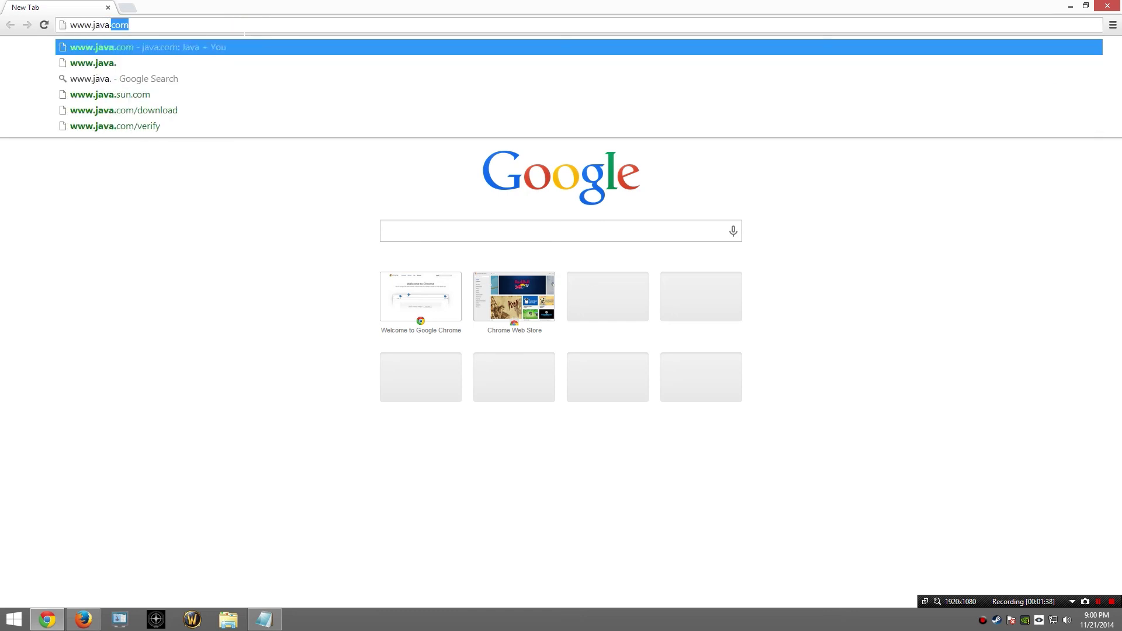
key(Return)
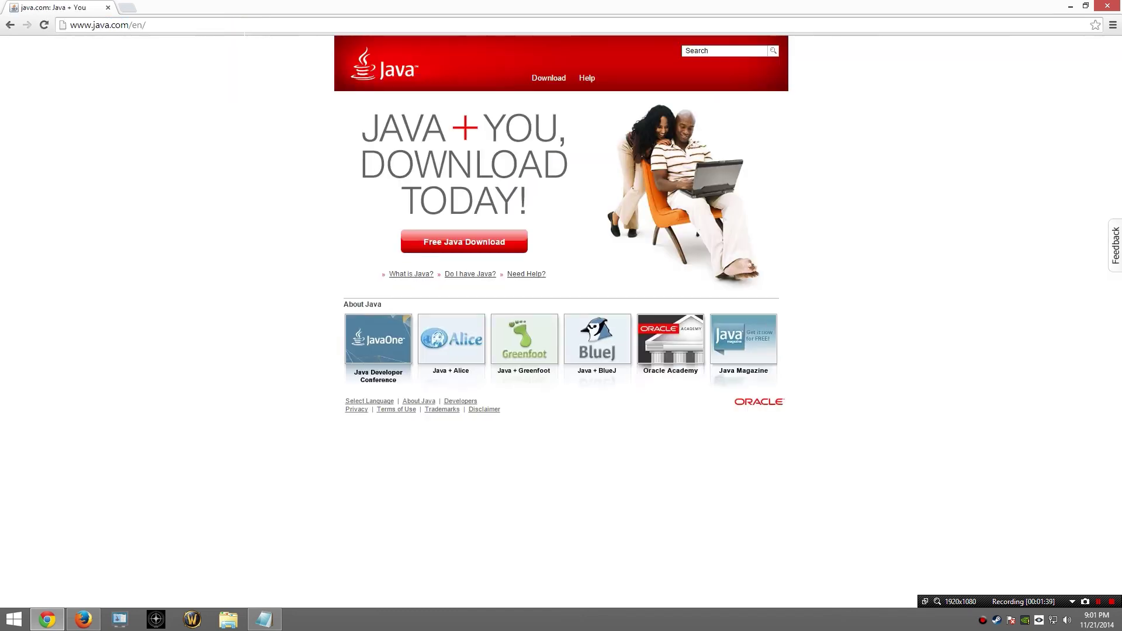
Step: Download the Java 7 Update 71 Windows Offline (32-bit) installer, jre-7u71-windows-i586.exe
click(558, 84)
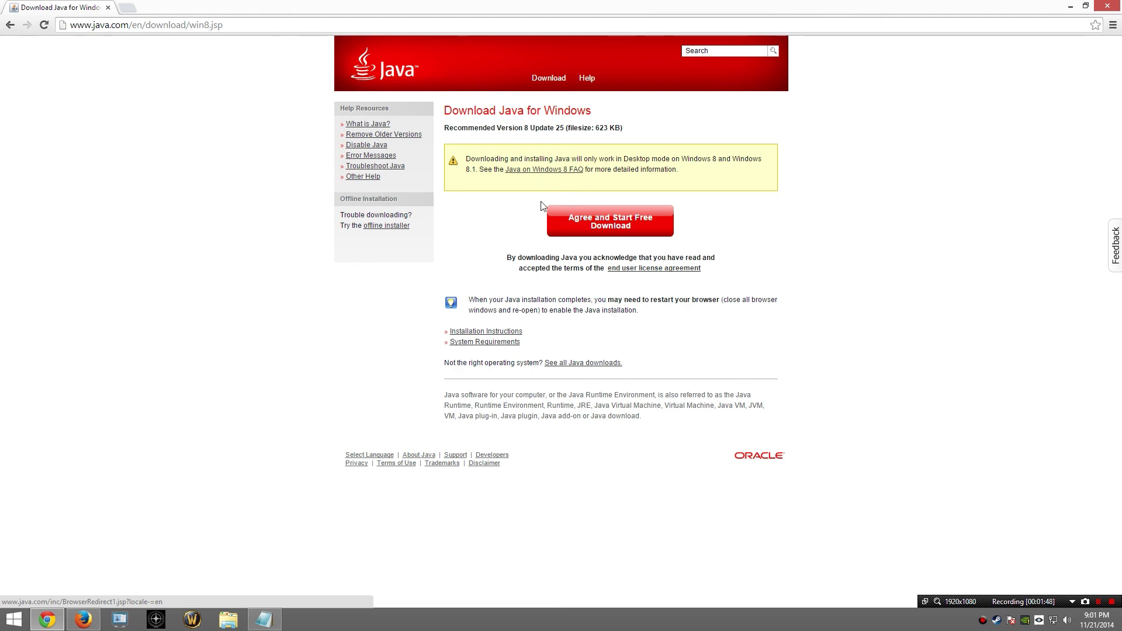
click(572, 364)
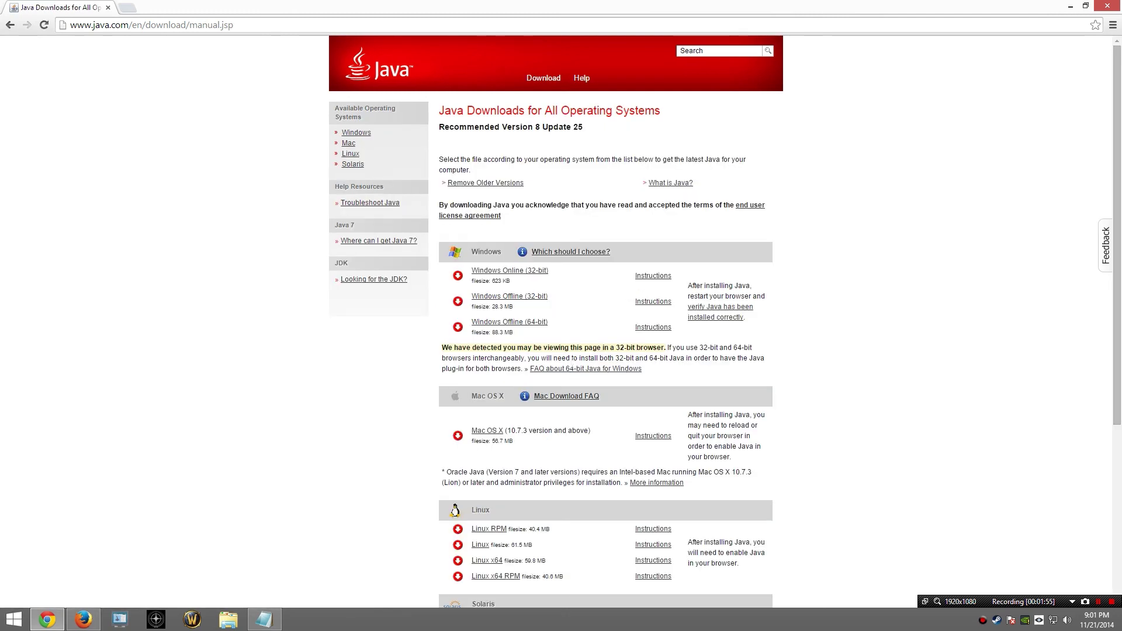
click(355, 245)
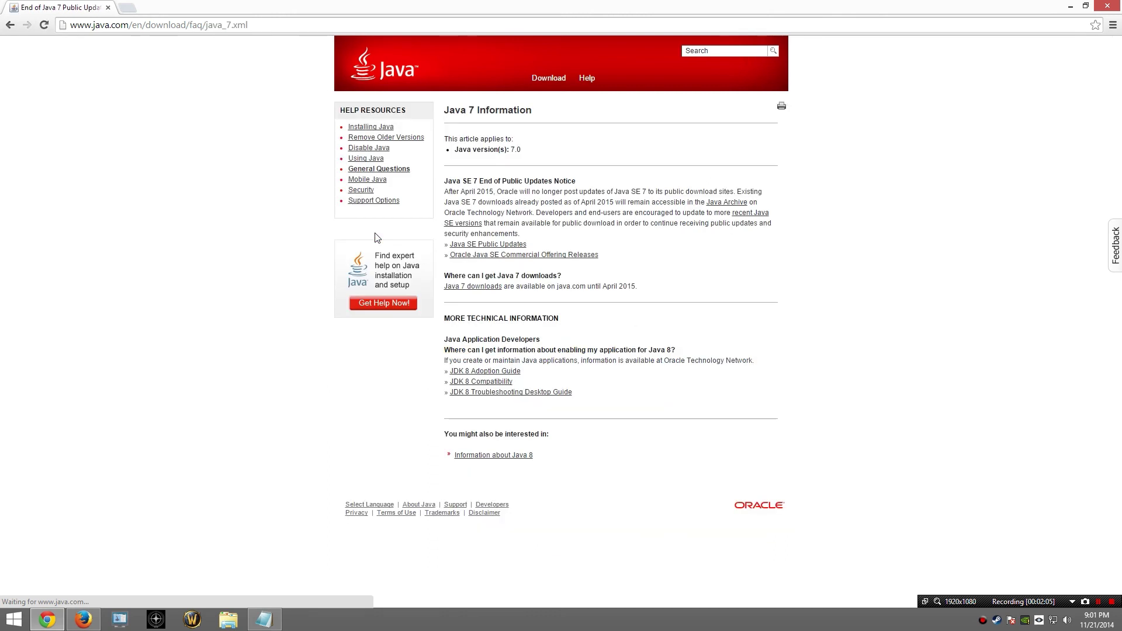
click(476, 288)
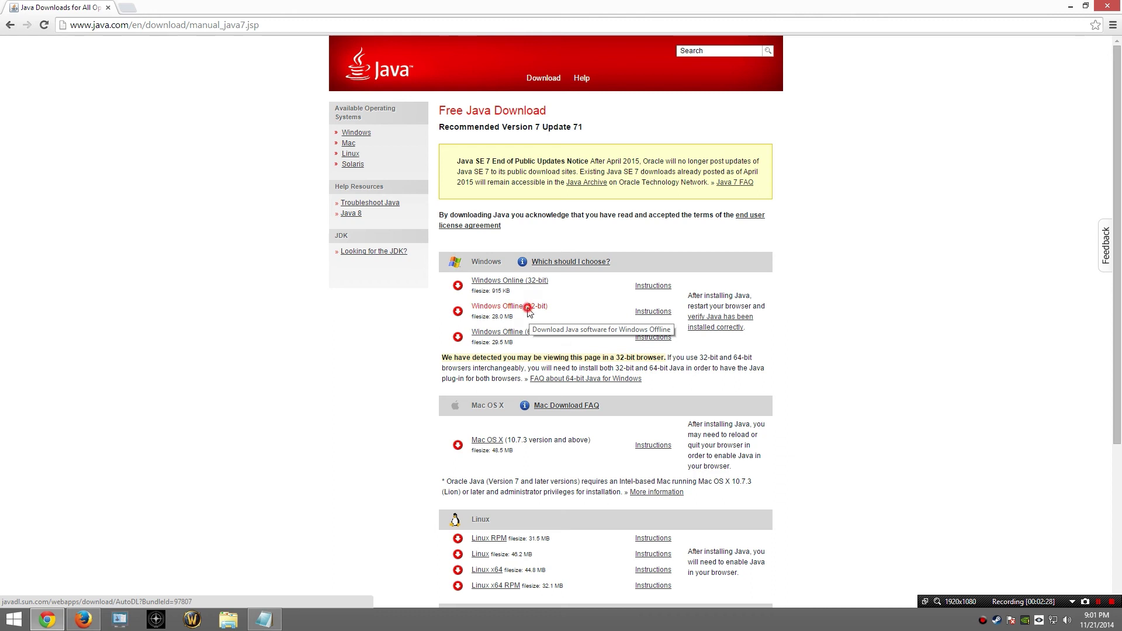
click(528, 312)
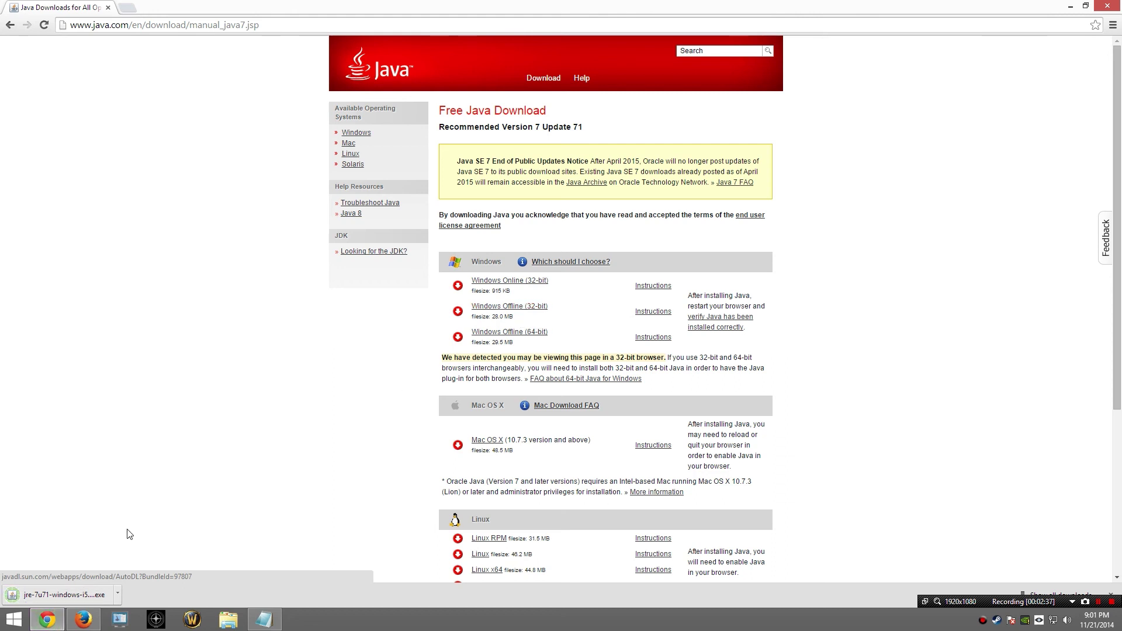
Step: Reinstall Java 7 Update 71 from the downloaded installer, then dismiss the Java verification page
click(82, 596)
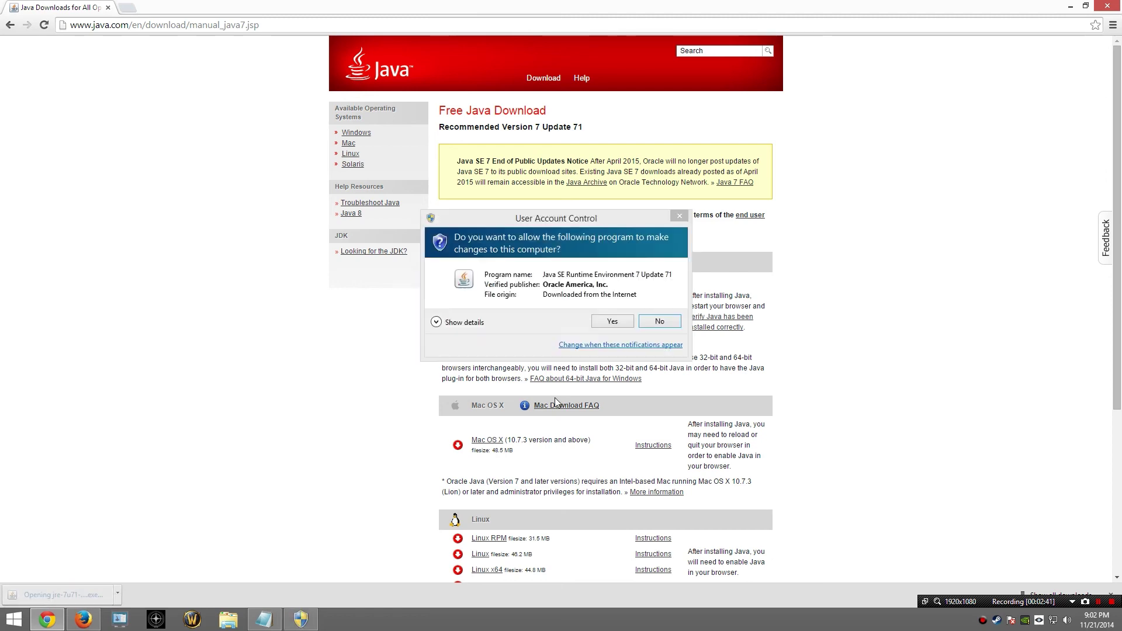
click(611, 321)
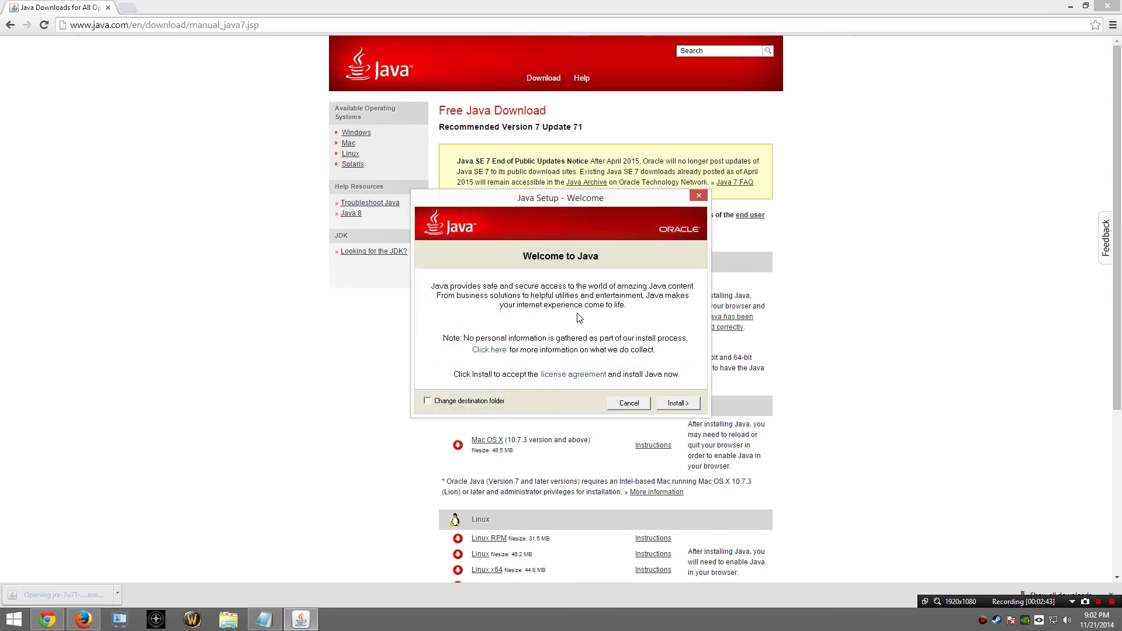
click(684, 403)
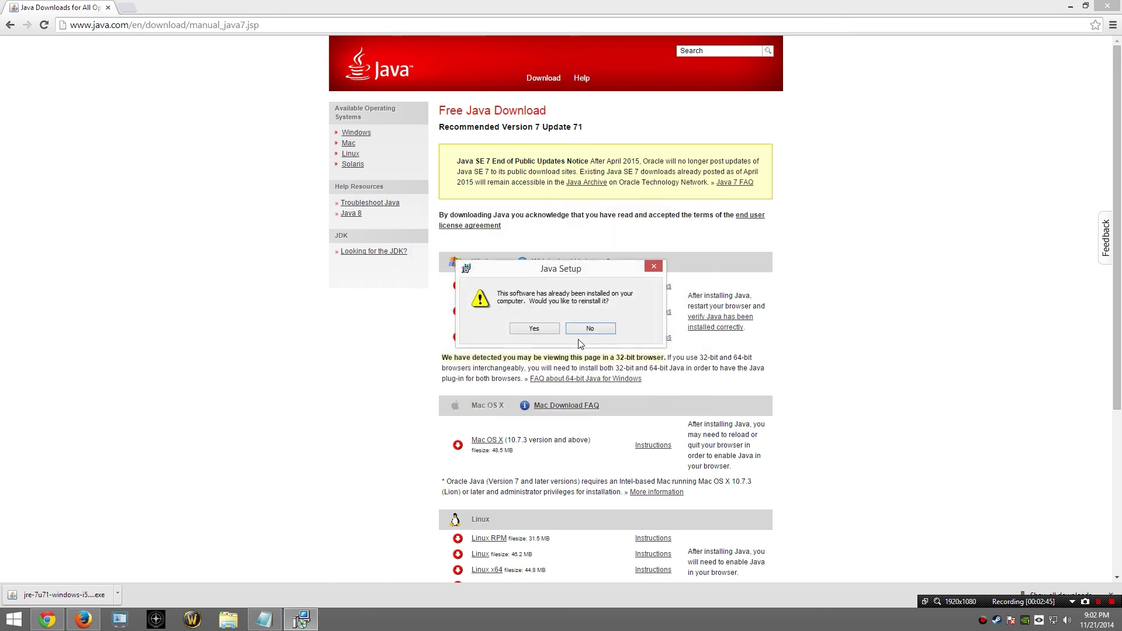
click(548, 327)
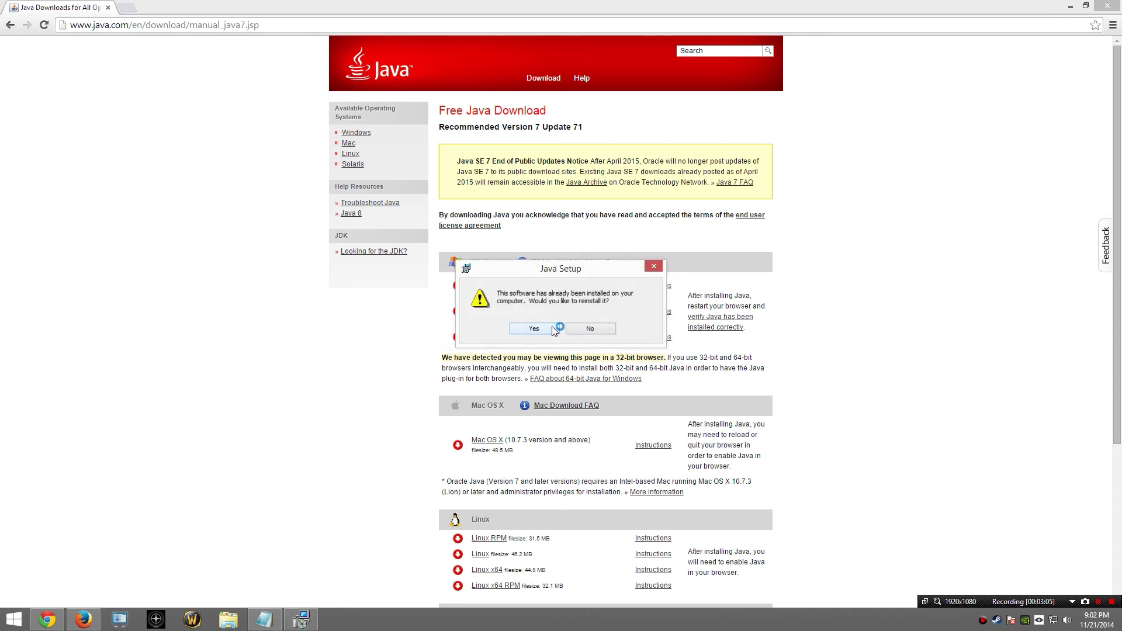
click(552, 327)
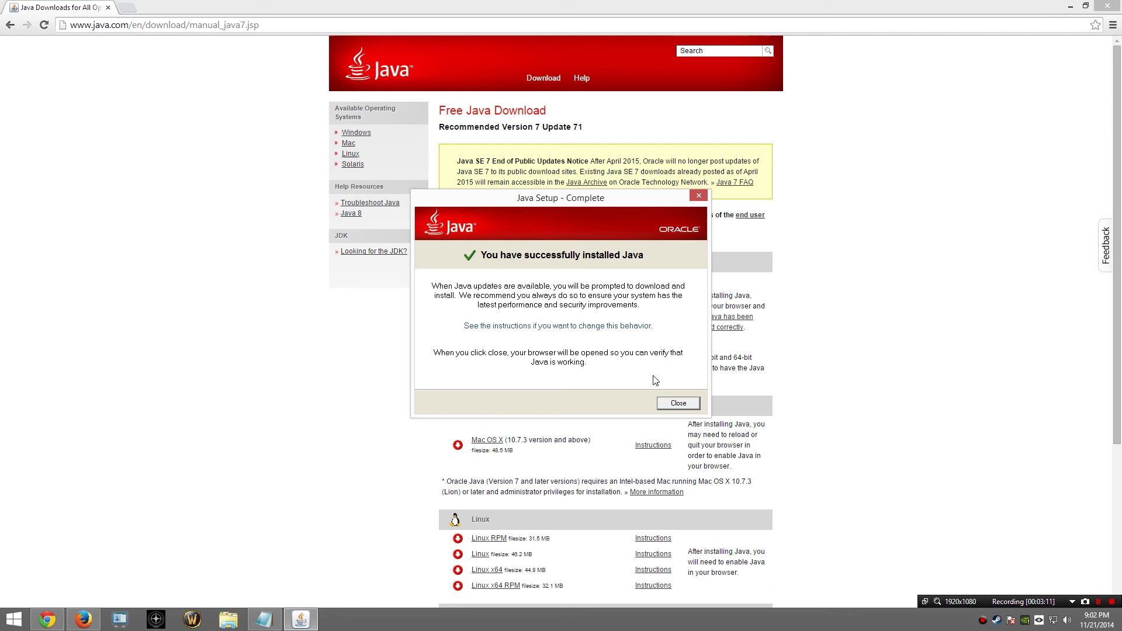
click(674, 405)
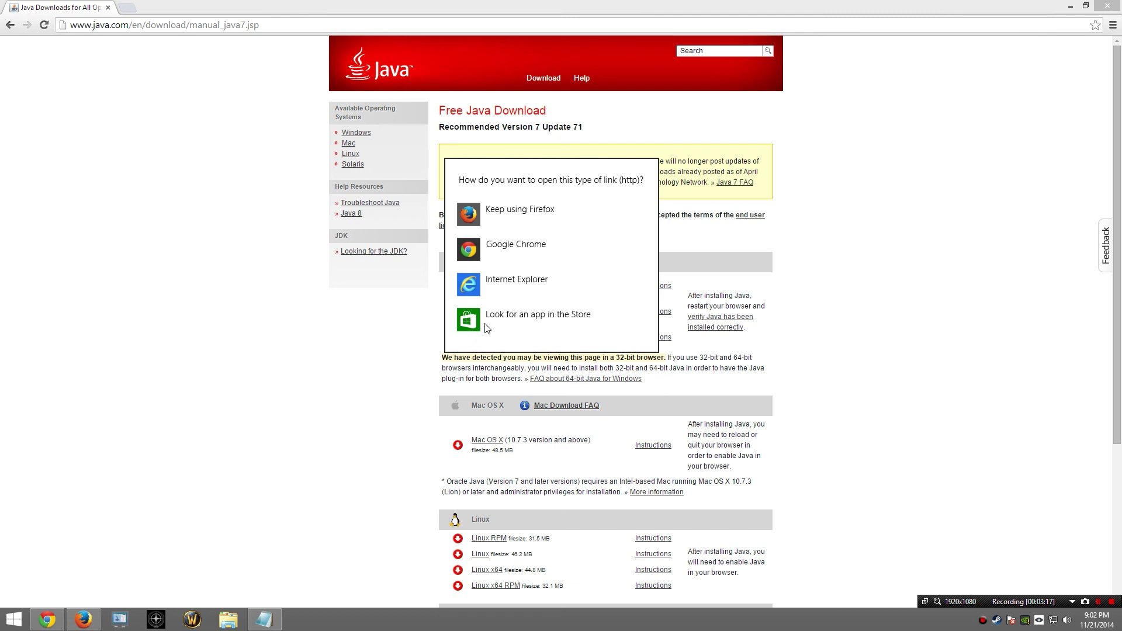
click(498, 250)
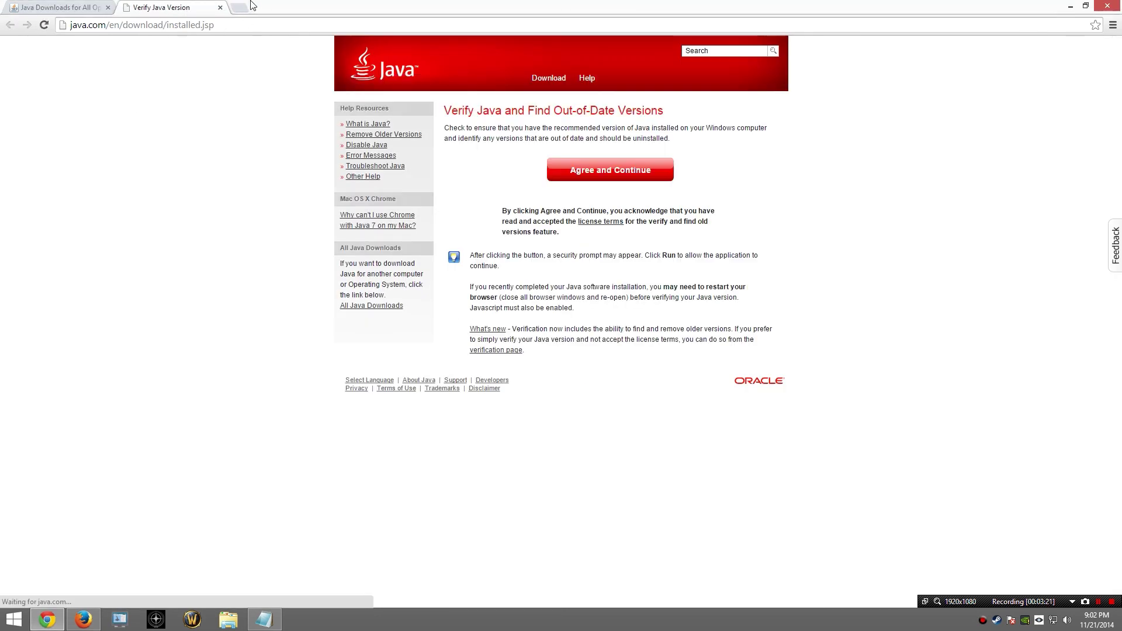
click(220, 7)
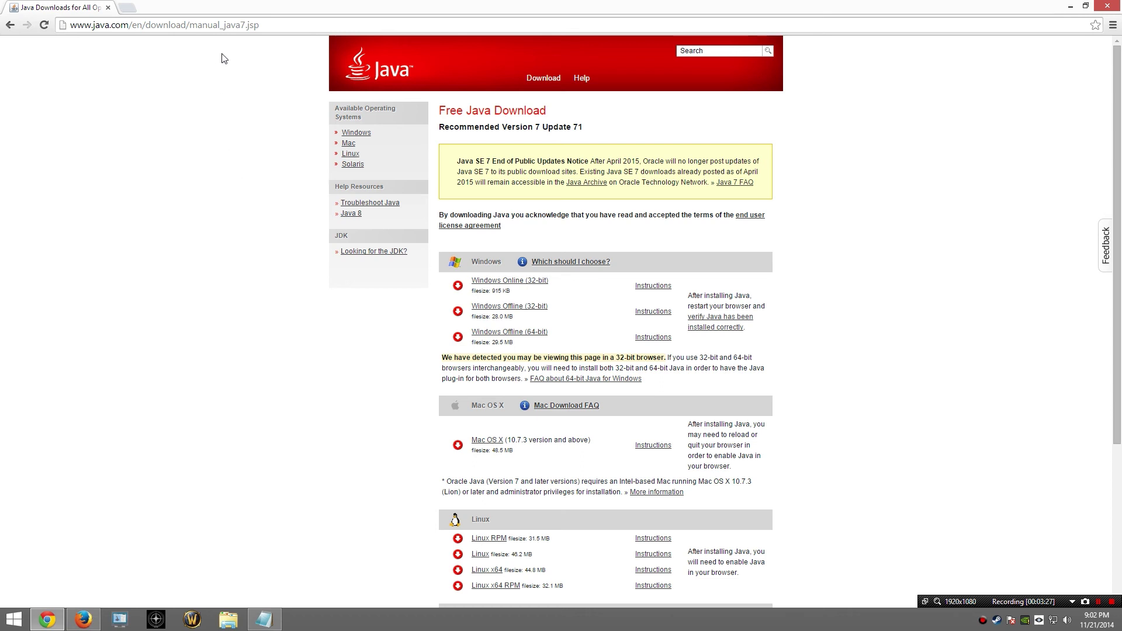
Step: Search for 'skyrim script extender' and download skse_1_07_01_installer.exe from skse.silverlock.org
click(287, 24)
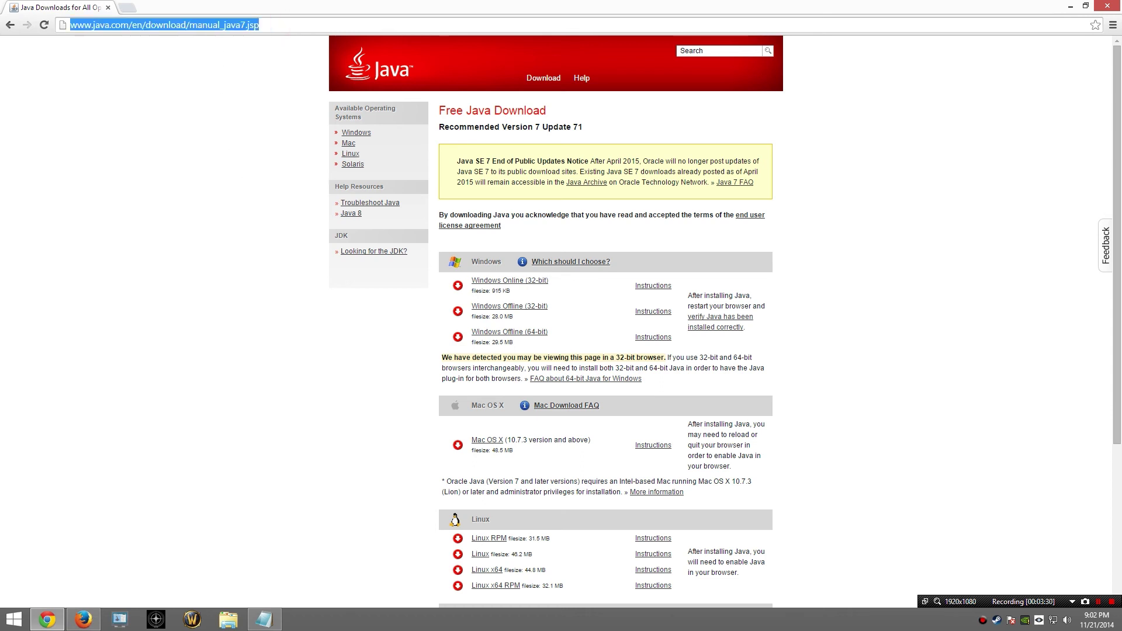
text(skyrim script extender)
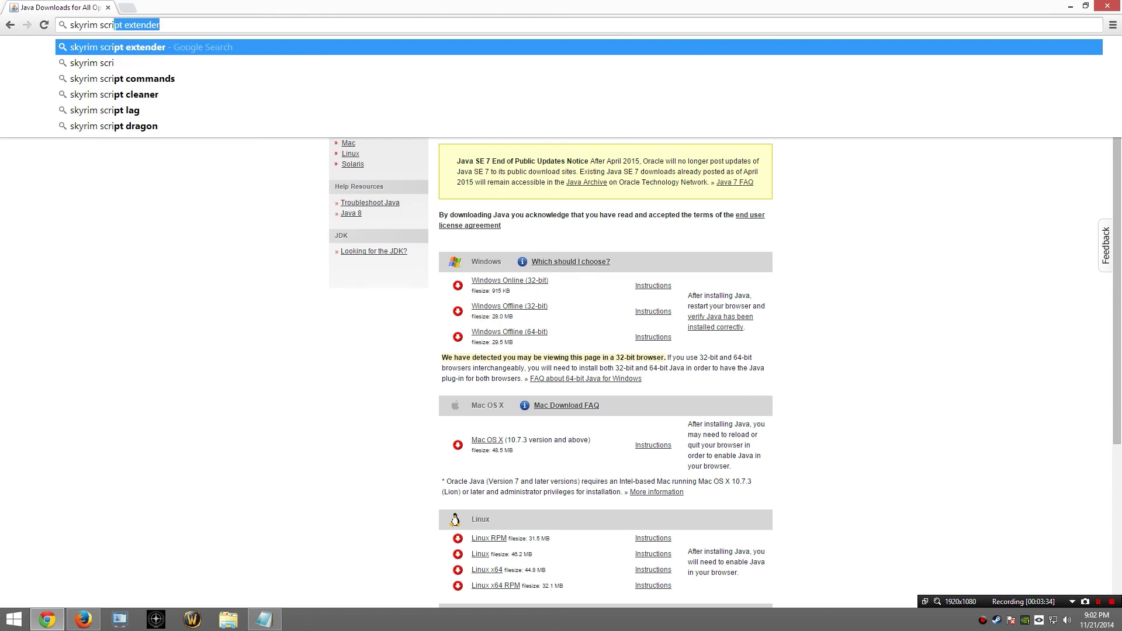
key(Return)
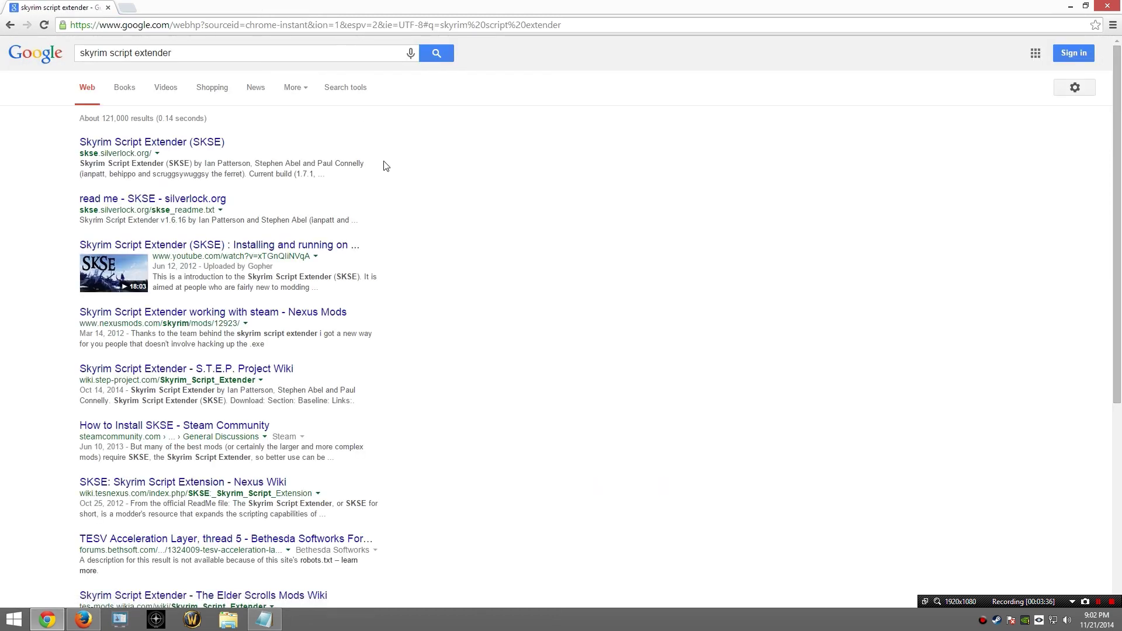
click(143, 143)
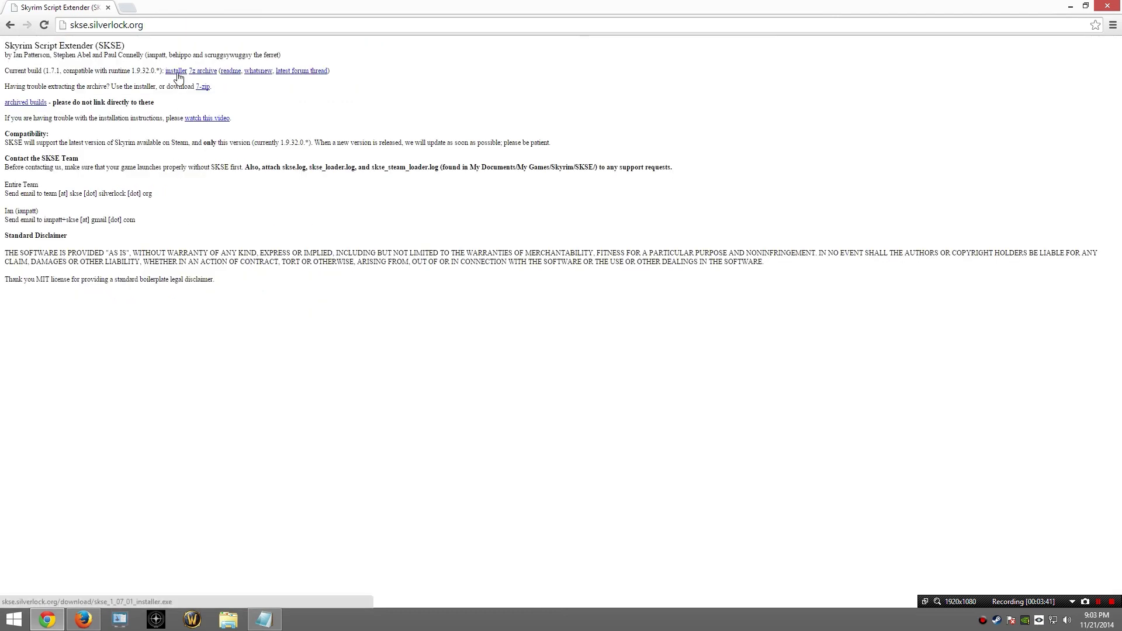
click(177, 70)
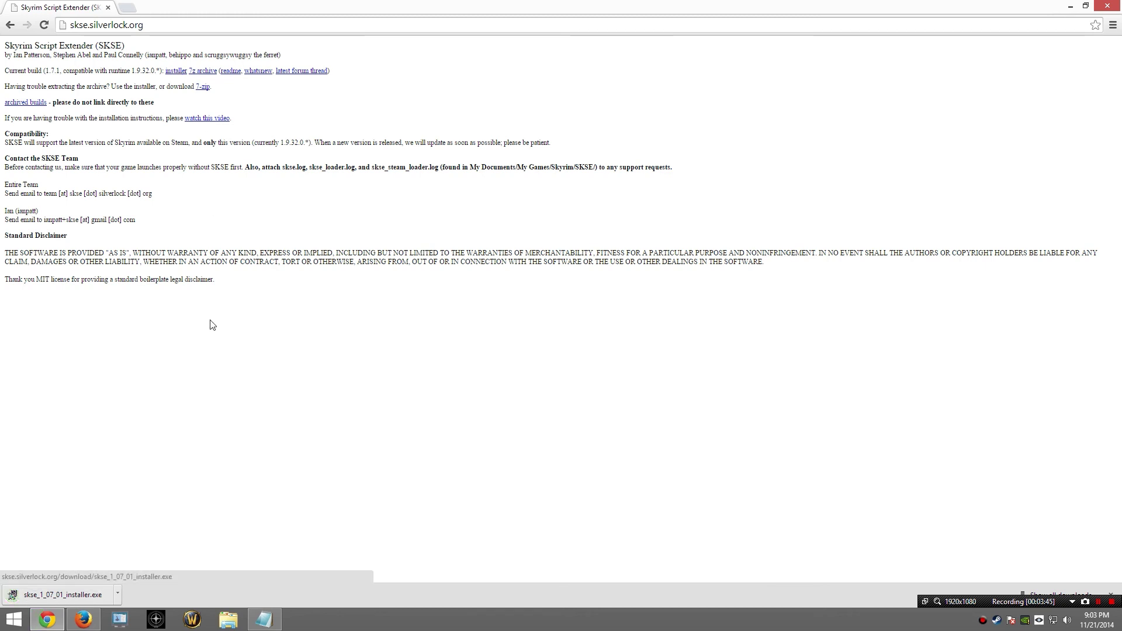
Step: Install SKSE 1.7.1 into the default Steam Skyrim folder with the downloaded installer
click(65, 595)
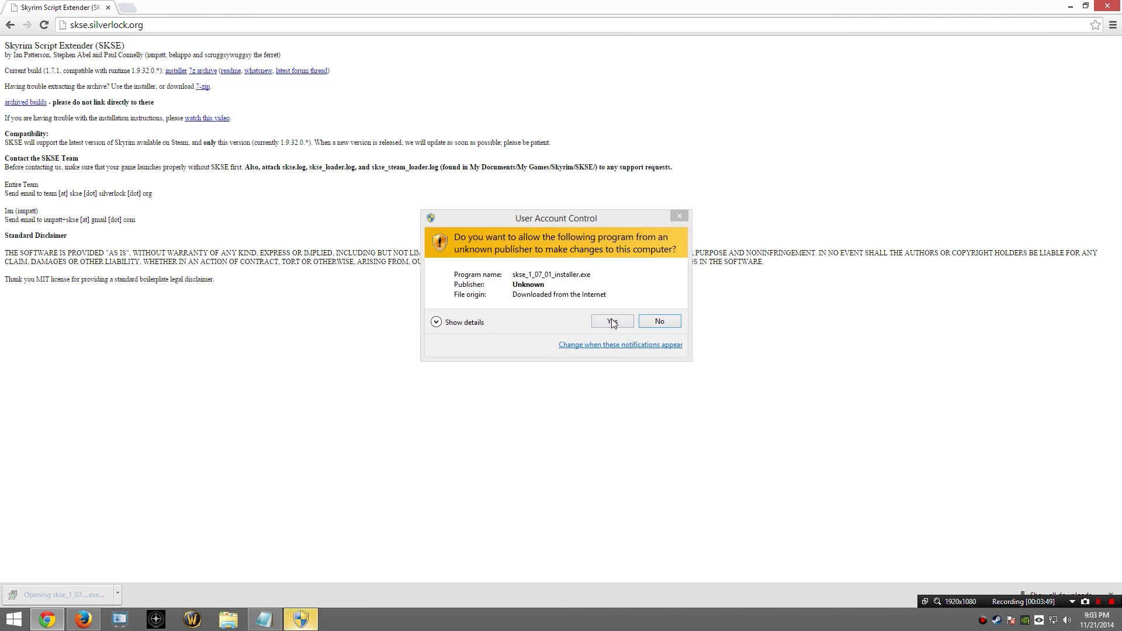
click(612, 323)
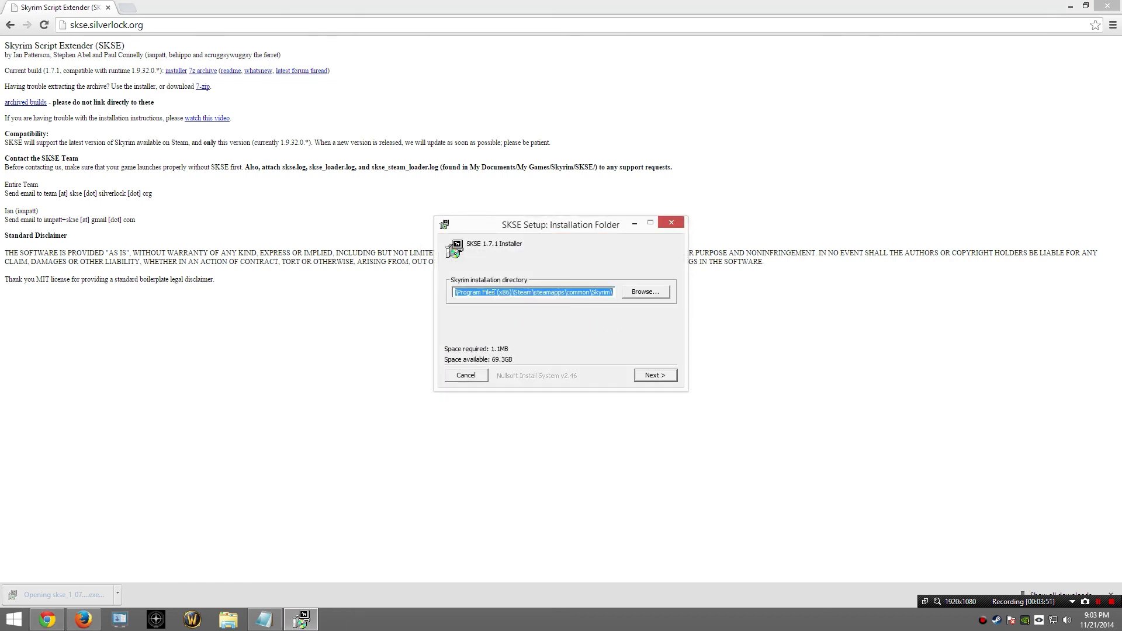
double_click(489, 292)
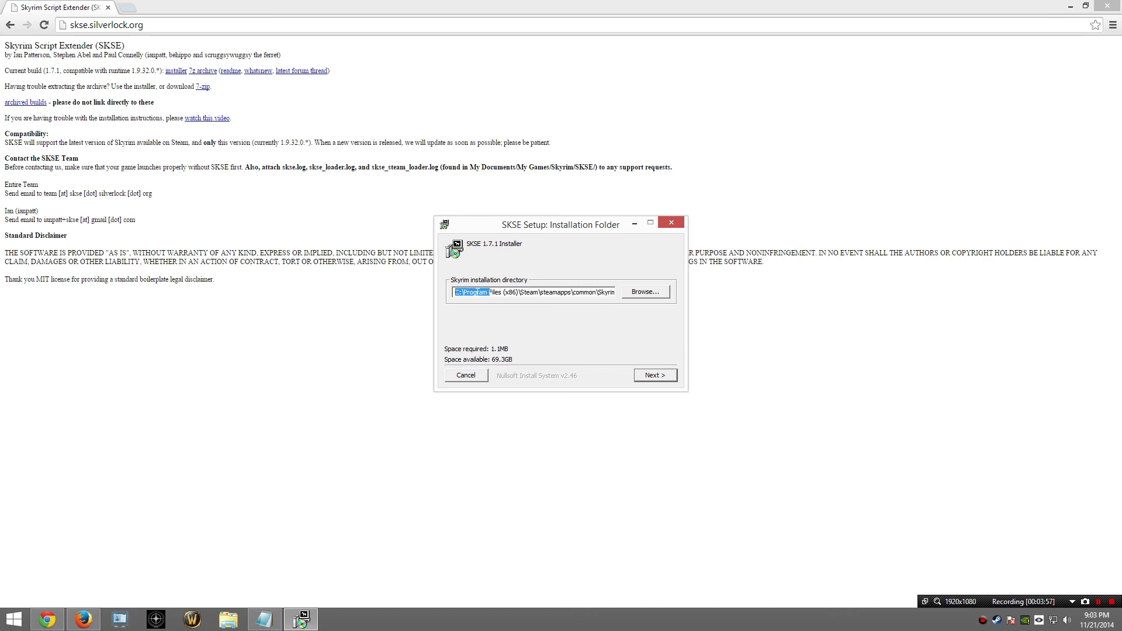
click(655, 375)
click(654, 375)
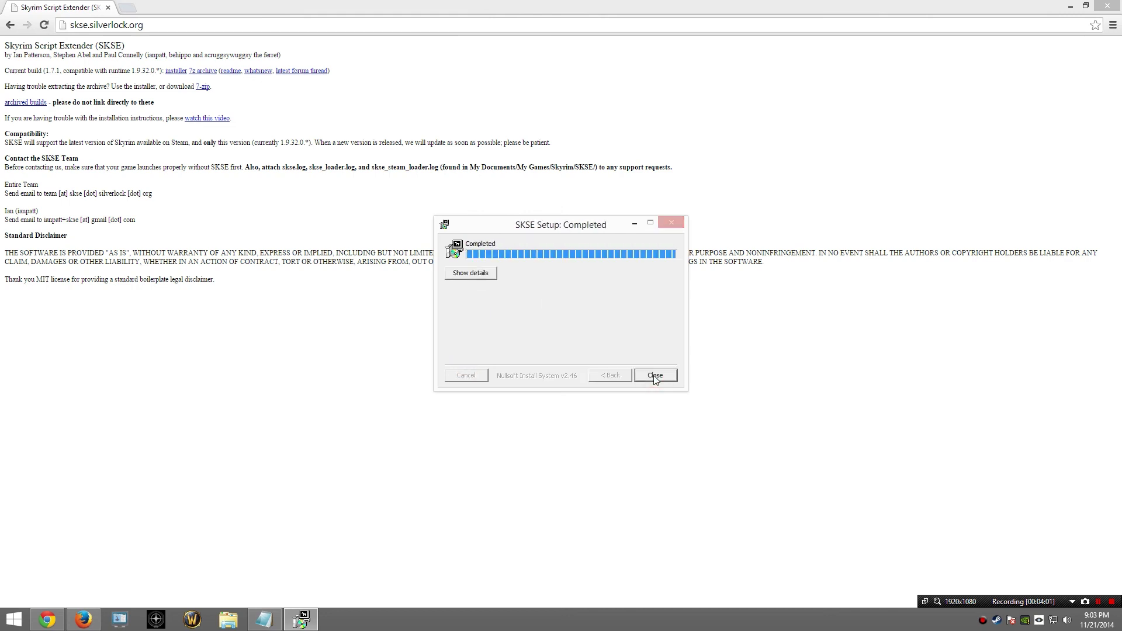
click(654, 376)
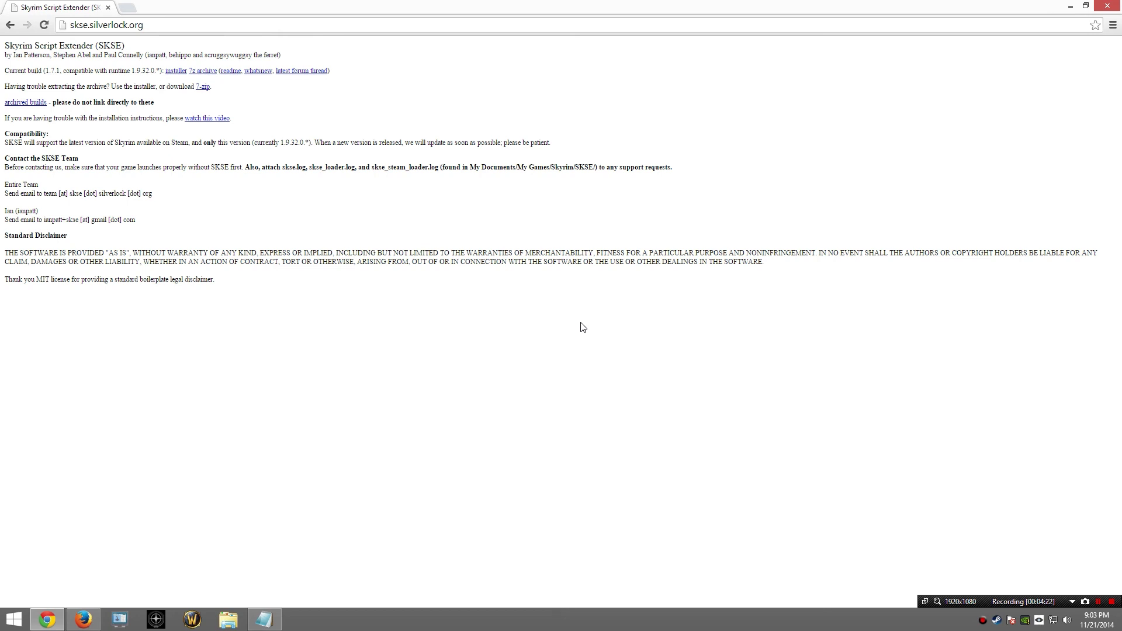
Step: Search for '7zip' and download the 64-bit installer 7z920-x64.msi from SourceForge
click(205, 24)
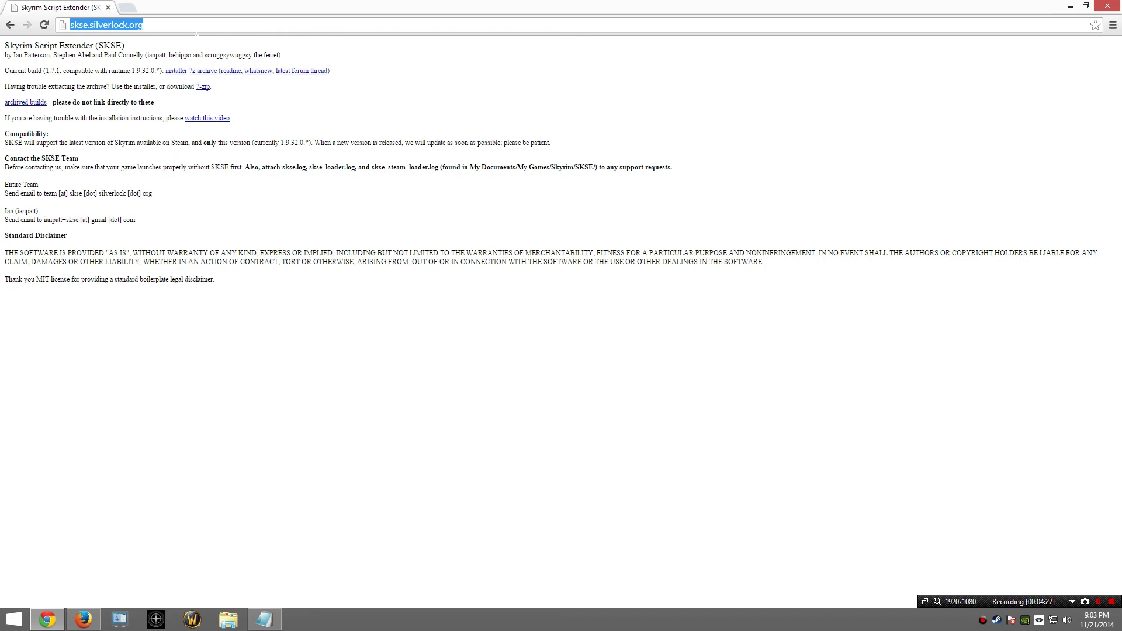
text(7zip)
key(Return)
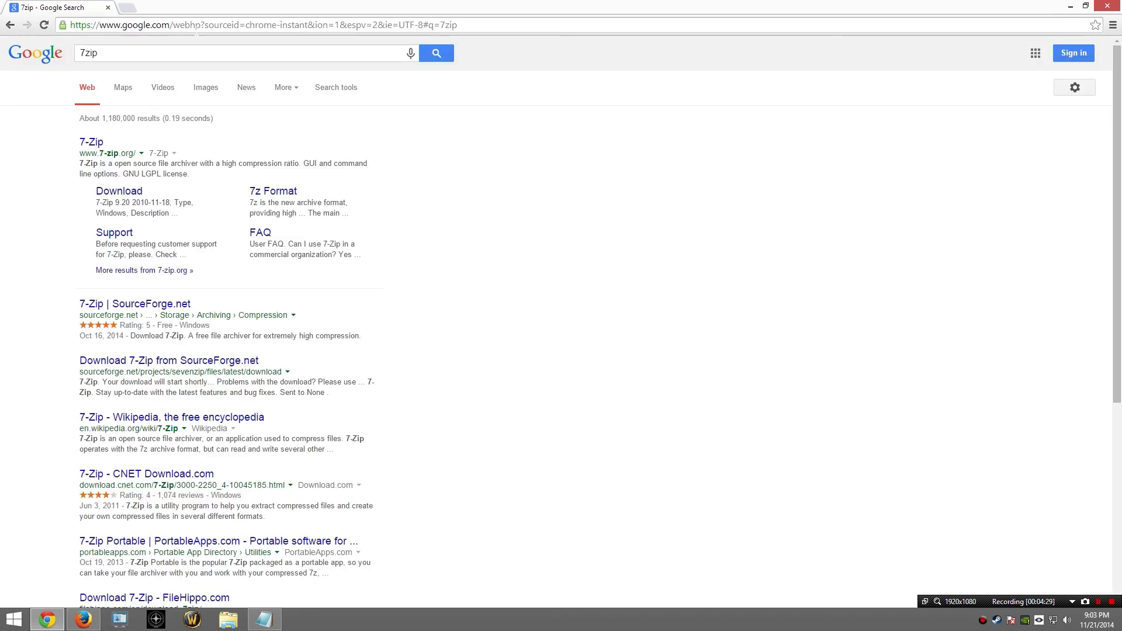
click(91, 142)
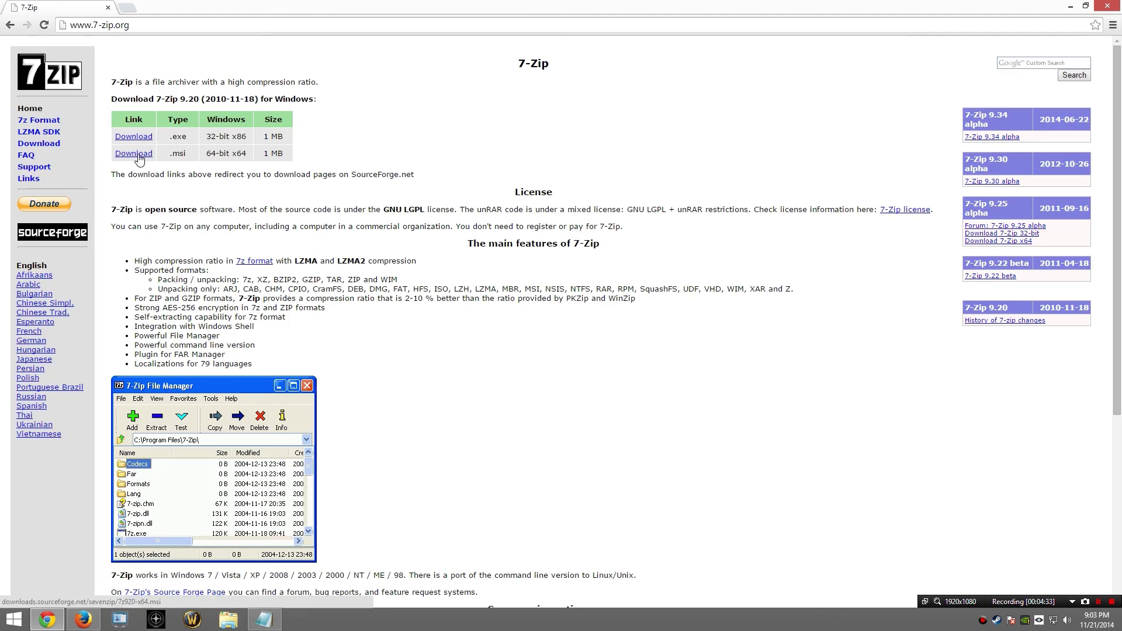
click(134, 153)
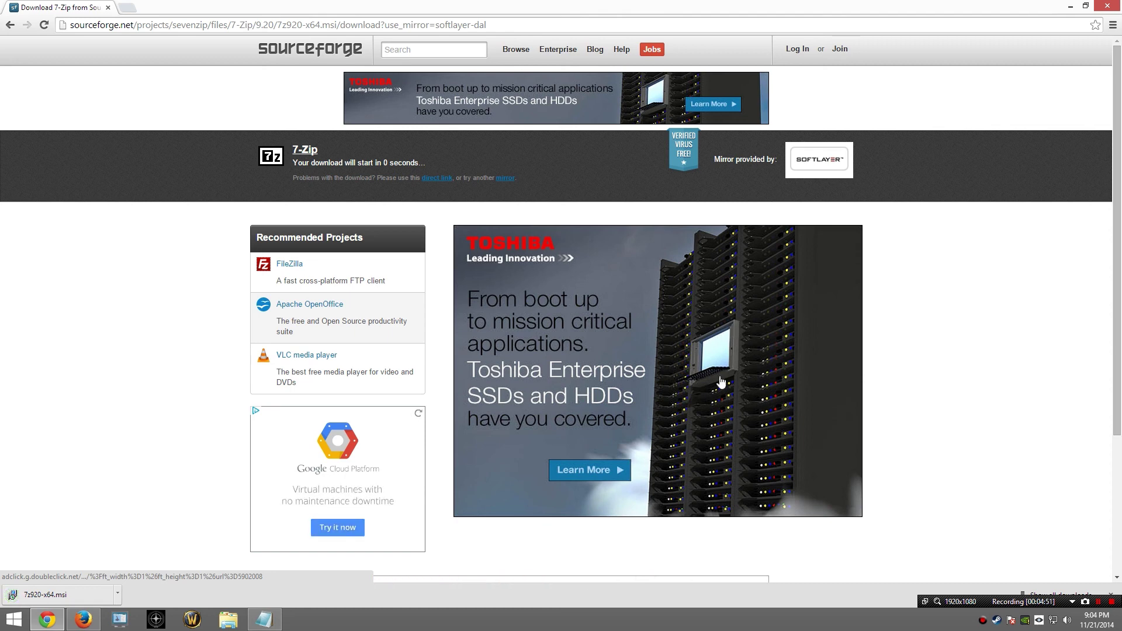
Step: Run 7z920-x64.msi with the Repair option, dismiss the 'account already exists' error and finish
click(74, 602)
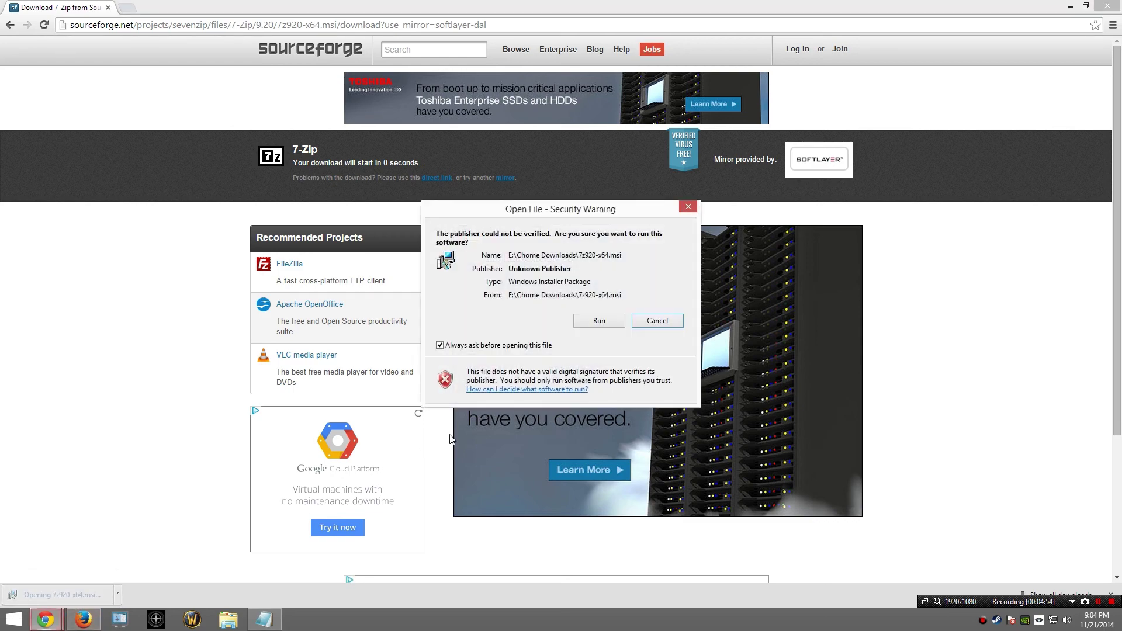
click(600, 321)
click(620, 400)
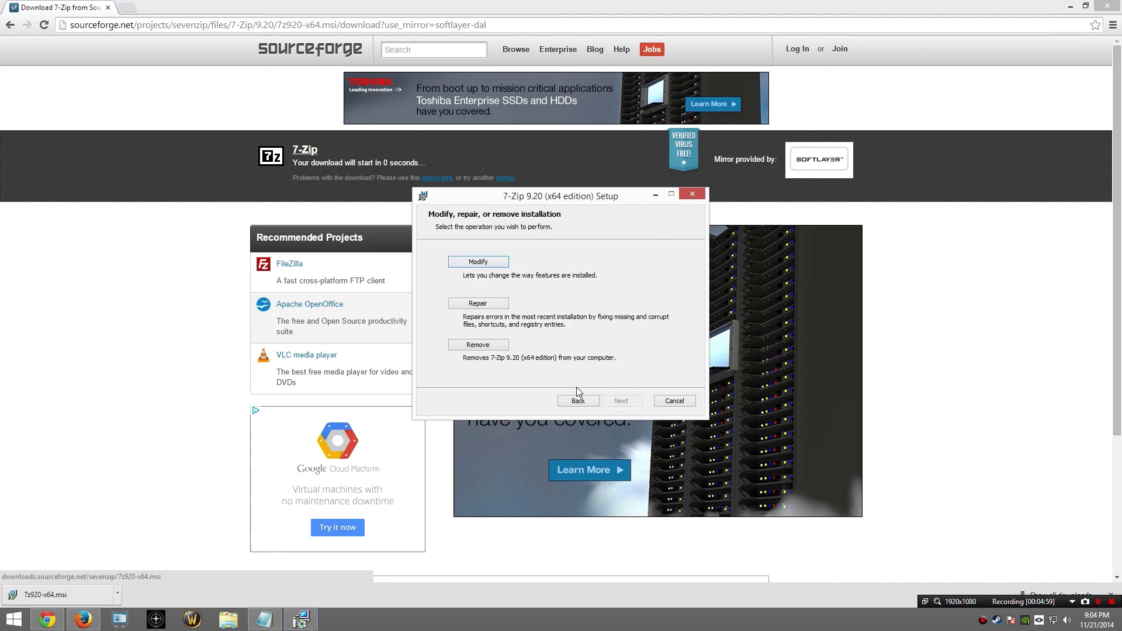
click(475, 304)
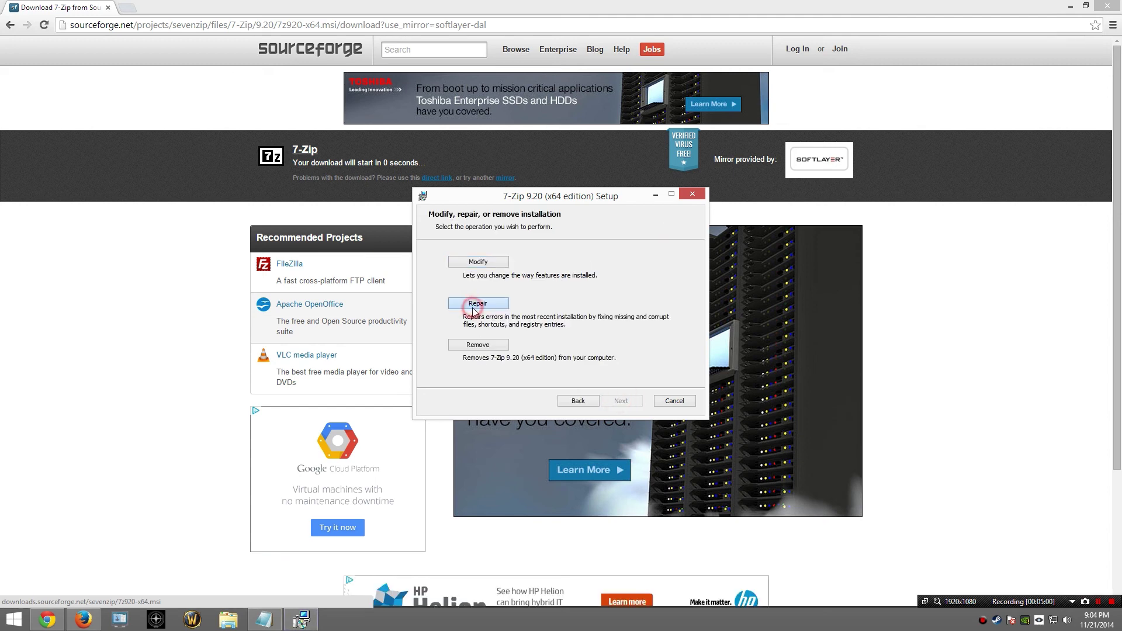
click(621, 401)
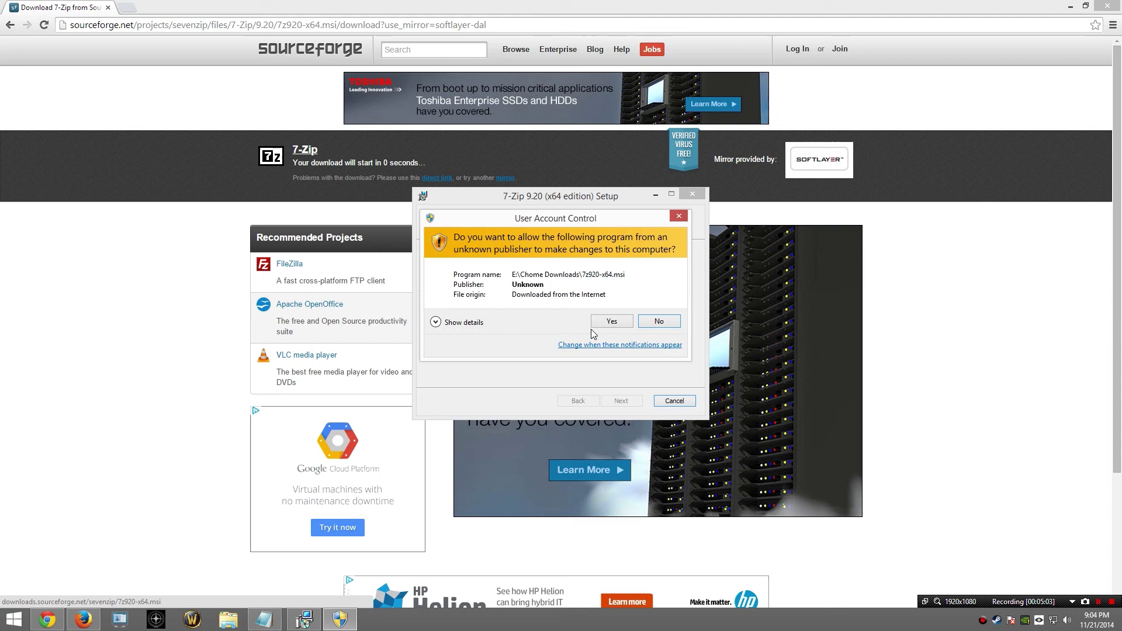
click(611, 322)
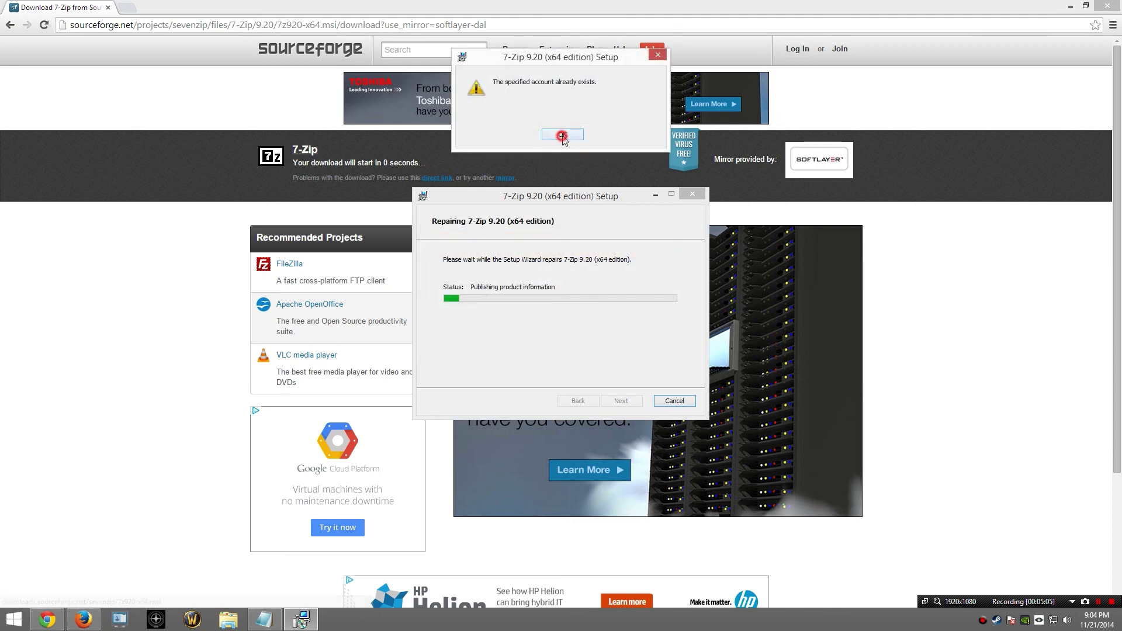
click(562, 139)
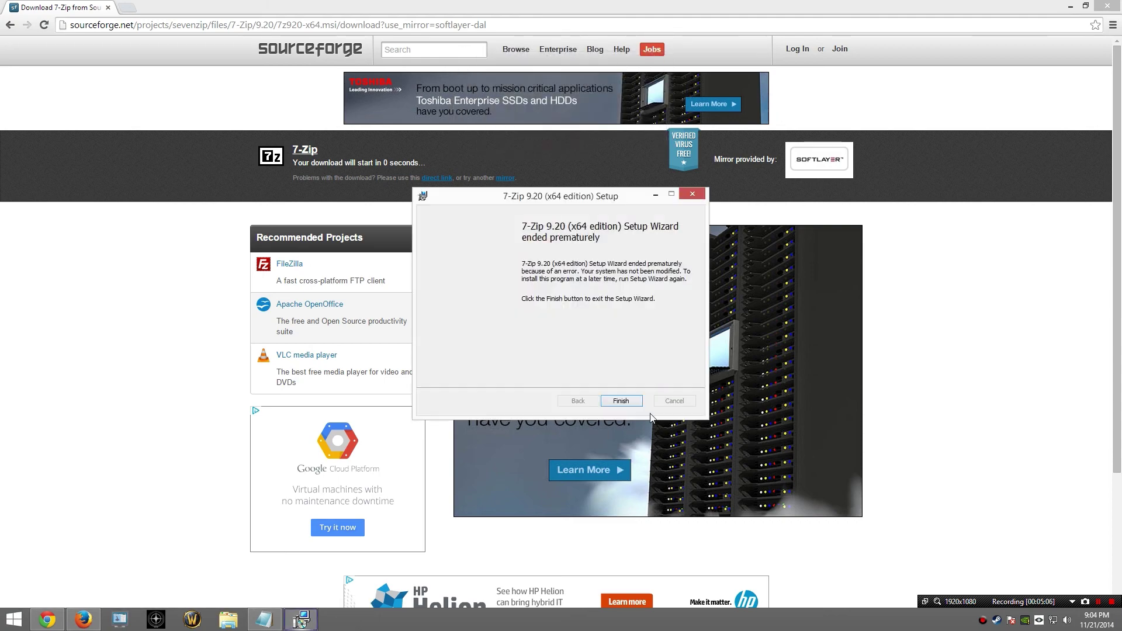
click(622, 402)
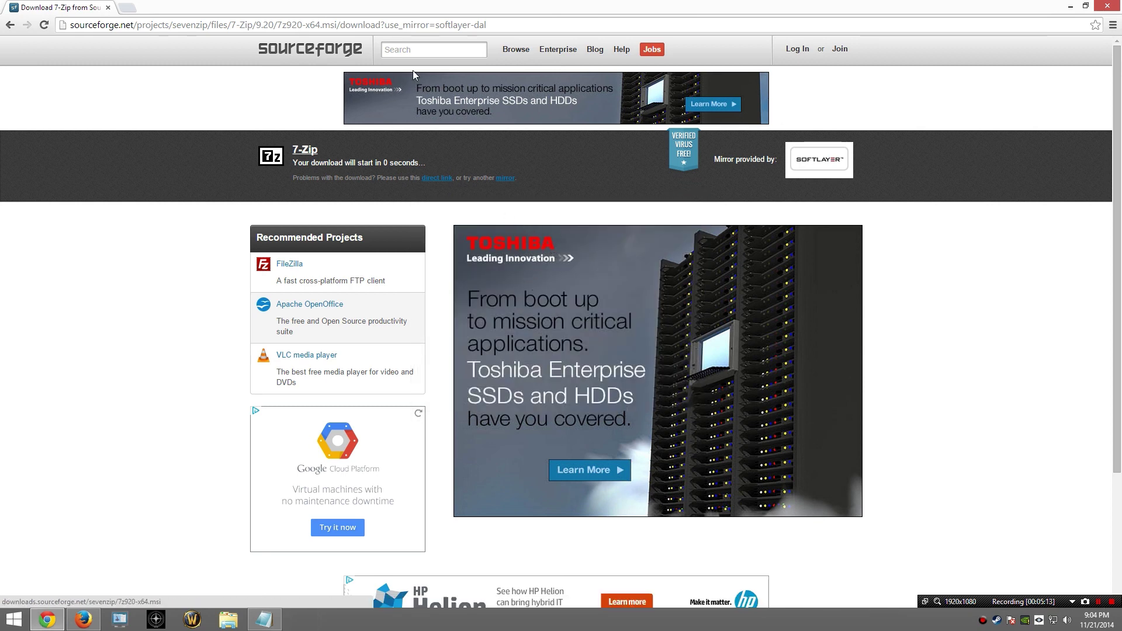
Step: Search for 'mod orginizer skyrim nexus' and open the Mod Organizer page on Skyrim Nexus
click(330, 25)
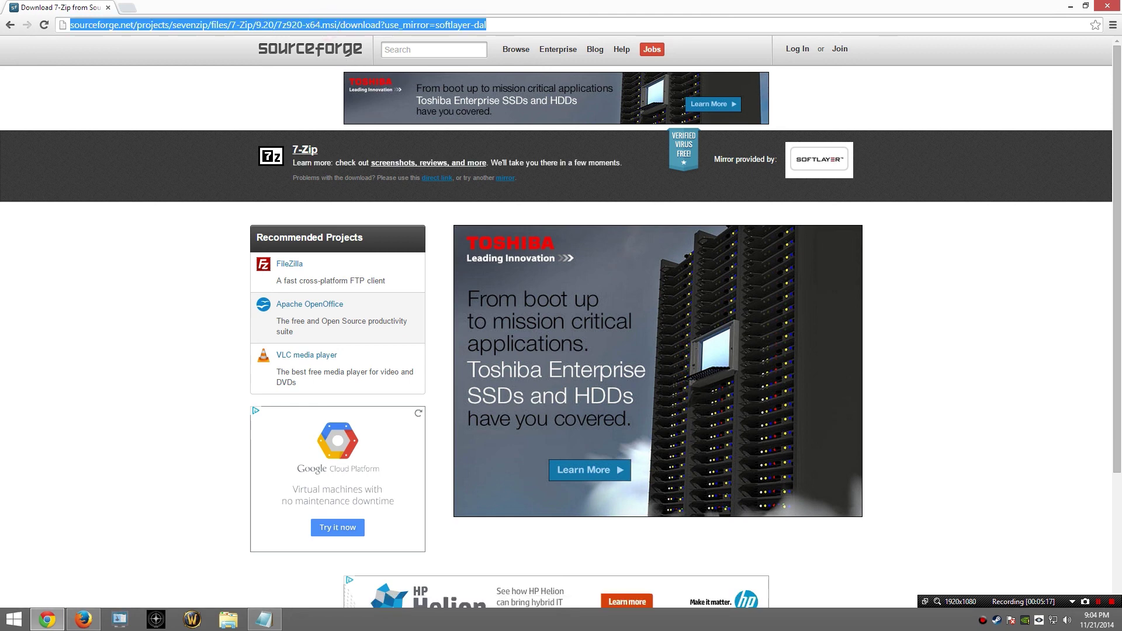
text(mod orgini)
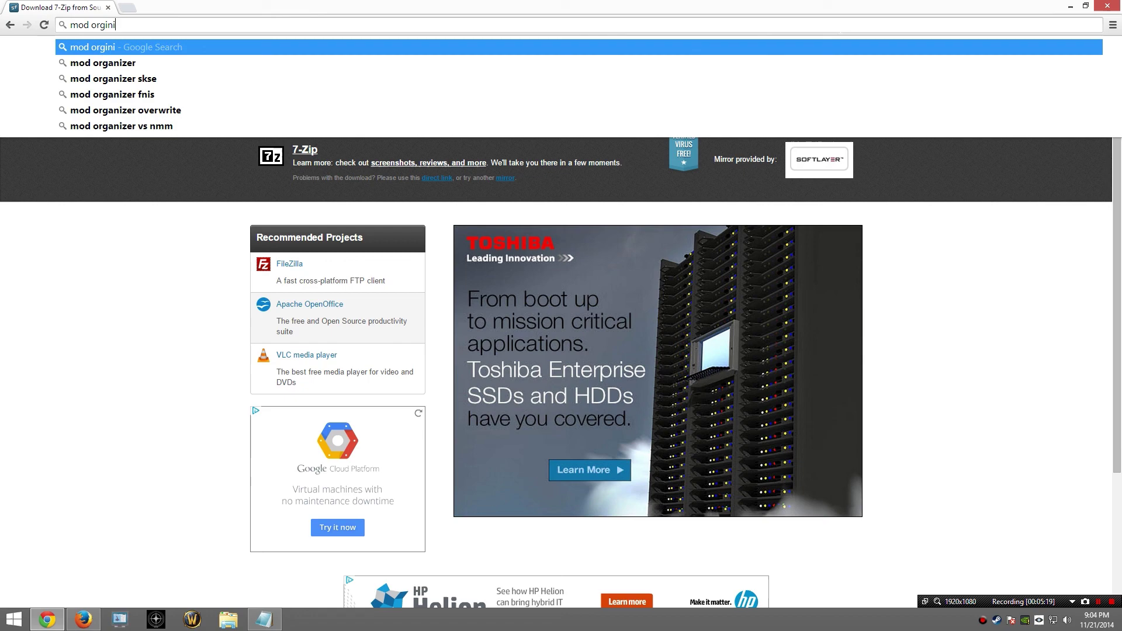
text(zer)
text( skyrim nexus)
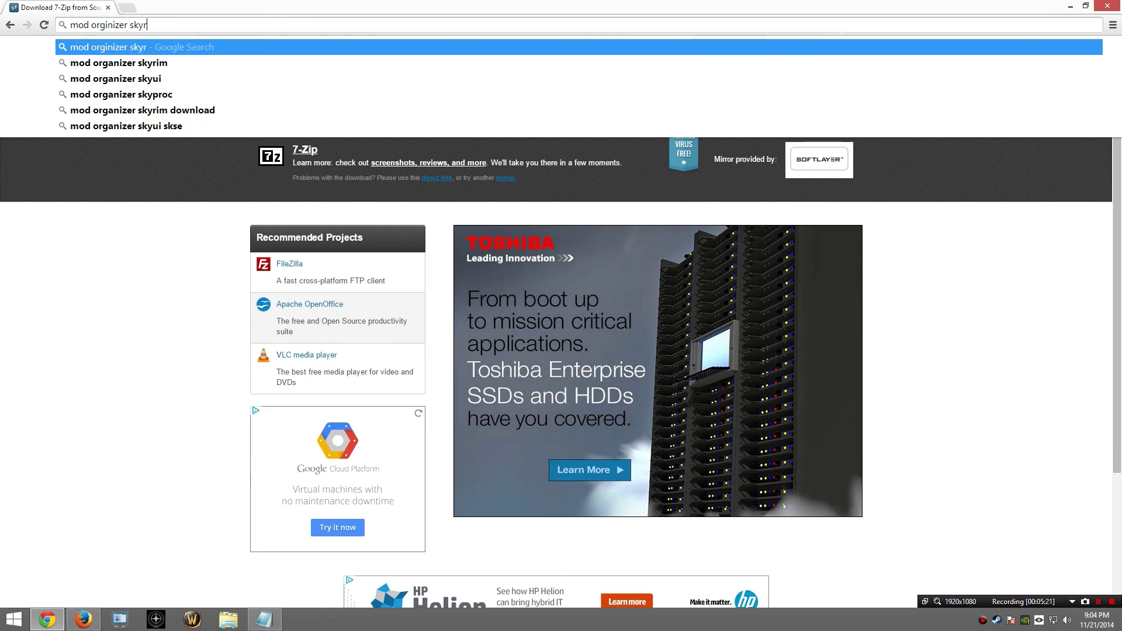
key(Return)
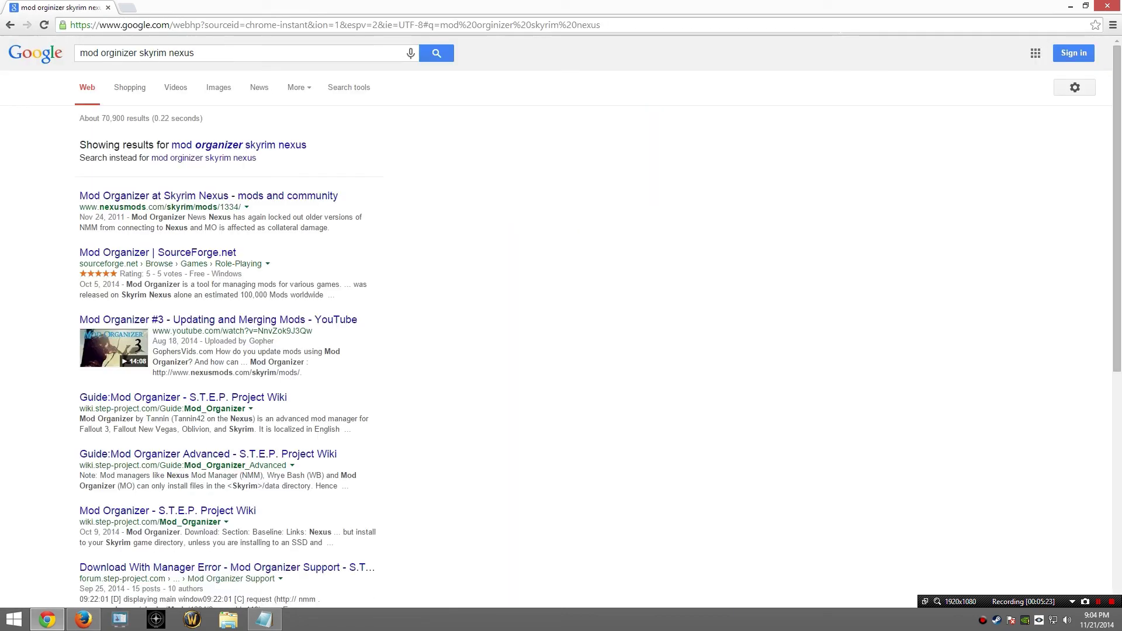
click(239, 195)
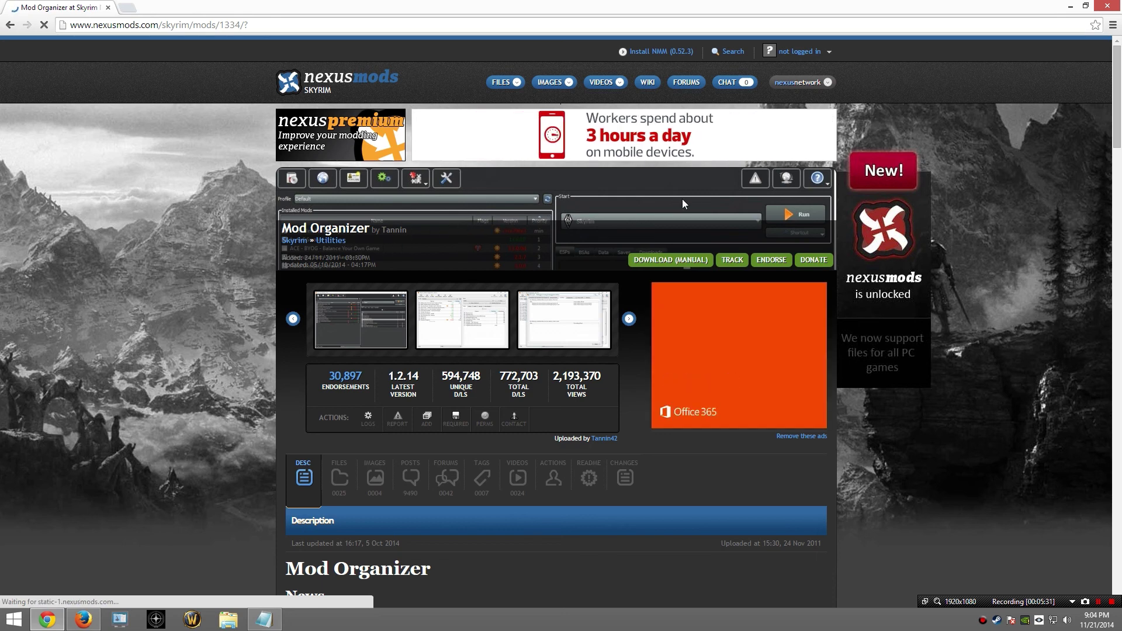
Step: Log in to Nexus with the account username and show the mod's Files list
click(799, 52)
click(792, 97)
text(defactoman)
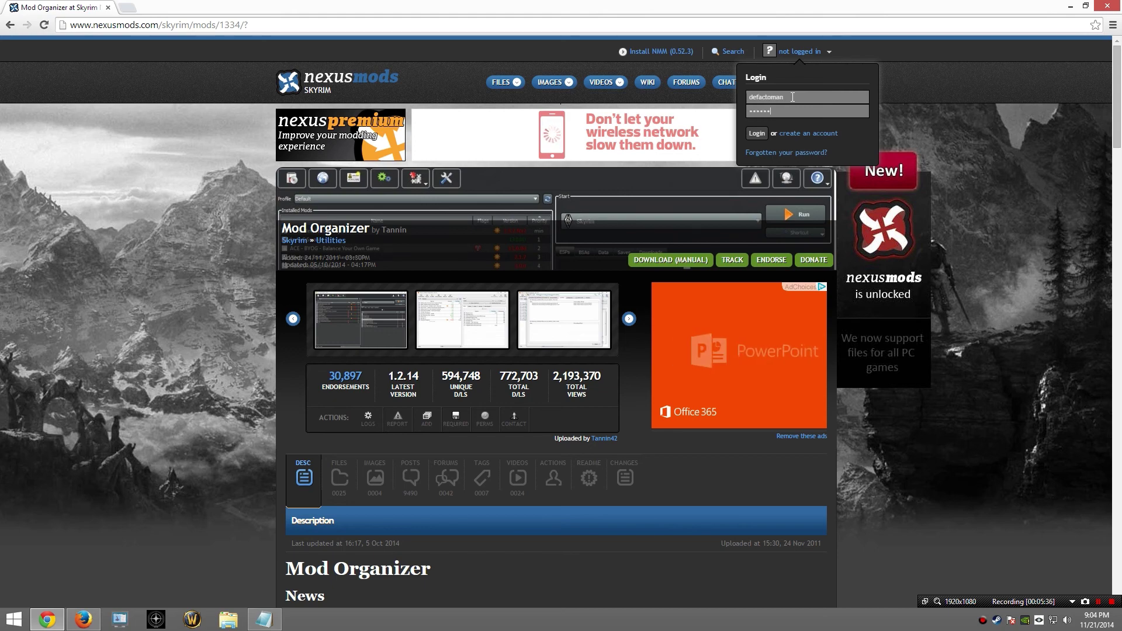
key(Return)
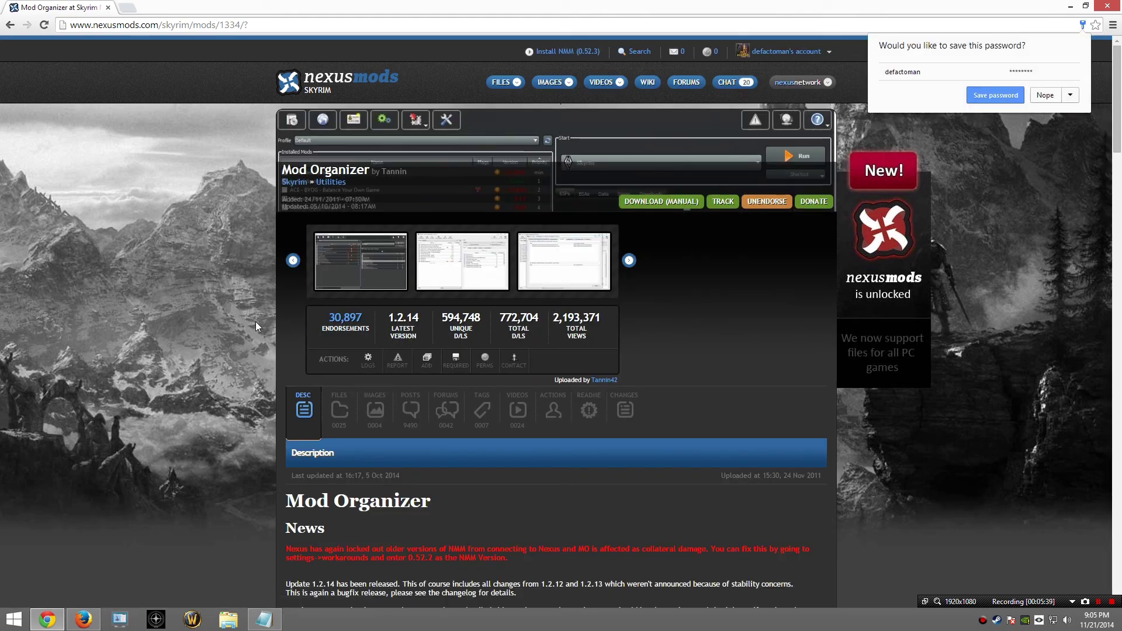
click(340, 412)
scroll(248, 409, down, 1)
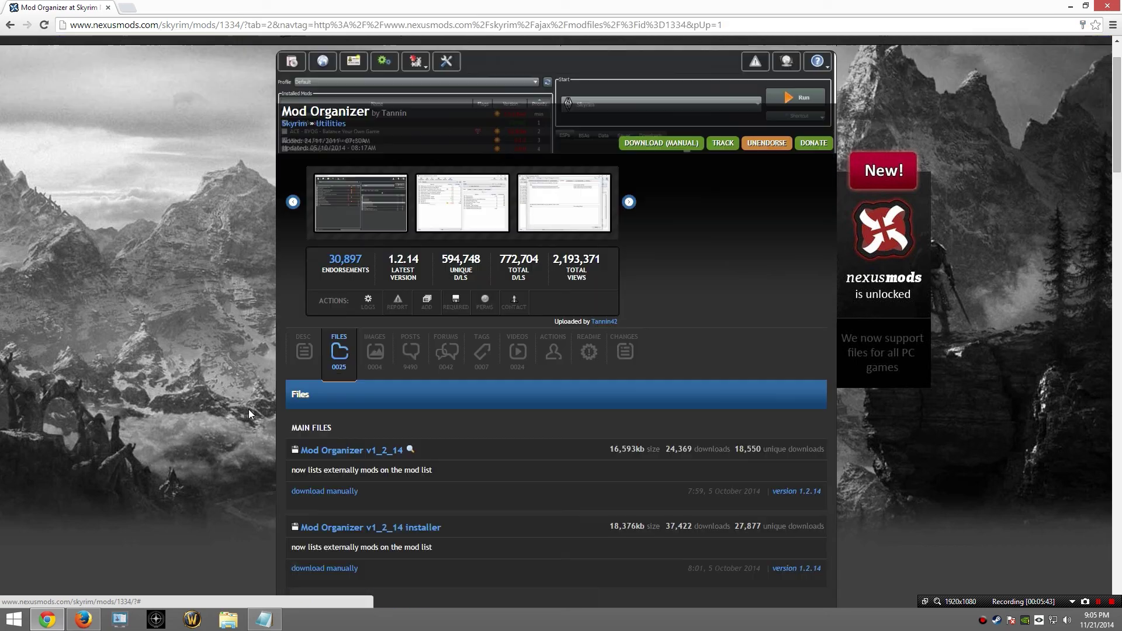
scroll(248, 409, down, 2)
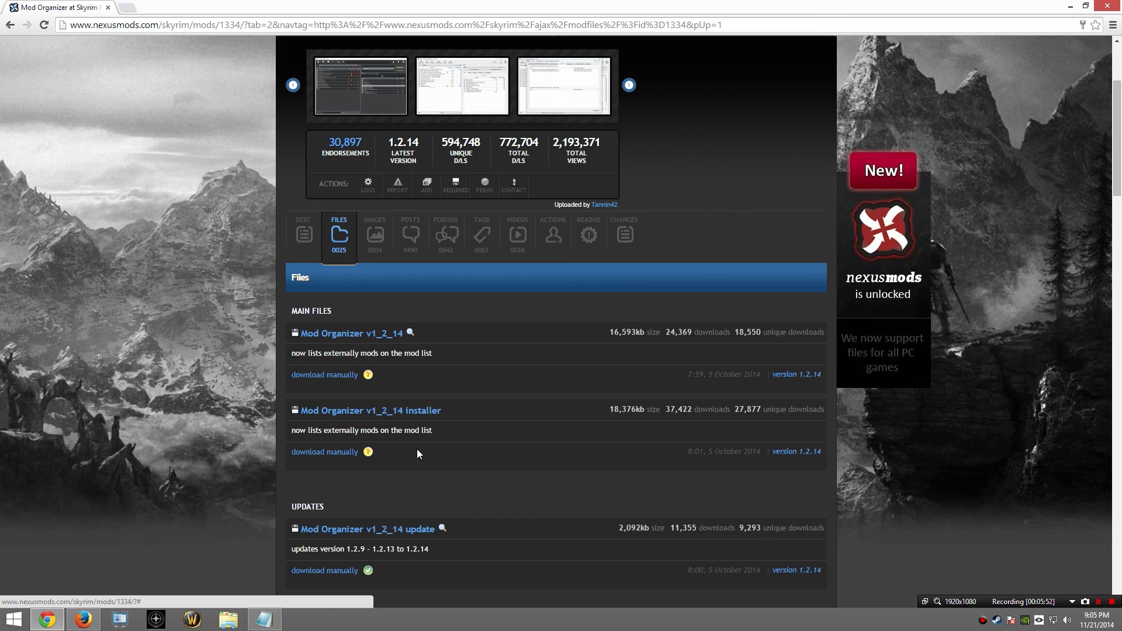
Step: Manually download the Mod Organizer v1_2_14 main archive and close the download notice
click(341, 377)
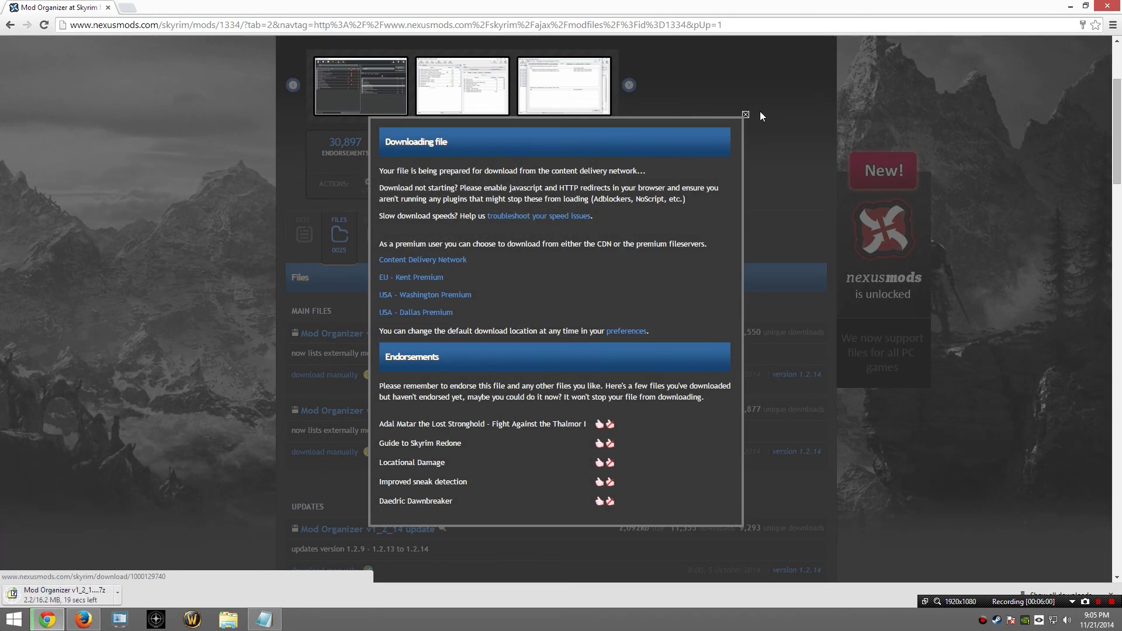
click(746, 115)
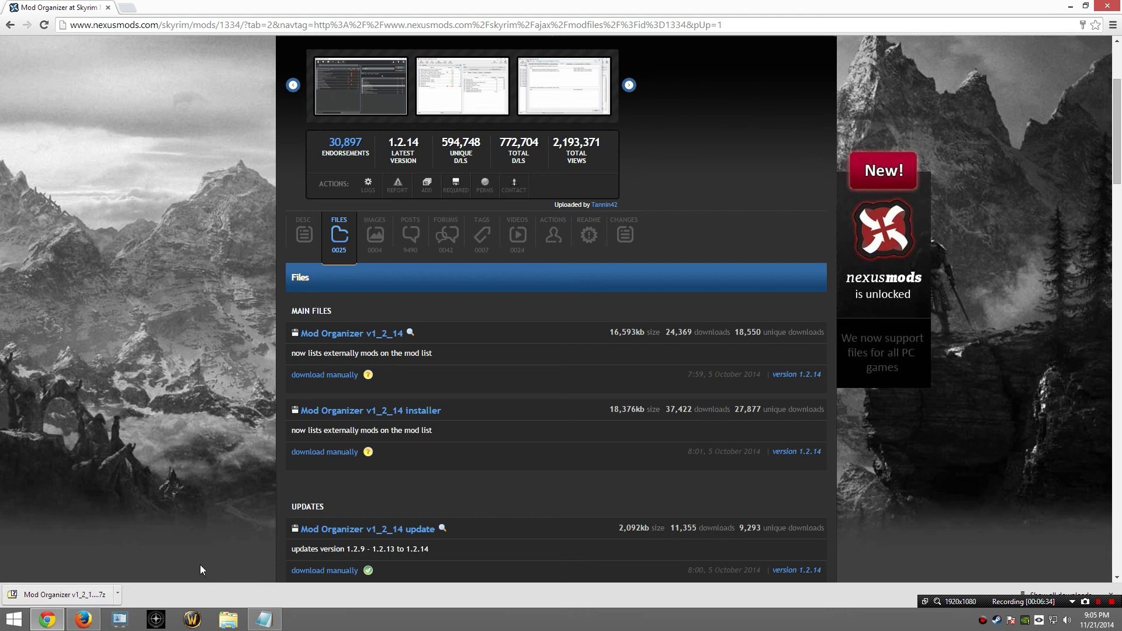
Step: Browse to E:\Chome Downloads and bring up the context menu for the Mod Organizer .7z archive
click(226, 621)
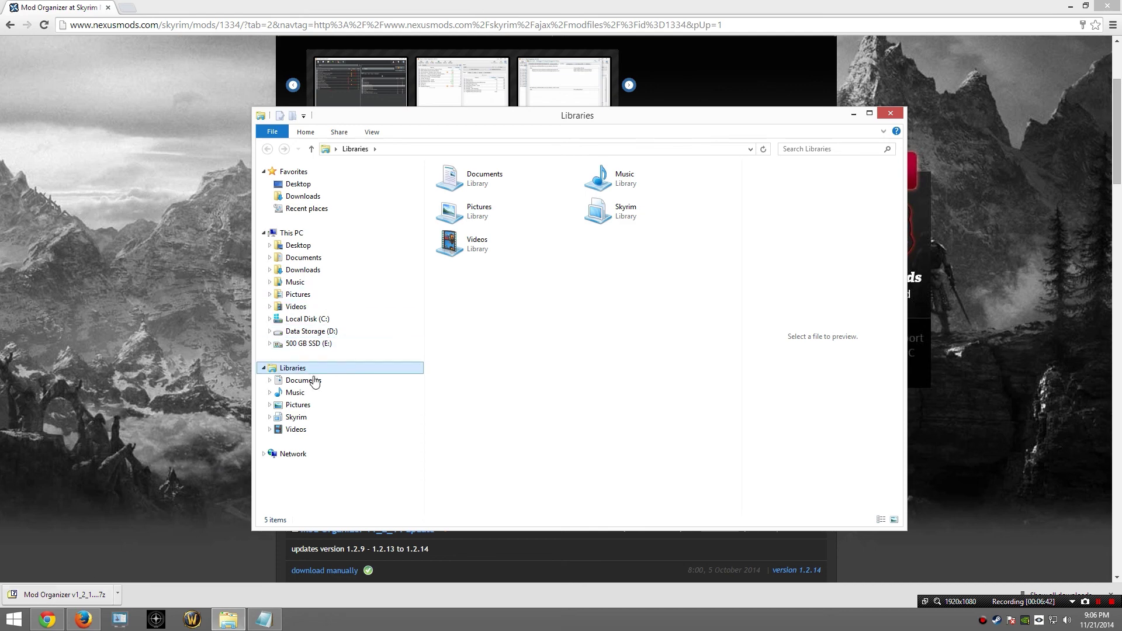
click(306, 344)
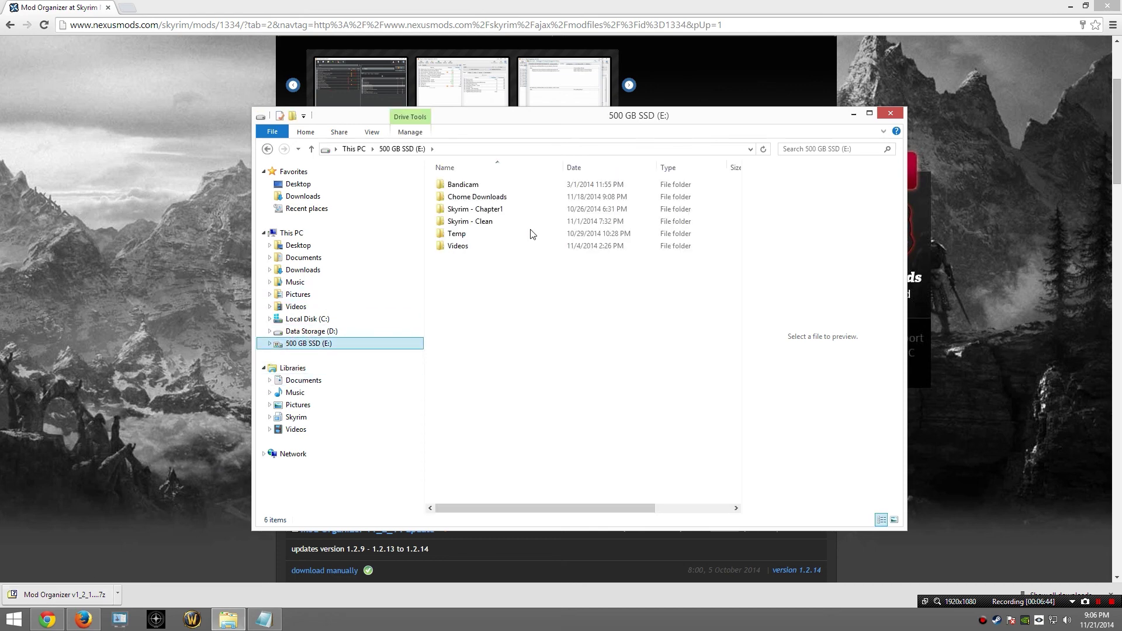
double_click(485, 199)
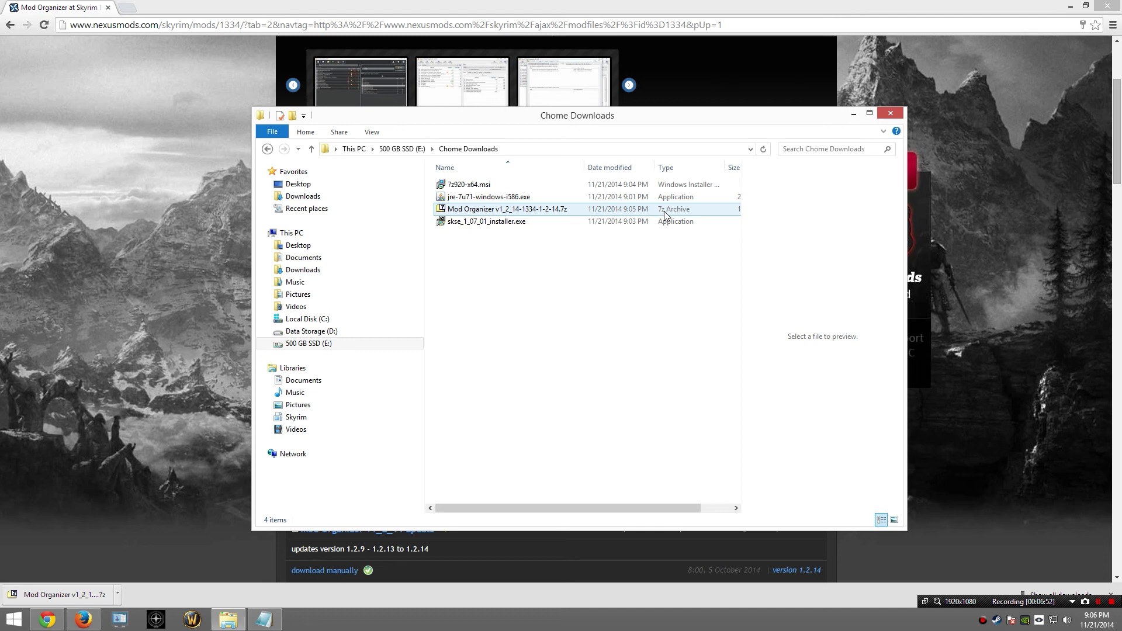
right_click(465, 211)
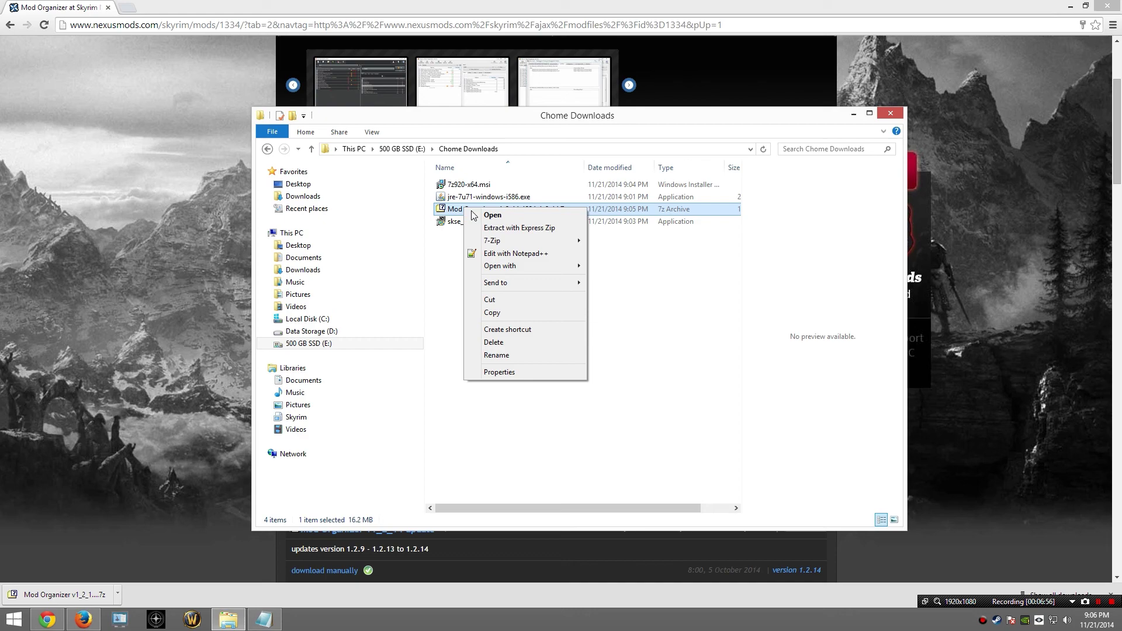
Step: Open the archive in 7-Zip and drag its ModOrganizer folder onto the E: drive
mouse_move(501, 240)
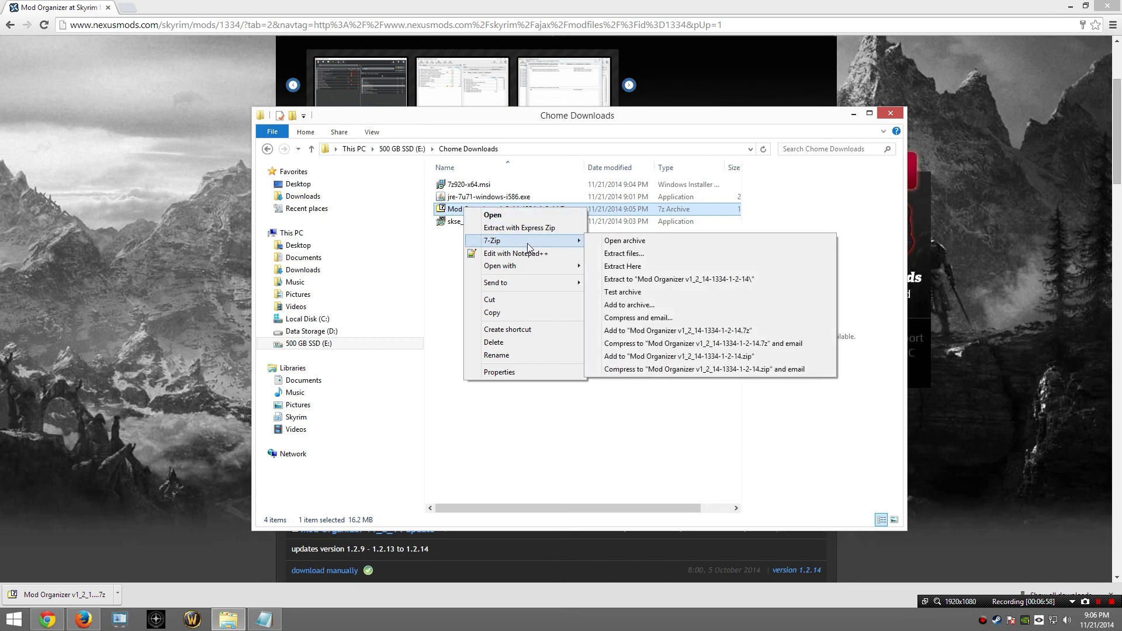
click(623, 242)
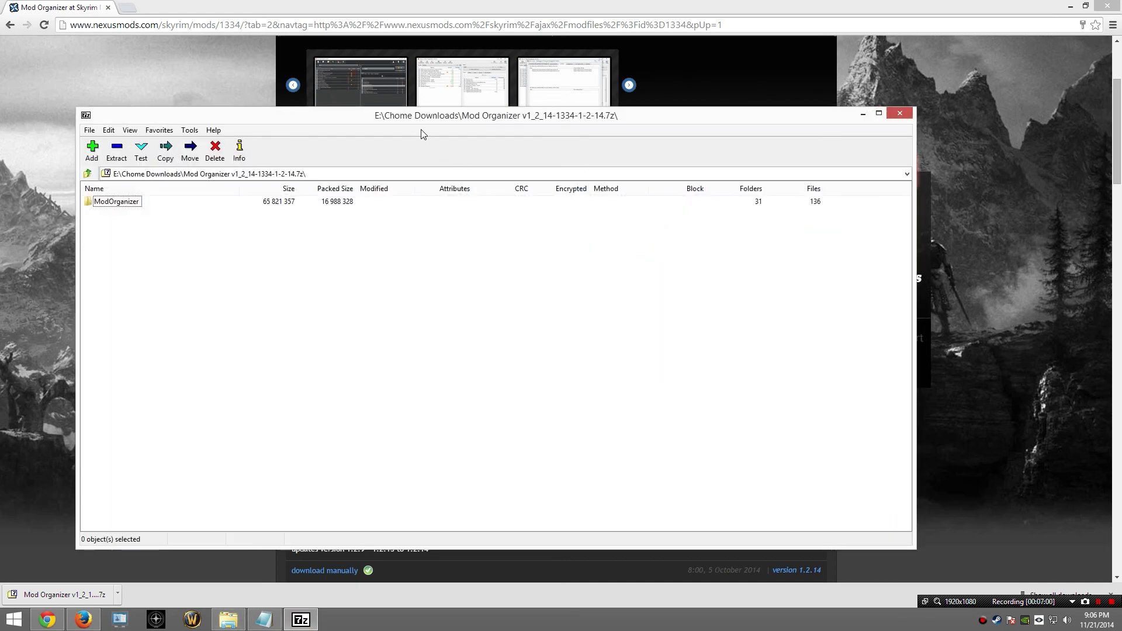
drag(409, 115, 864, 124)
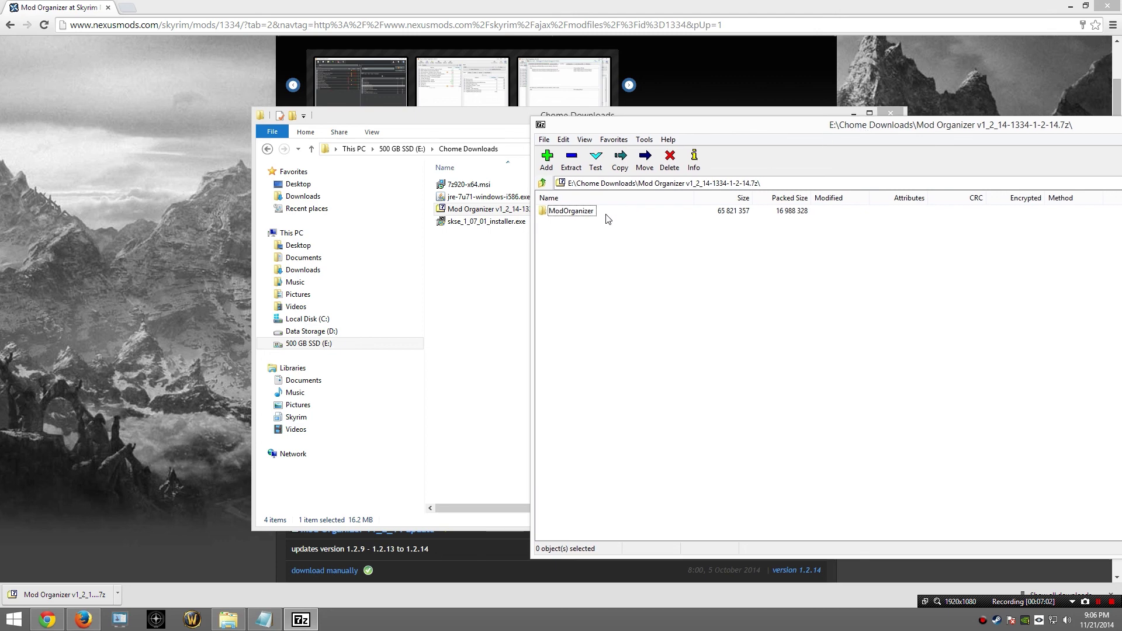
drag(557, 211, 322, 347)
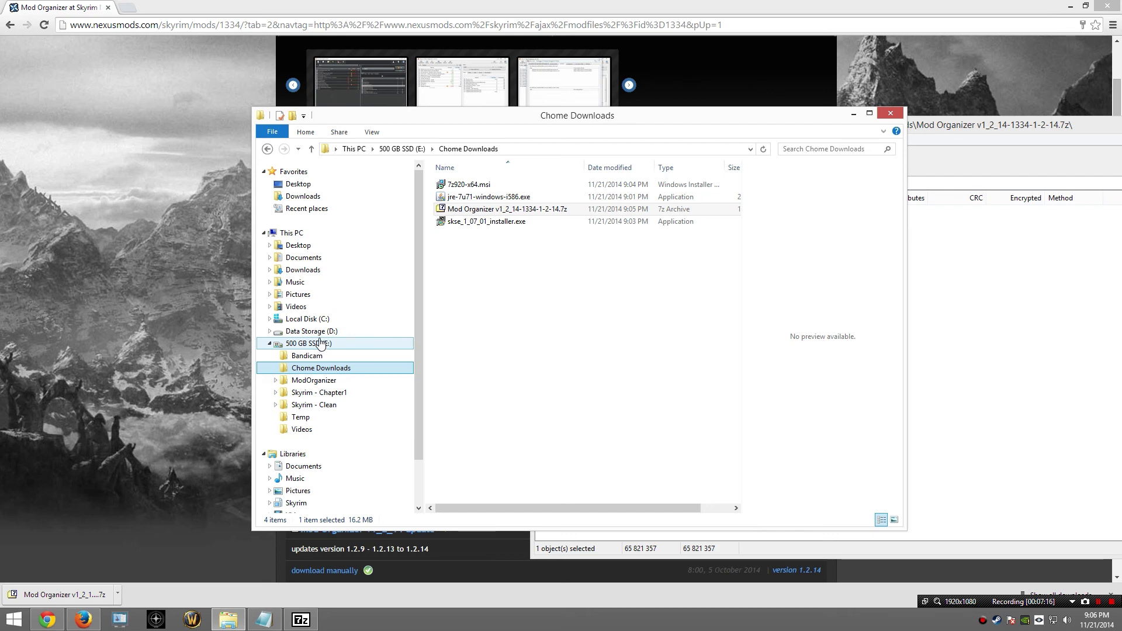
Step: Check the extracted E:\ModOrganizer folder, then close the 7-Zip window
click(321, 343)
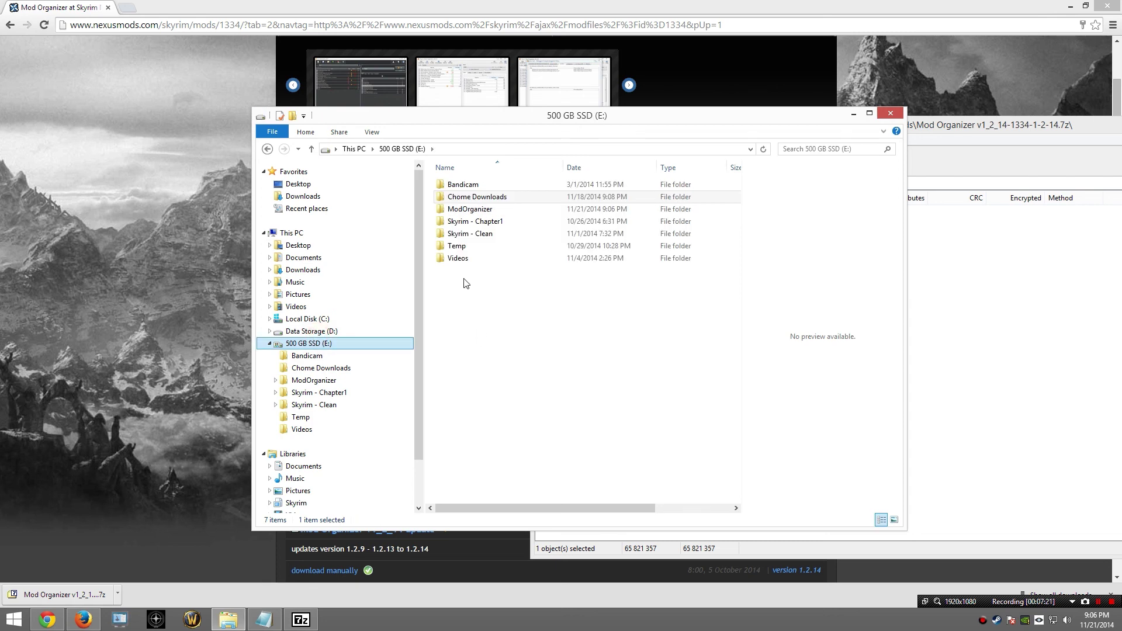
click(475, 211)
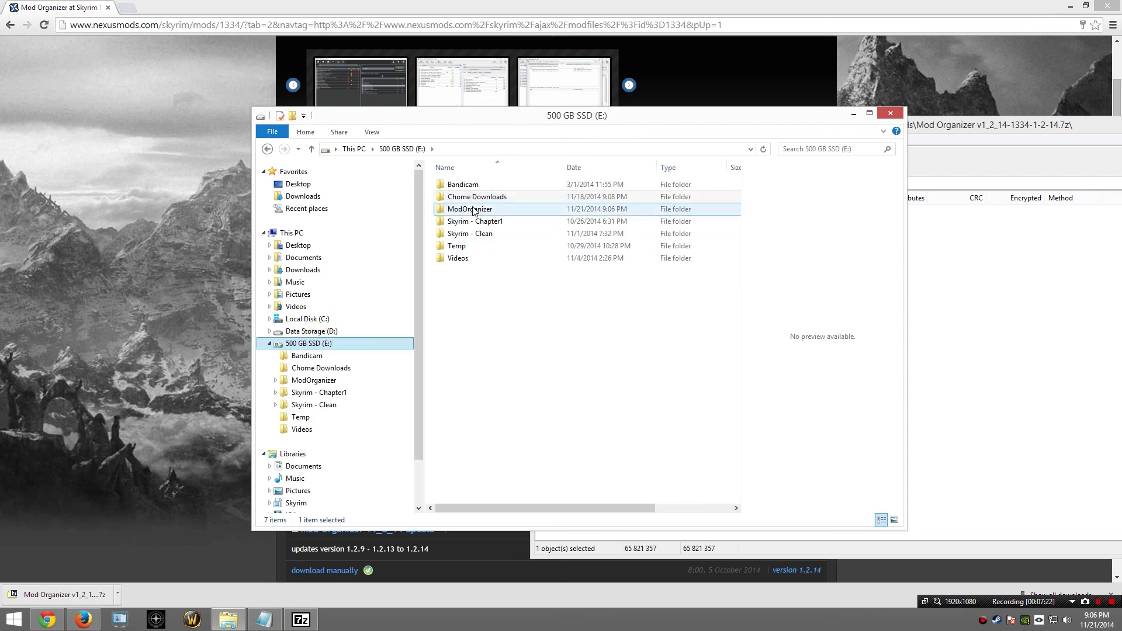
double_click(474, 211)
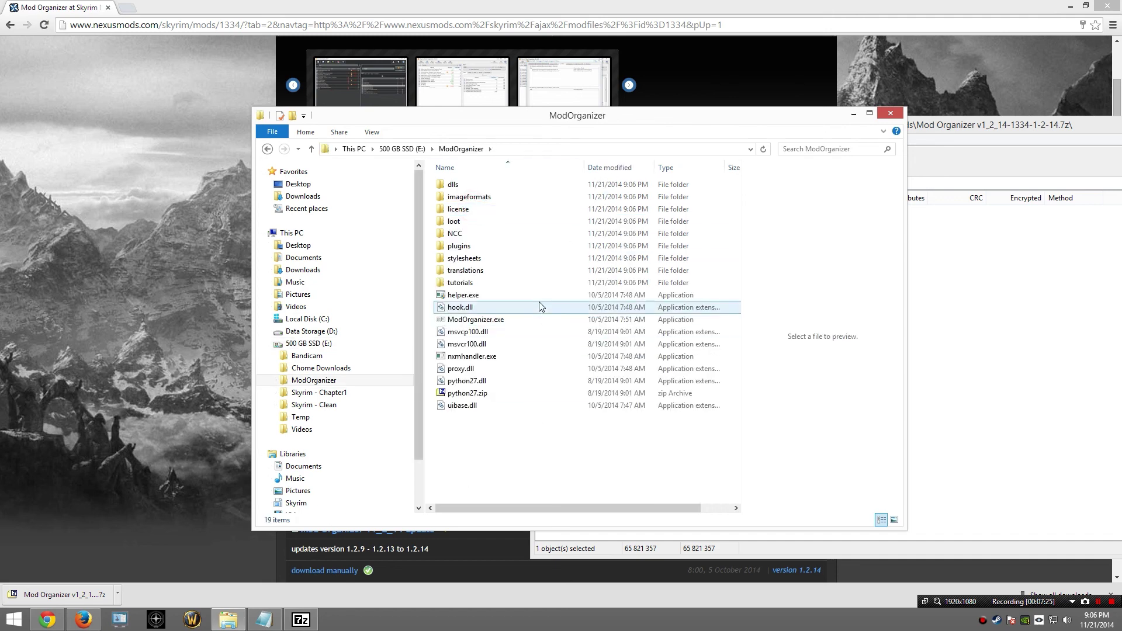
click(985, 127)
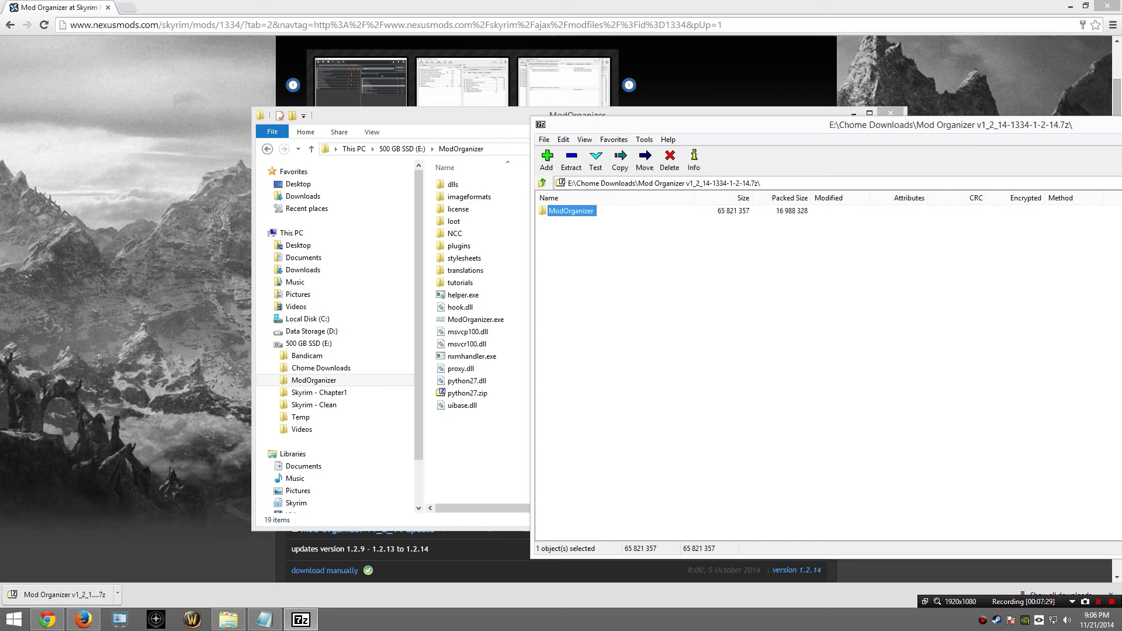
key(alt+F4)
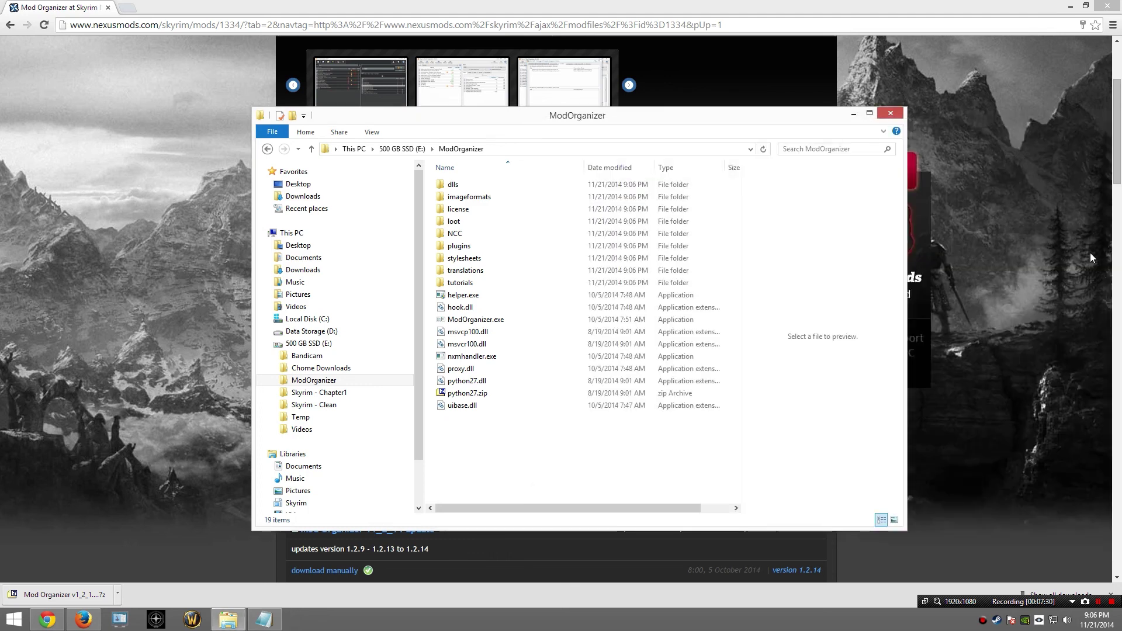
Step: Browse to C:\Program Files (x86)\Steam\SteamApps\common\Skyrim\Data in File Explorer
click(313, 320)
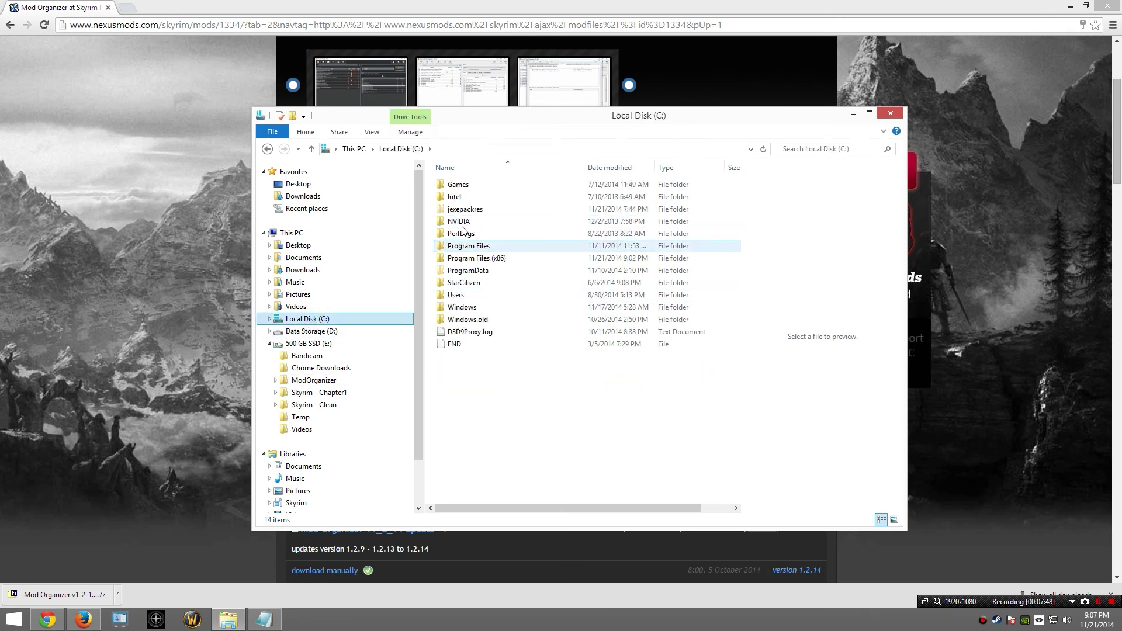
double_click(465, 260)
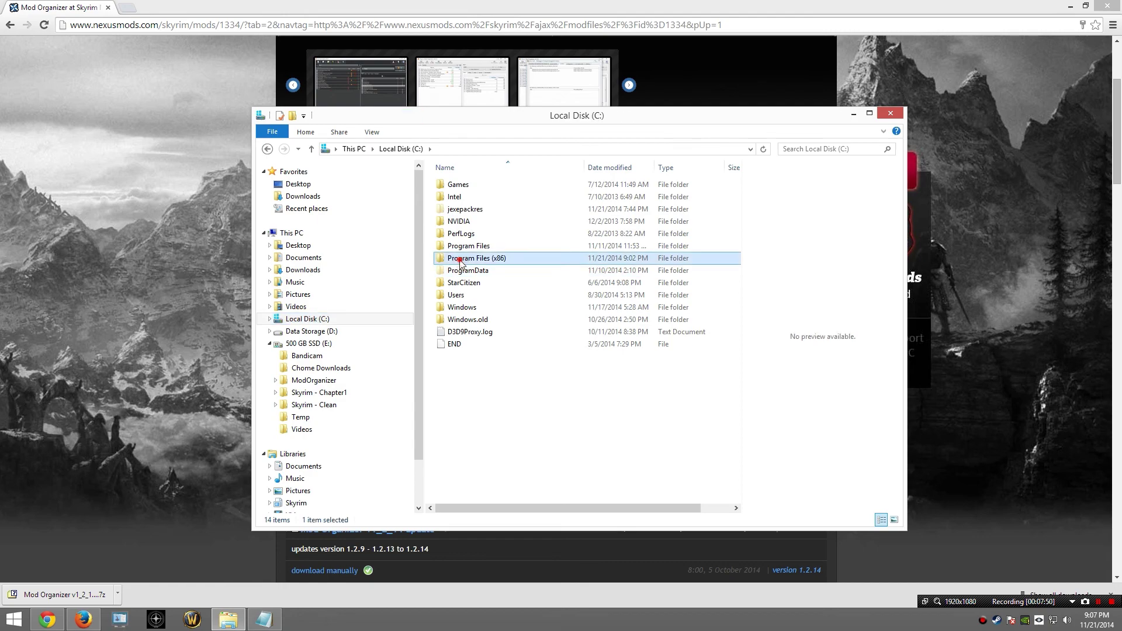
scroll(529, 297, down, 7)
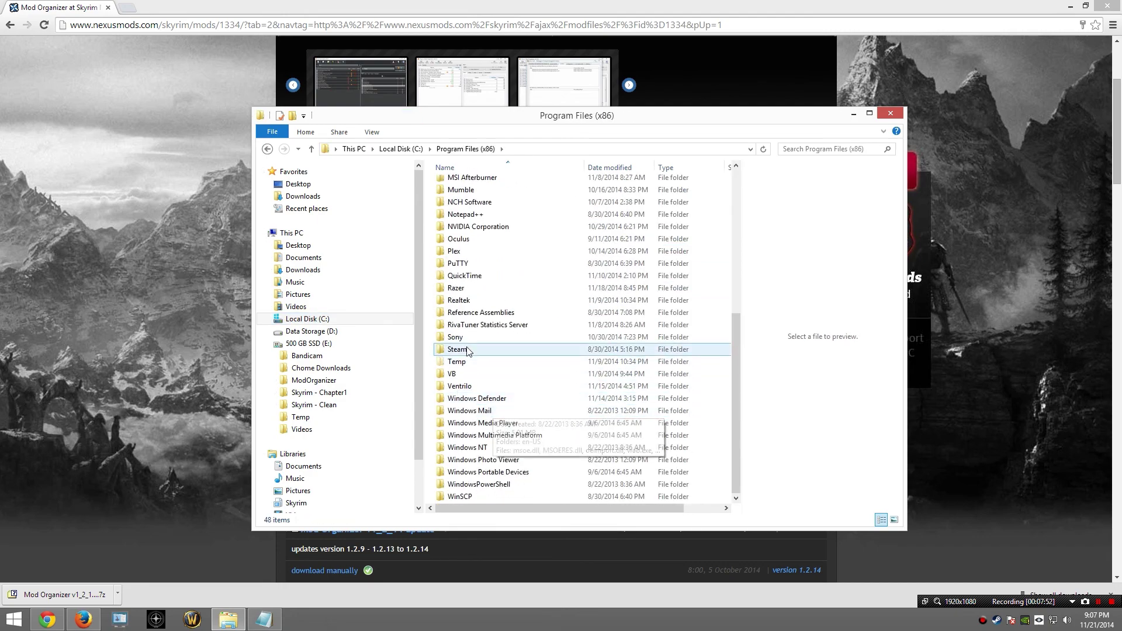
double_click(462, 350)
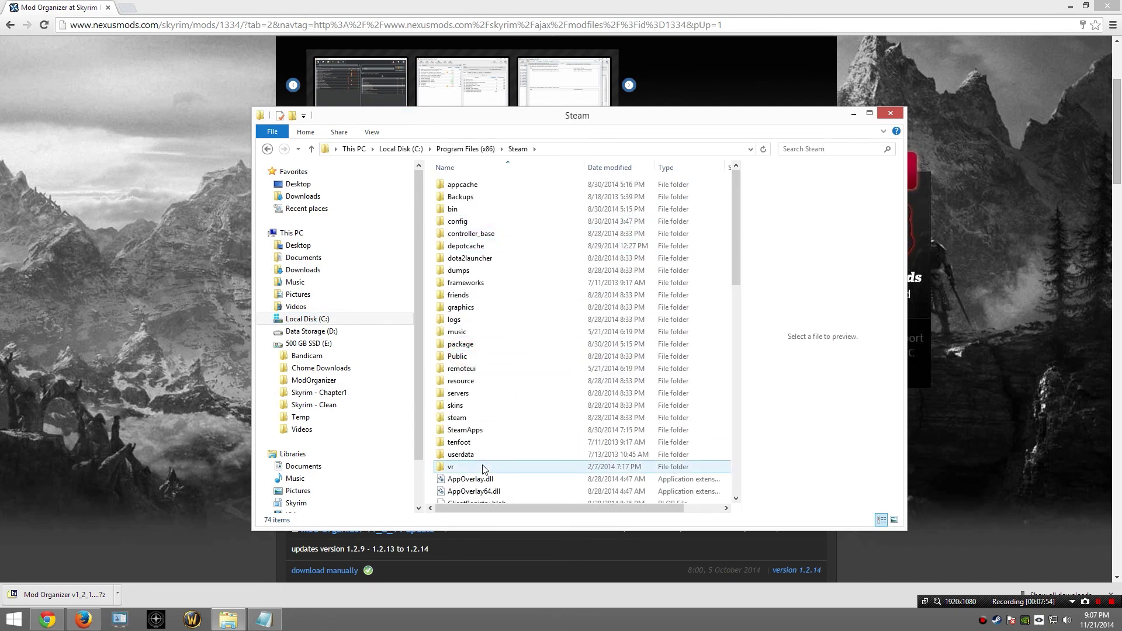
double_click(469, 432)
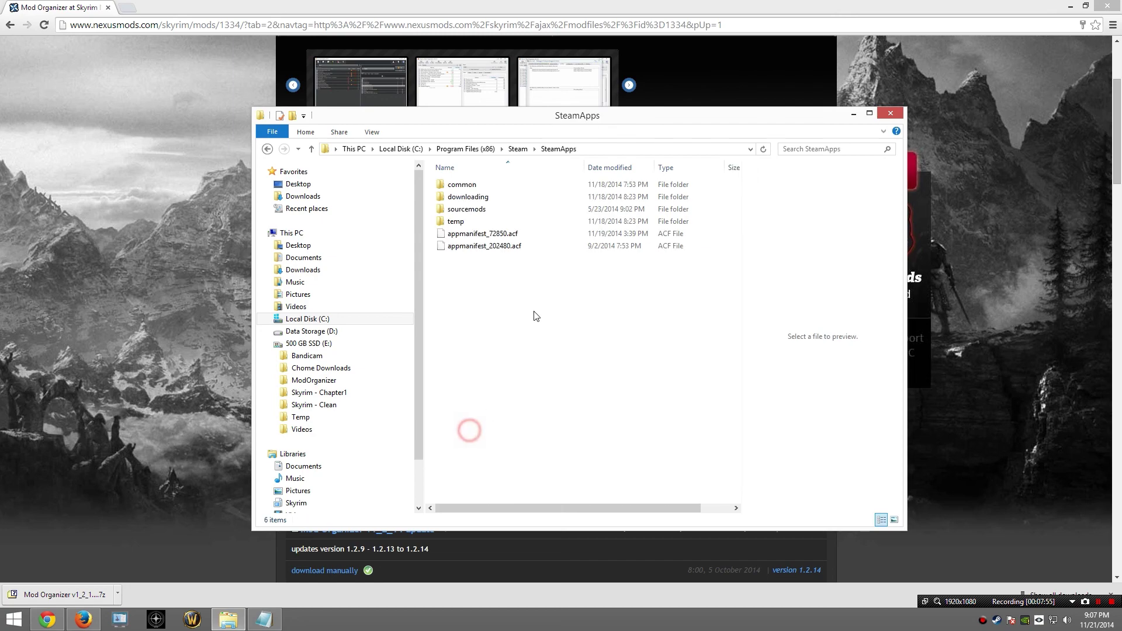
double_click(467, 186)
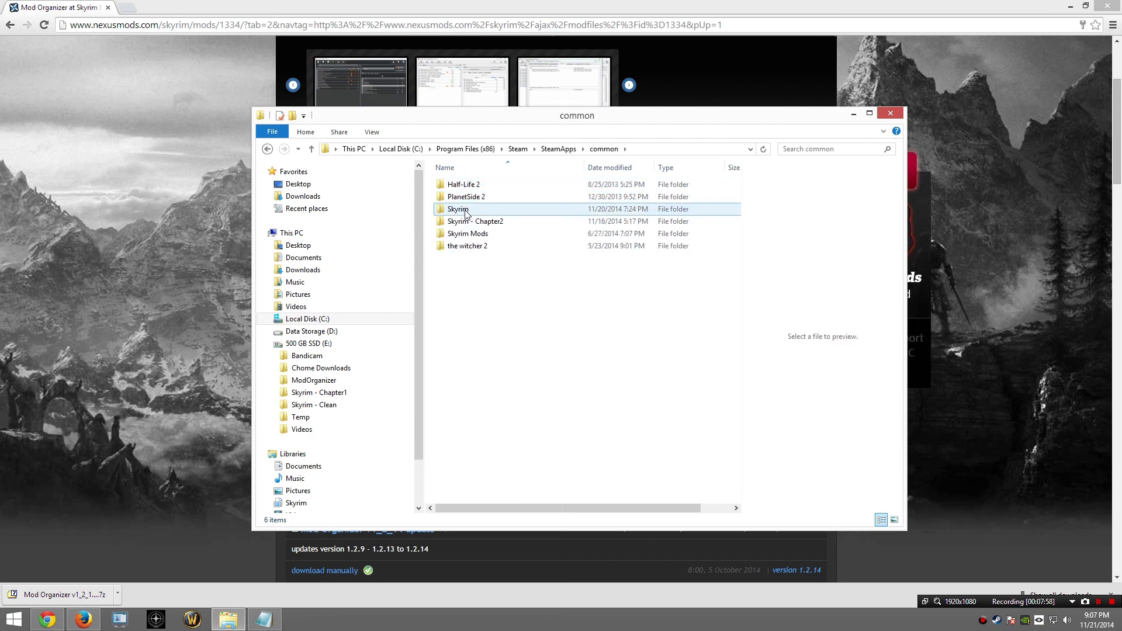
double_click(466, 209)
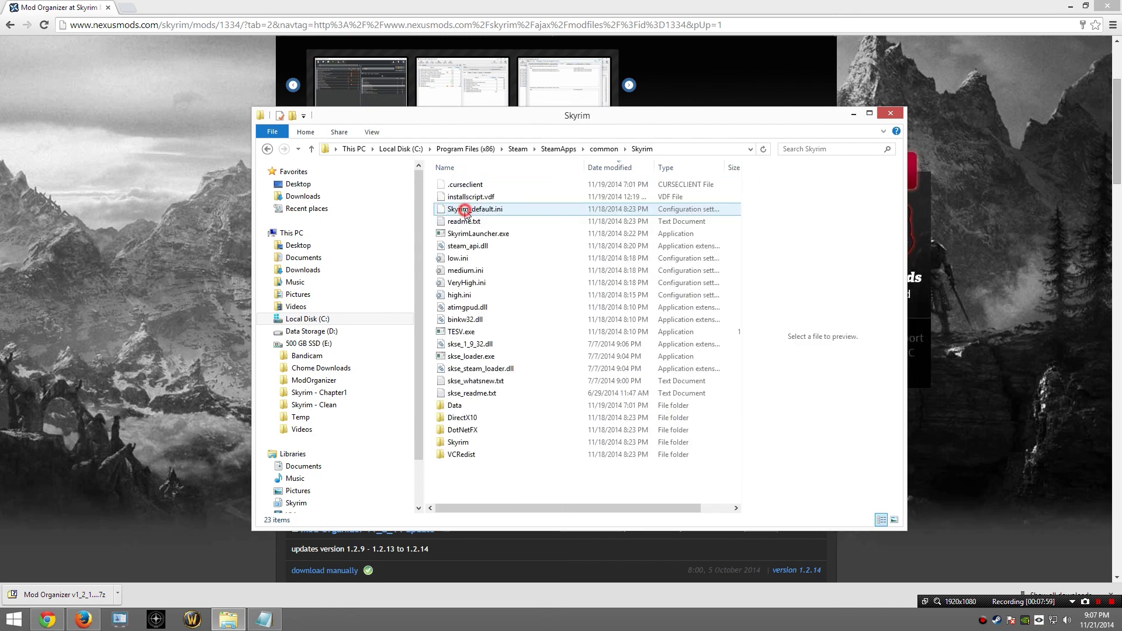
click(461, 406)
double_click(461, 406)
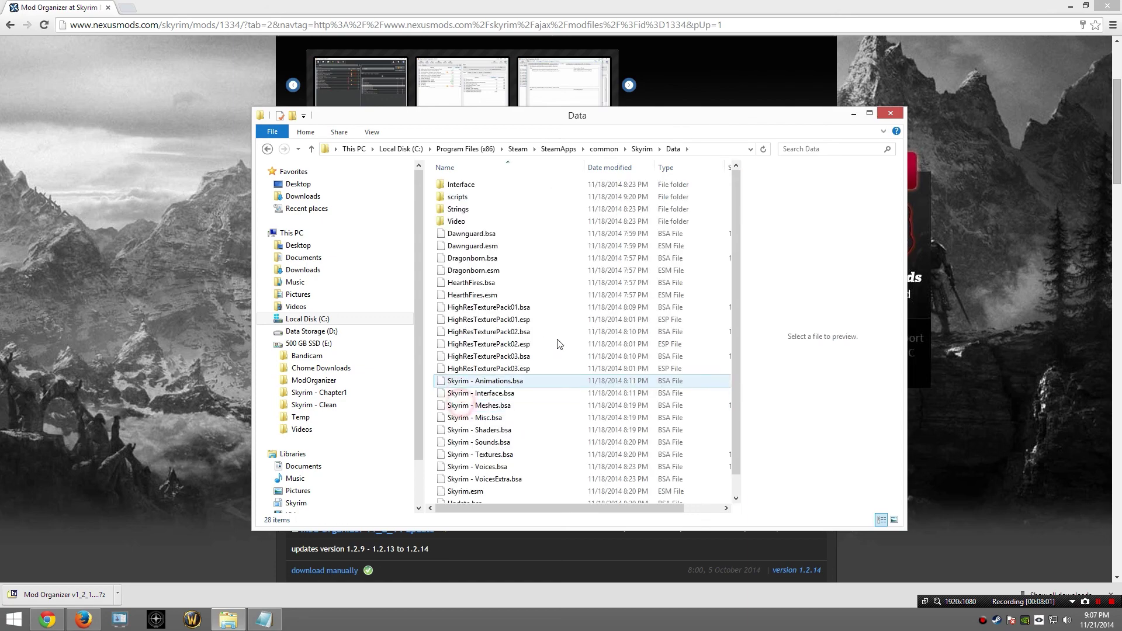
Step: Create a new folder named 'SkyProc Patchers' inside Data
right_click(428, 281)
mouse_move(514, 420)
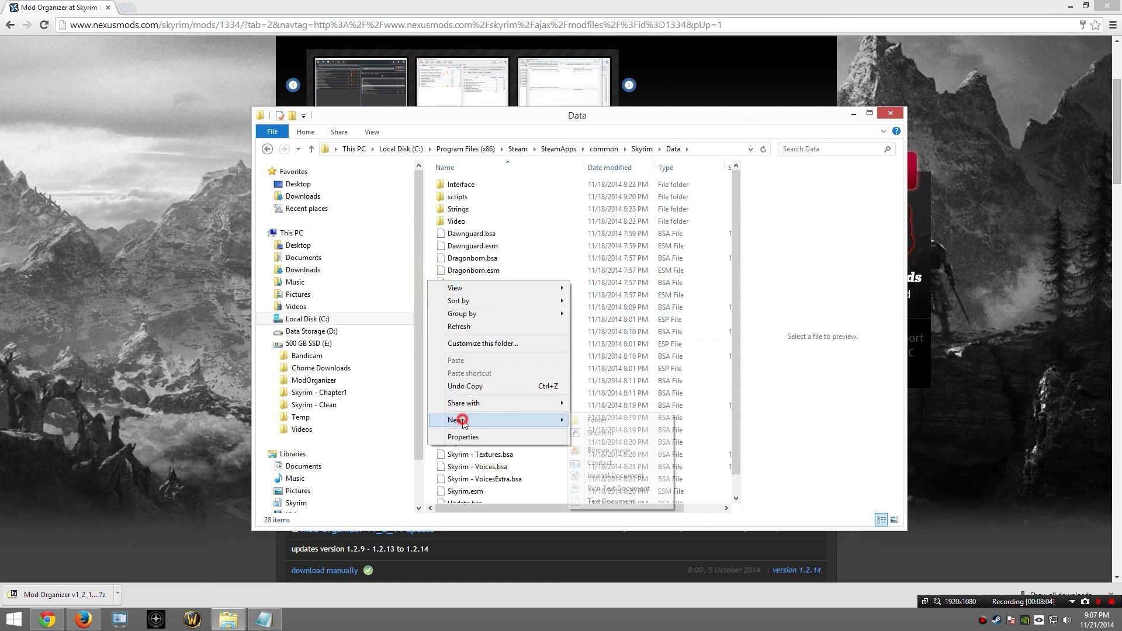
click(609, 421)
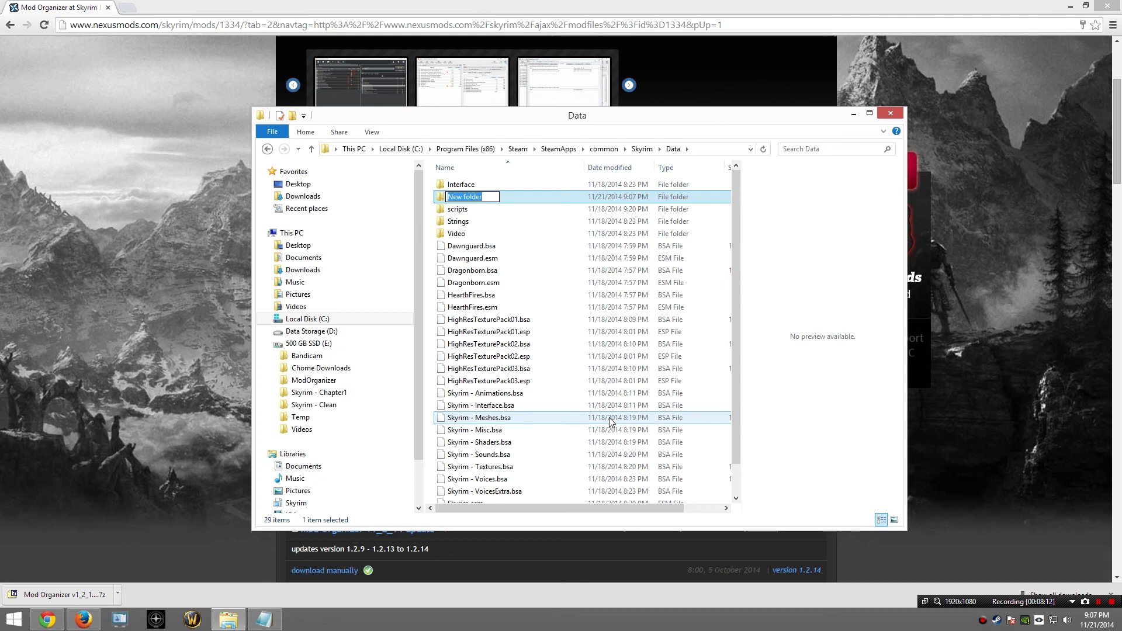
text(SkyProc Patchers)
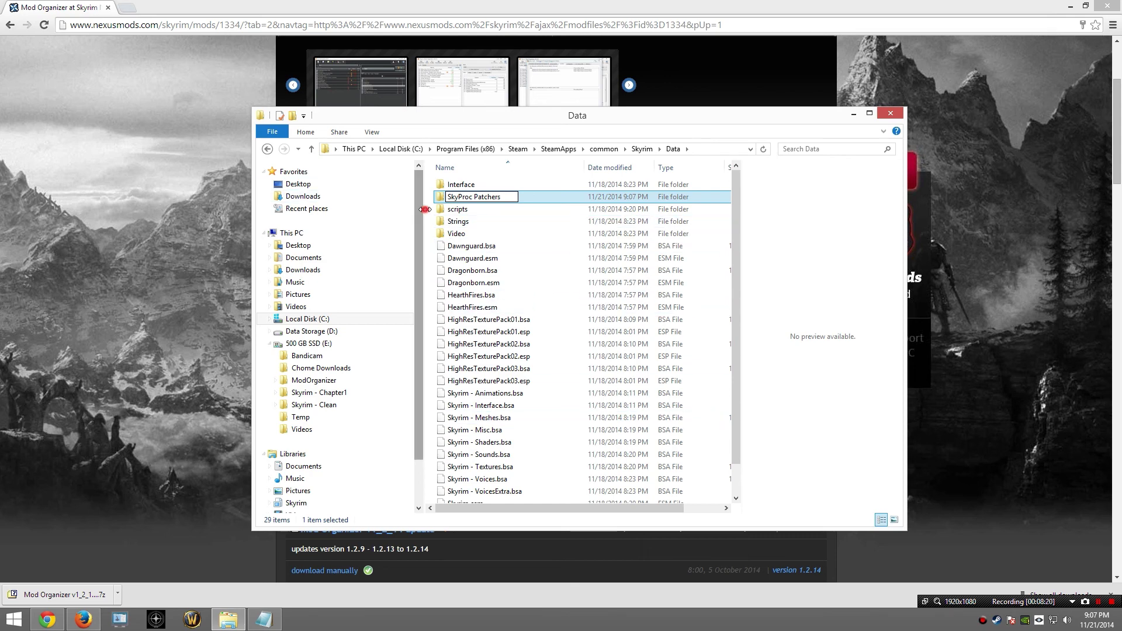
key(Return)
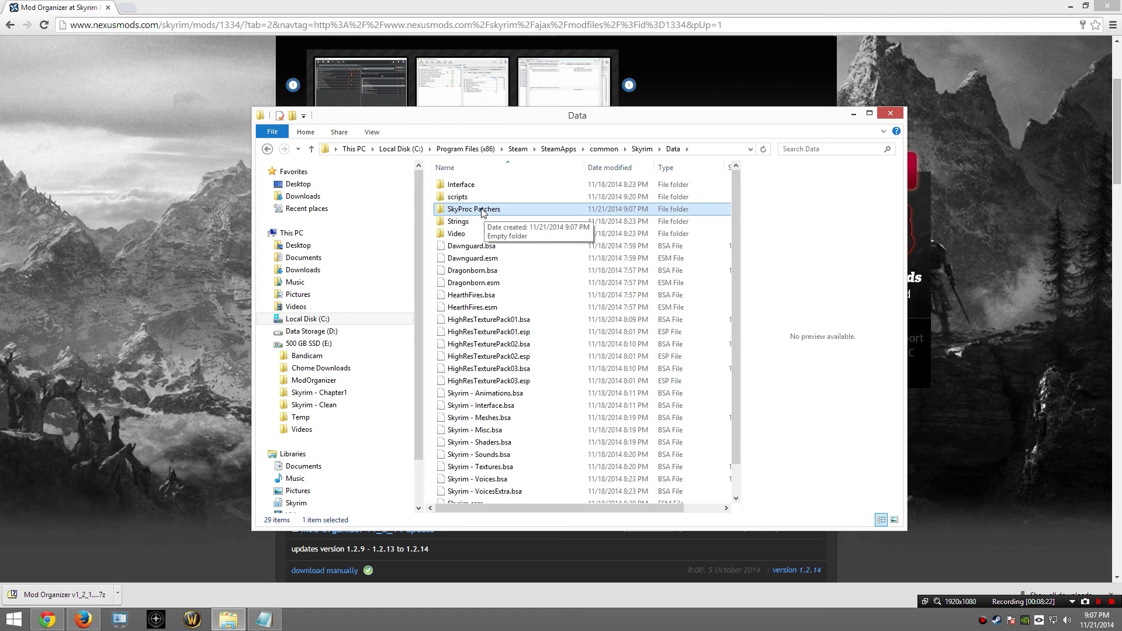
Step: Inside SkyProc Patchers, create an empty folder named 'Requiem'
click(482, 213)
double_click(481, 213)
right_click(450, 209)
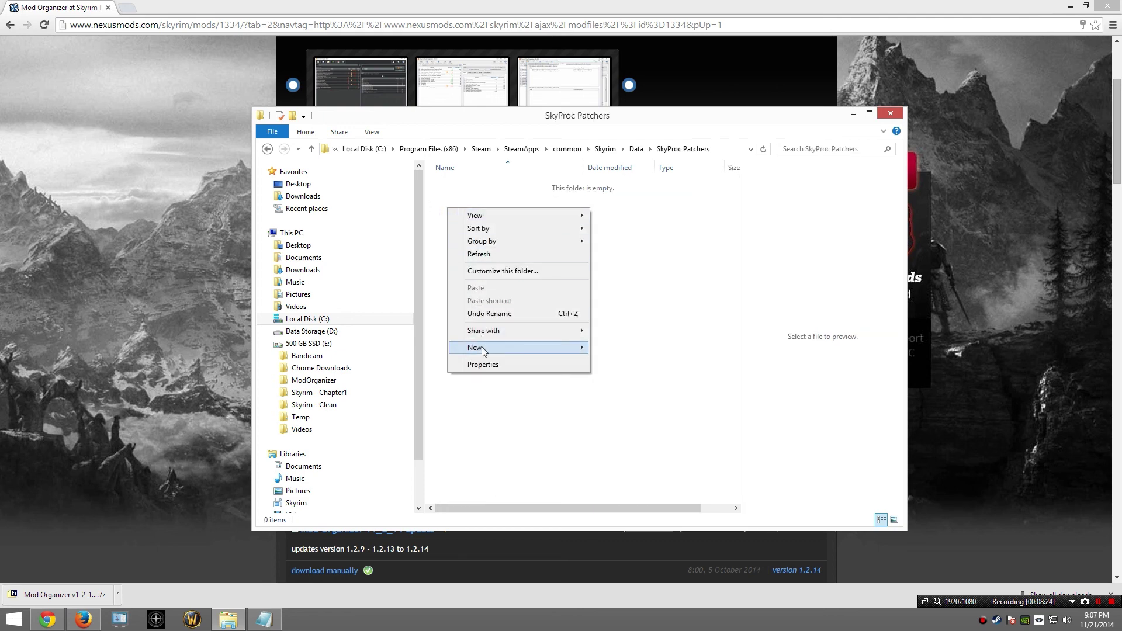
mouse_move(480, 347)
click(608, 347)
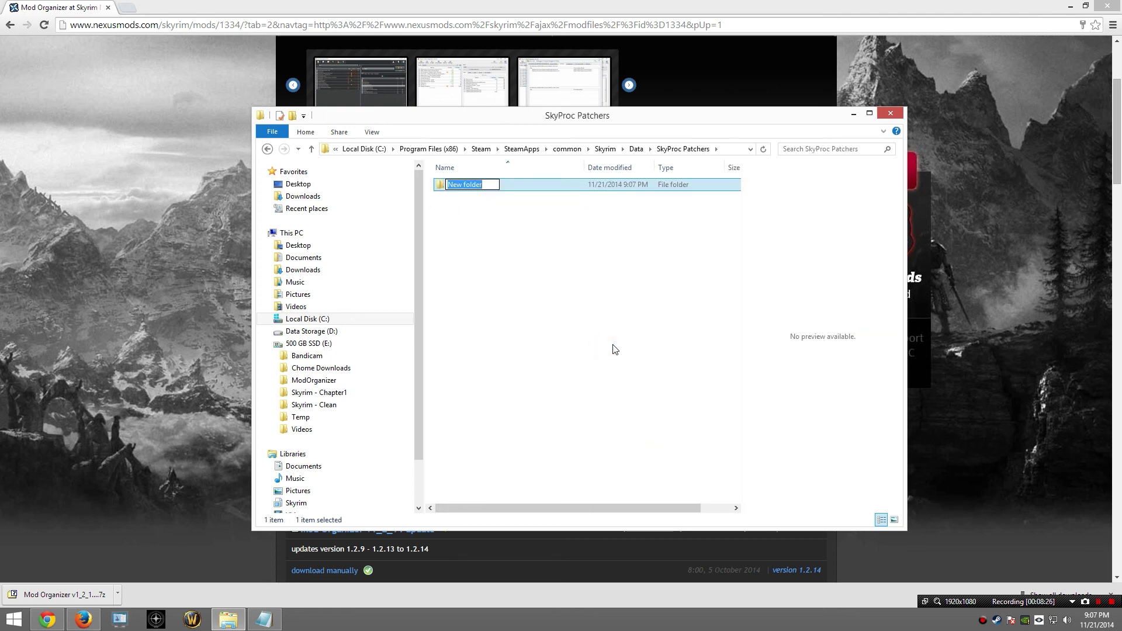
text(Requiem)
key(Return)
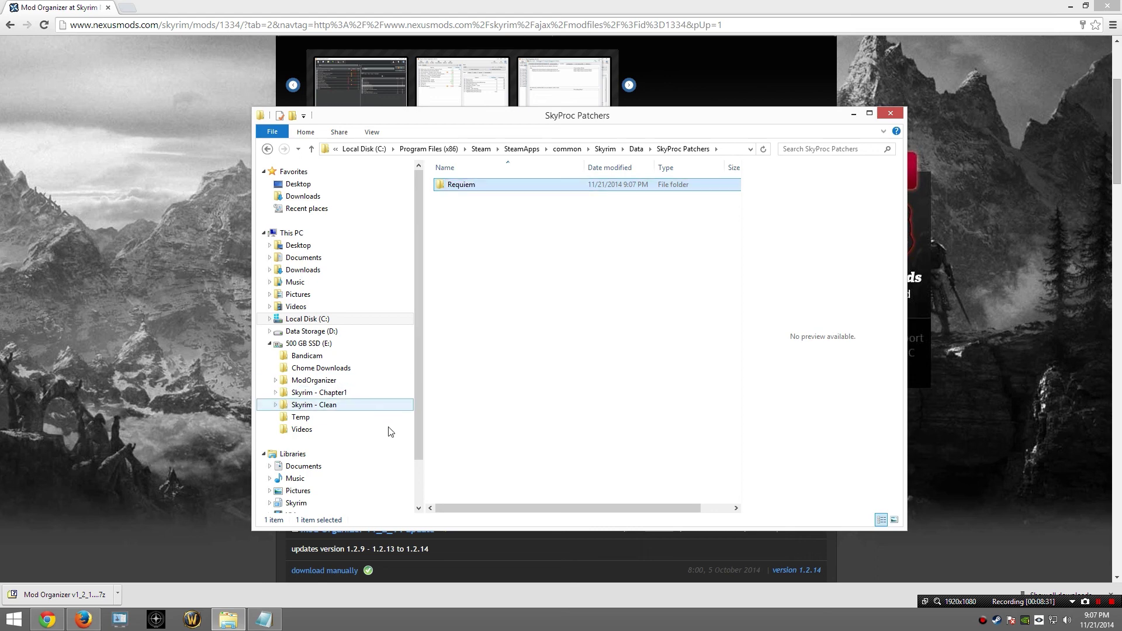
drag(420, 417, 417, 472)
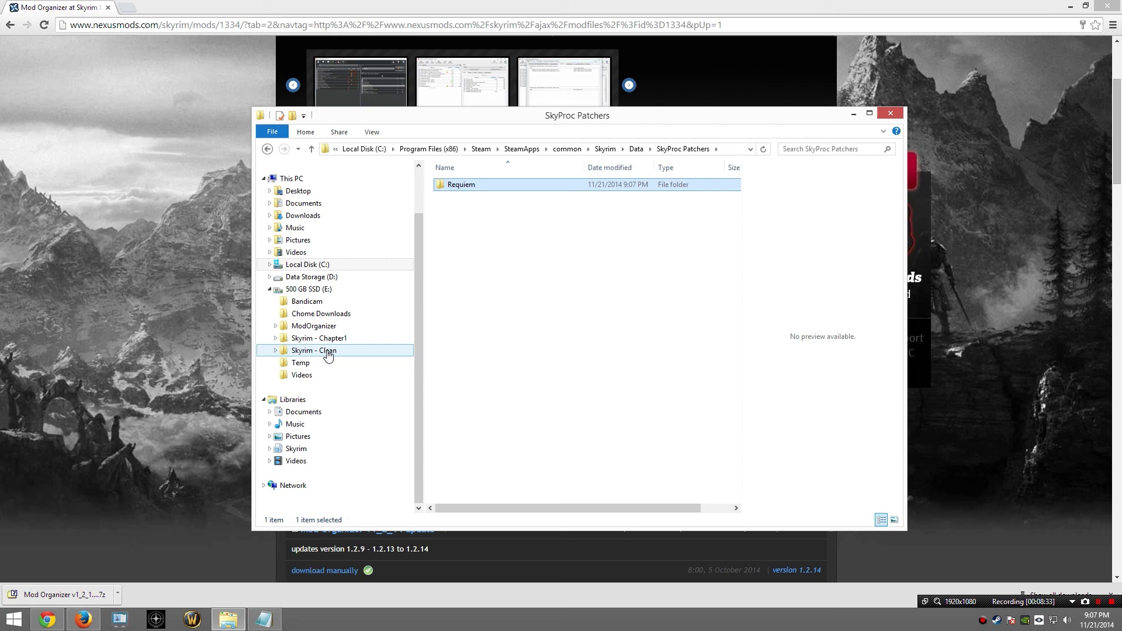
Step: Launch ModOrganizer.exe for the Steam Skyrim install, skipping message of the day and tutorial, then maximize
click(309, 326)
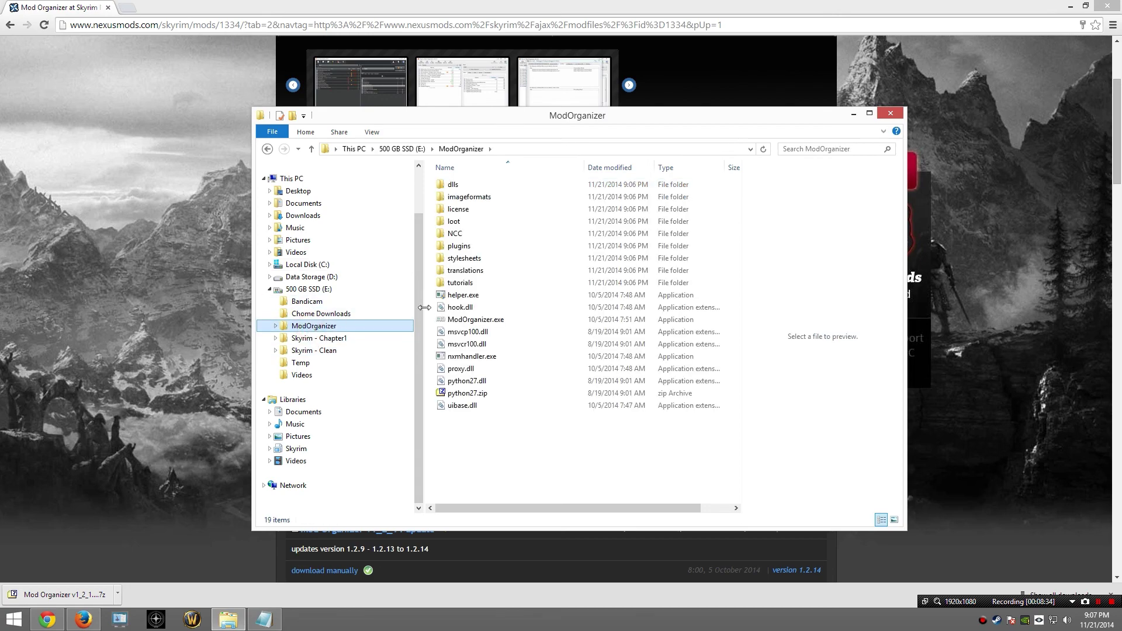
double_click(473, 320)
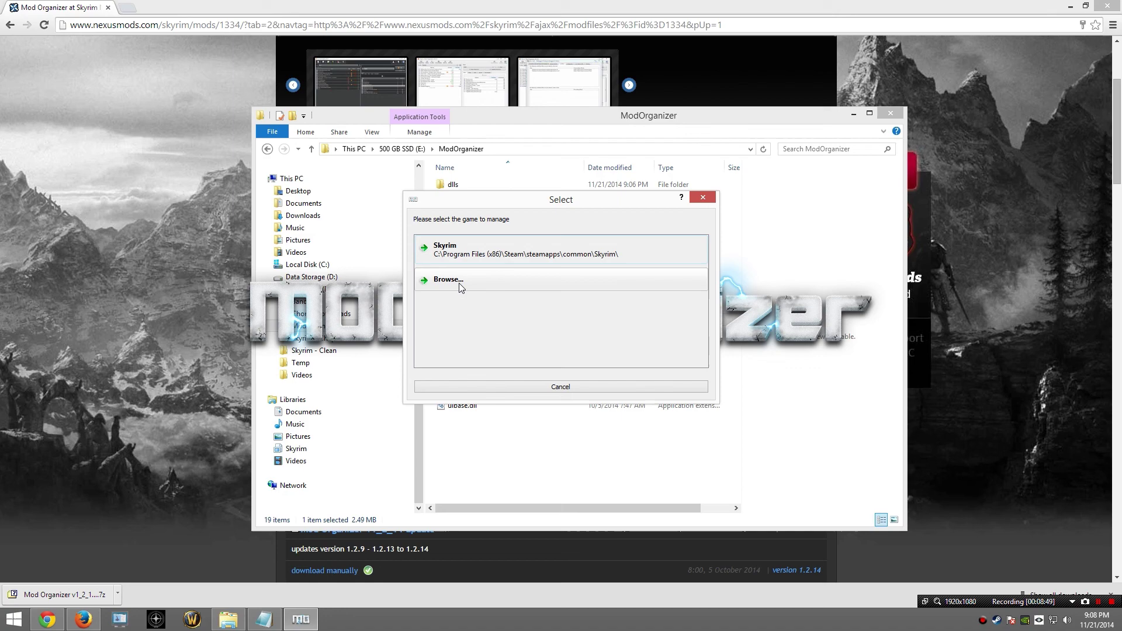
click(471, 255)
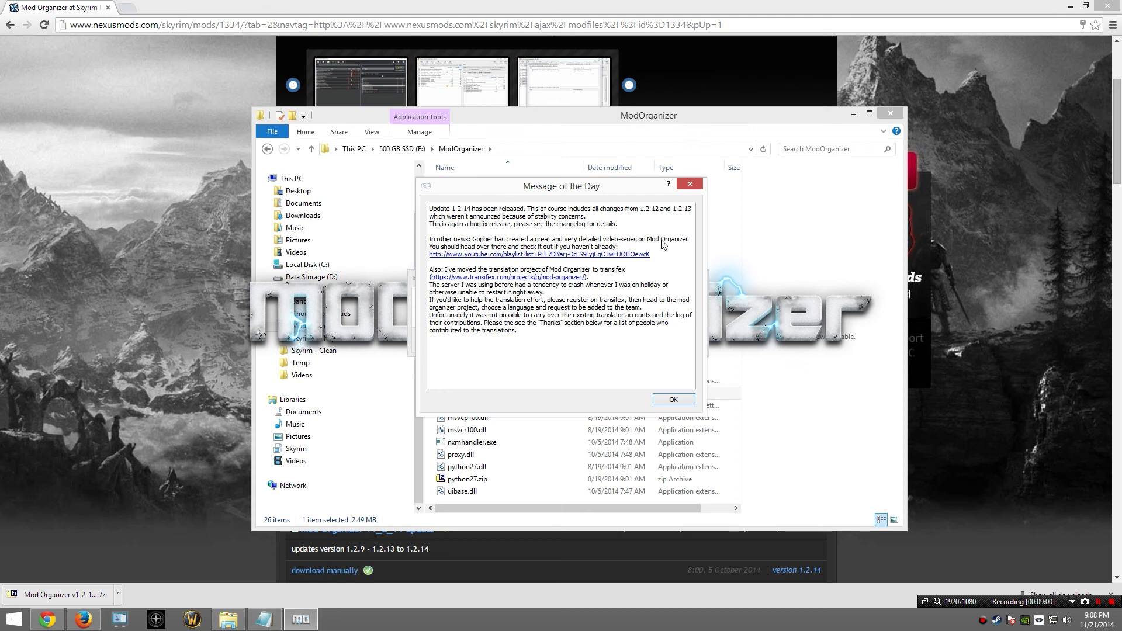
click(670, 401)
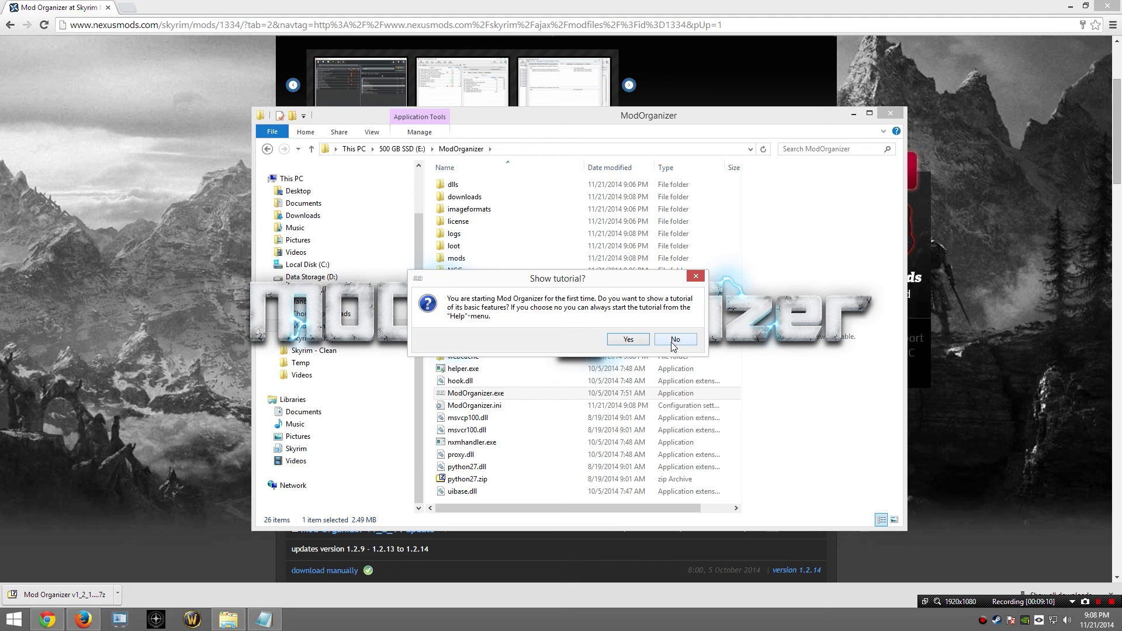
click(673, 345)
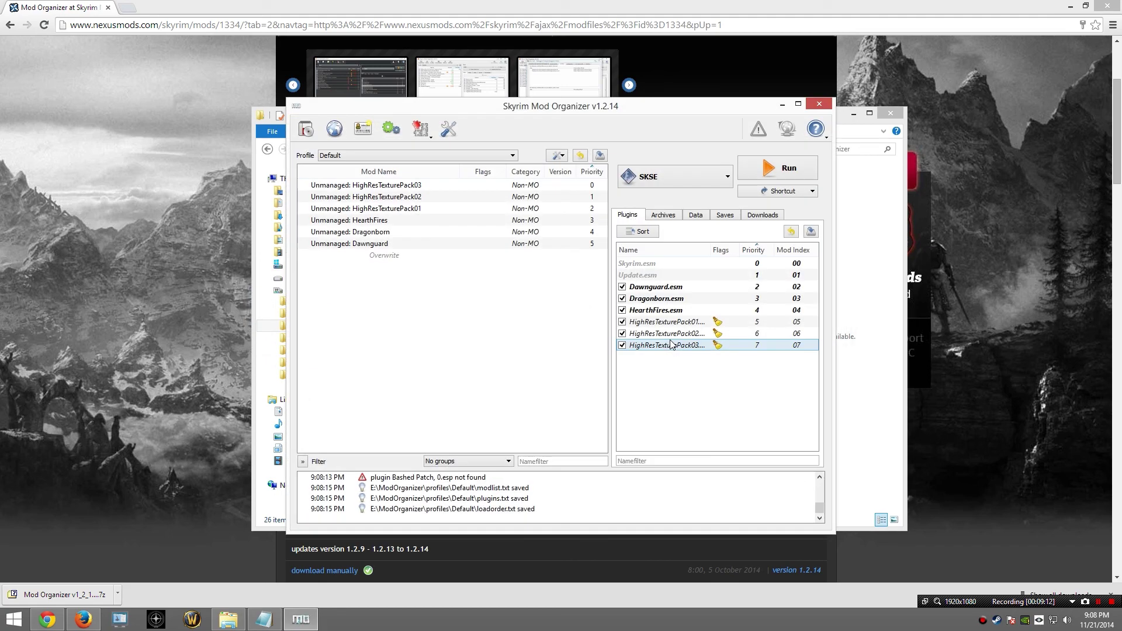
double_click(626, 111)
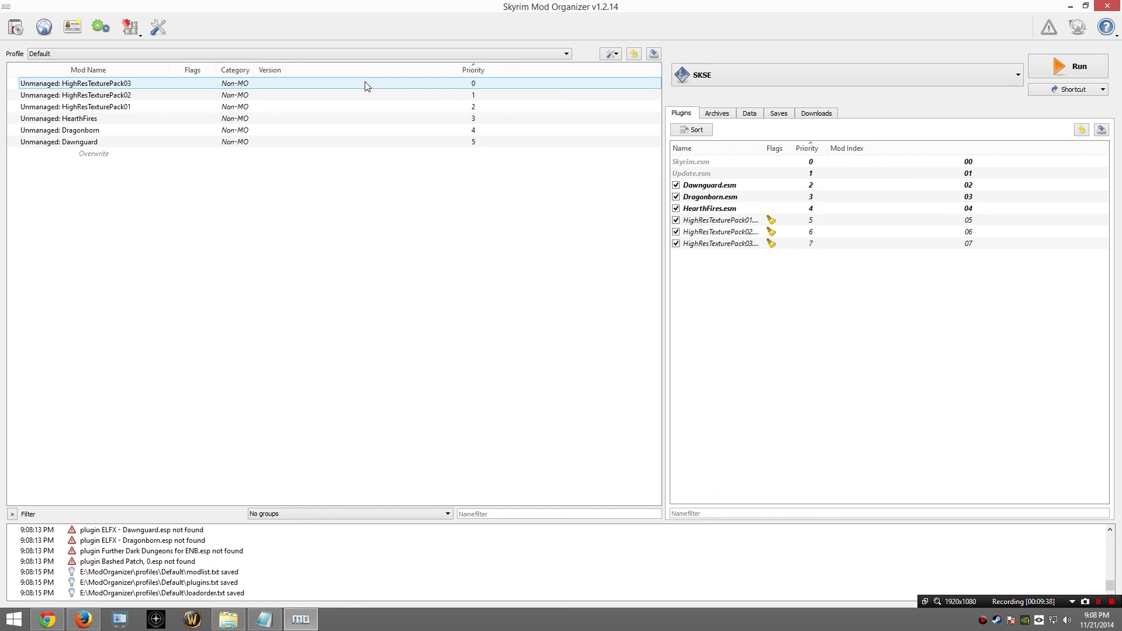
Step: Create a profile called Requiem 1.8 via <Manage...> and select it in the Profile dropdown
click(306, 53)
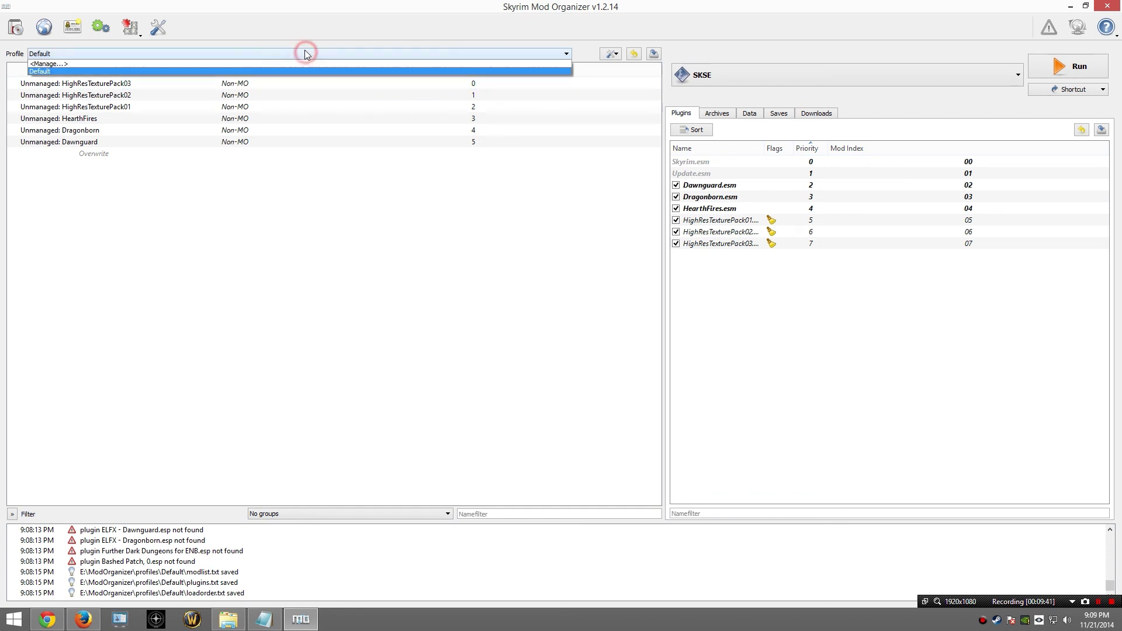
click(257, 63)
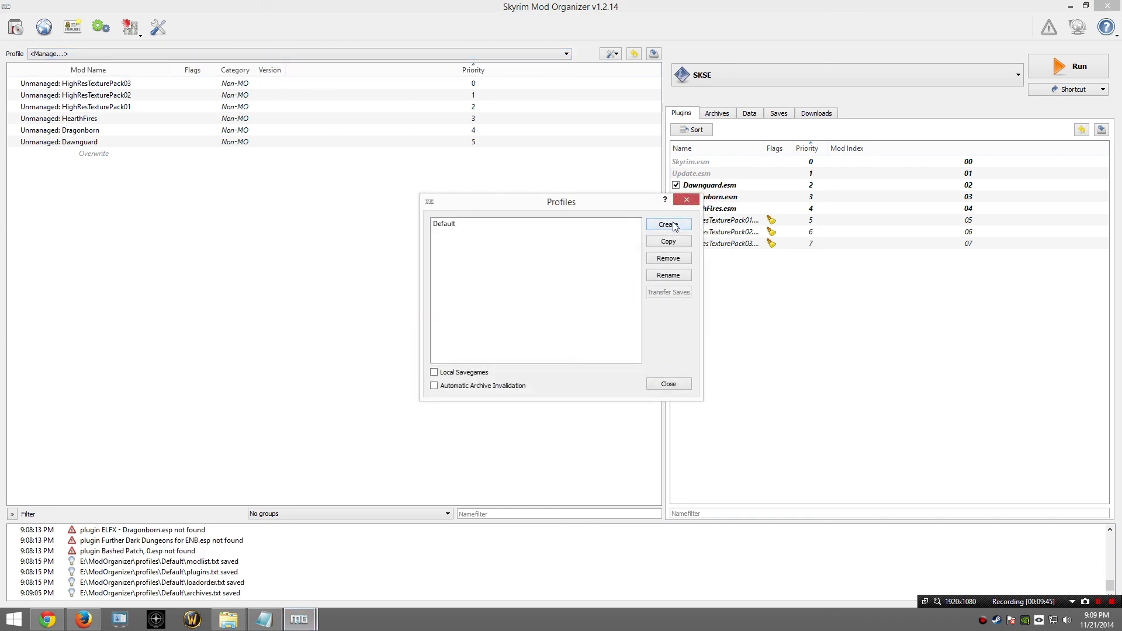
click(674, 225)
text(Requiem 1.8)
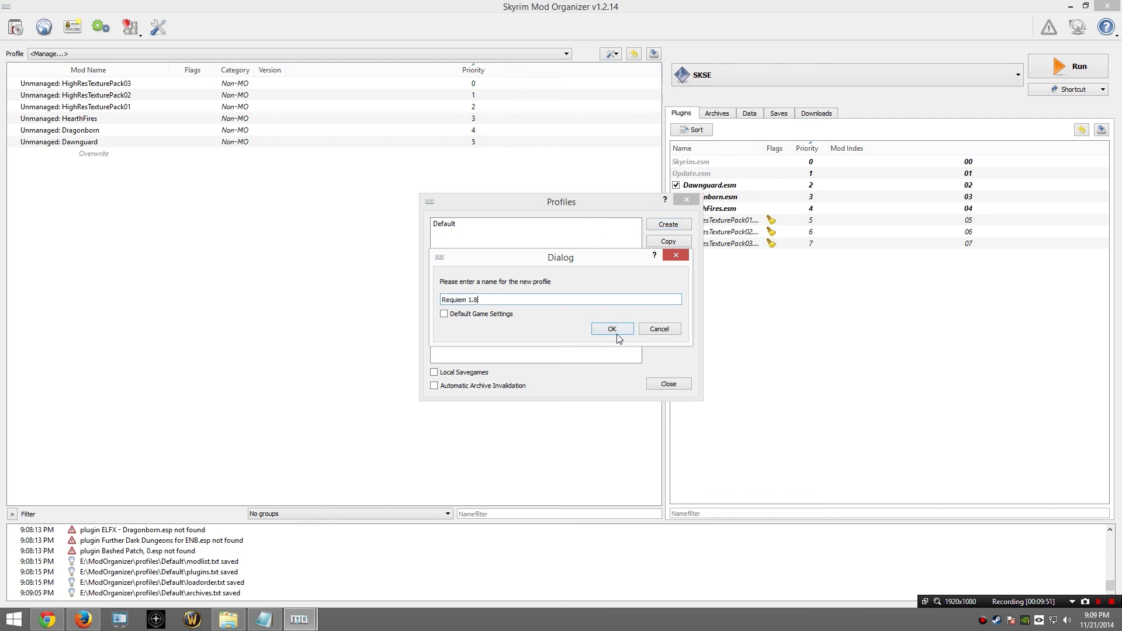
click(613, 329)
click(669, 384)
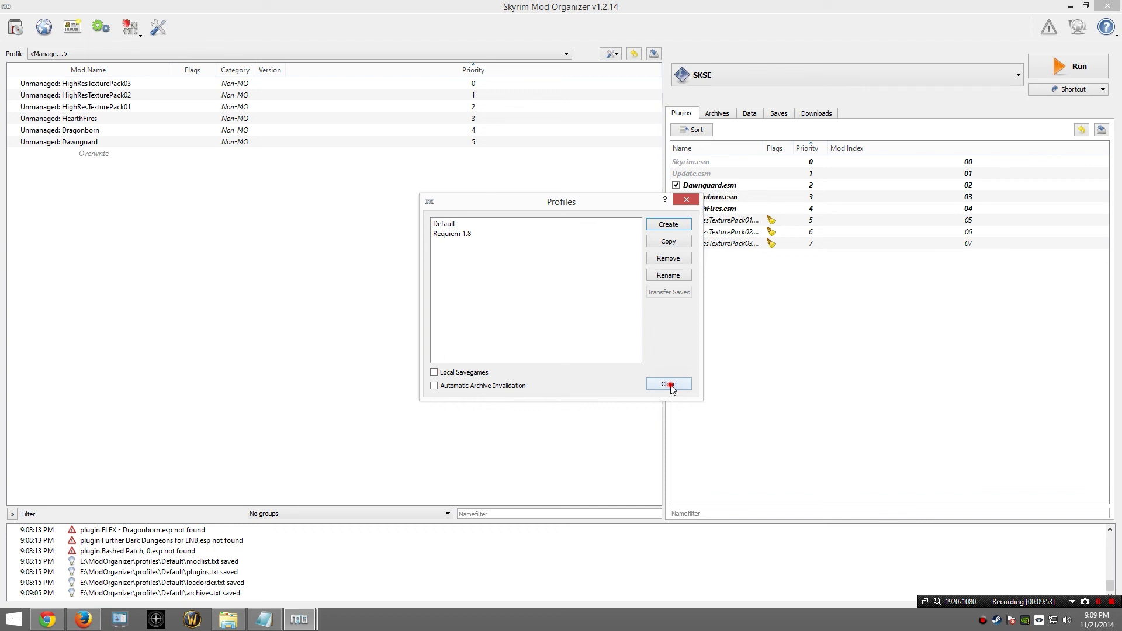
click(122, 54)
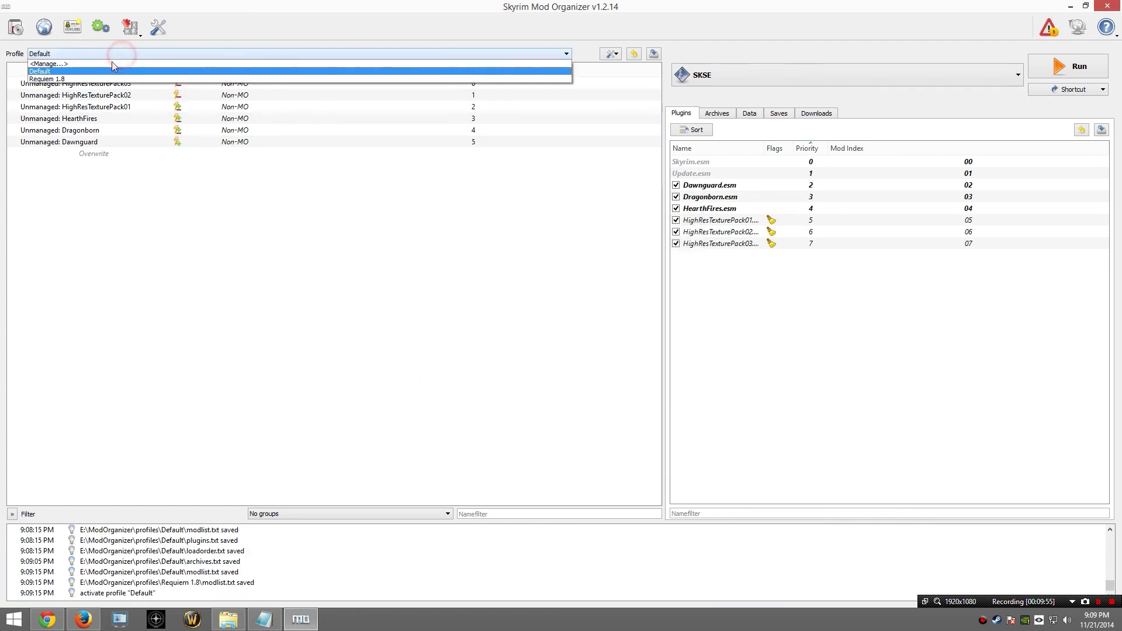
click(82, 78)
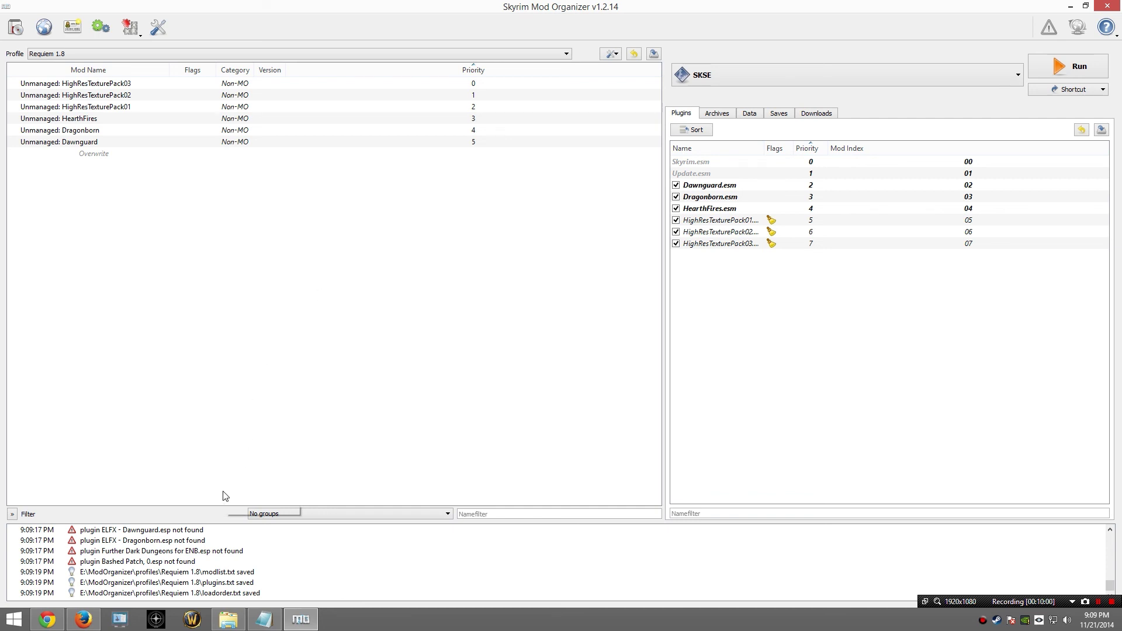
Step: Search 'SkyUI nexus skyrim' in Chrome and open the SkyUI Nexus page
click(48, 619)
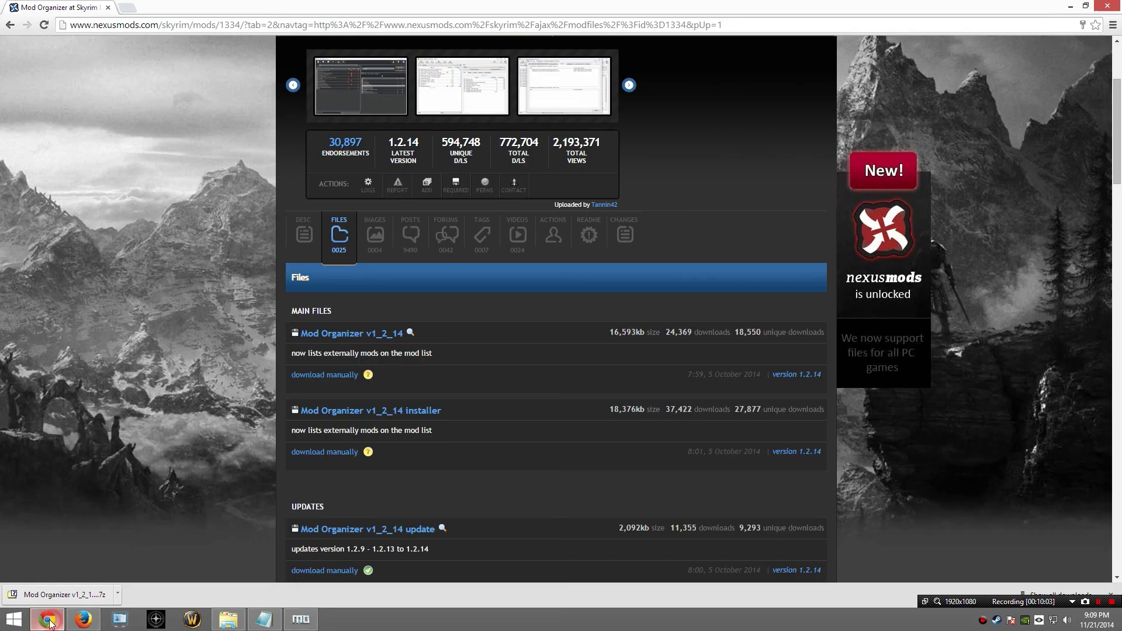
click(237, 25)
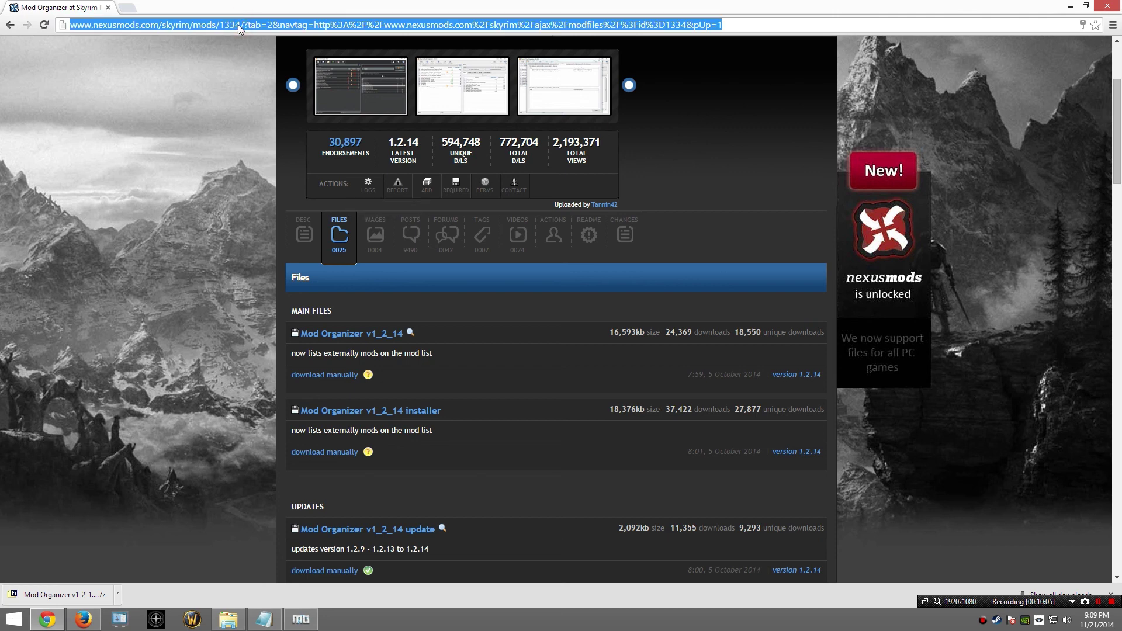
text(SkyUI)
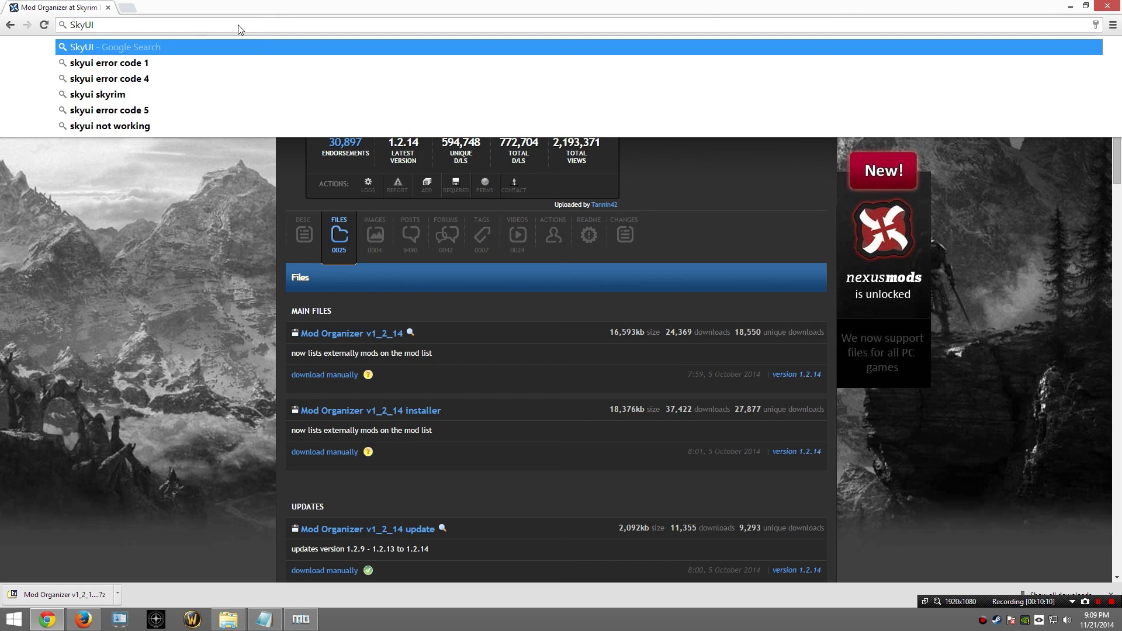
text( nexus skyrim)
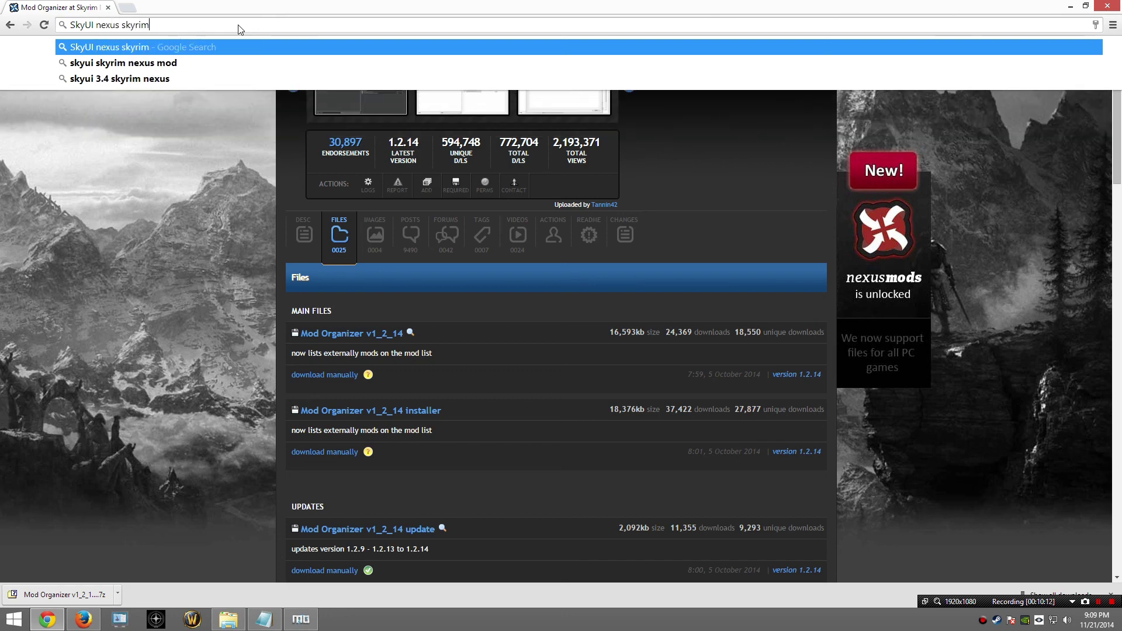
key(Return)
click(178, 142)
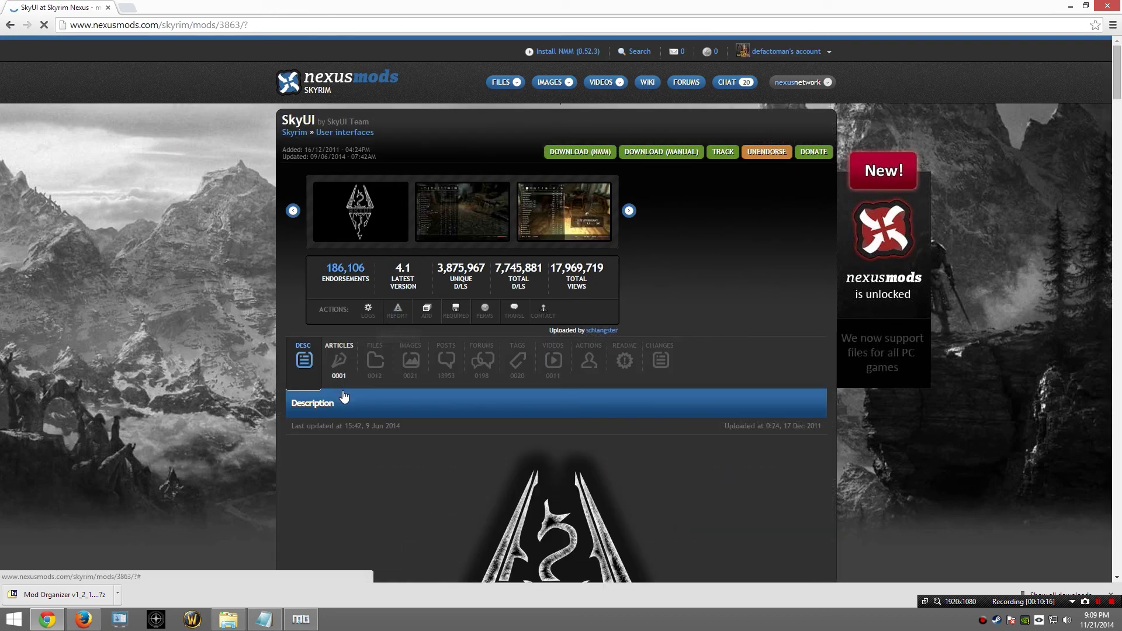
Step: Download SkyUI 4.1 with the mod manager, continuing past the SKSE requirement notice
click(374, 363)
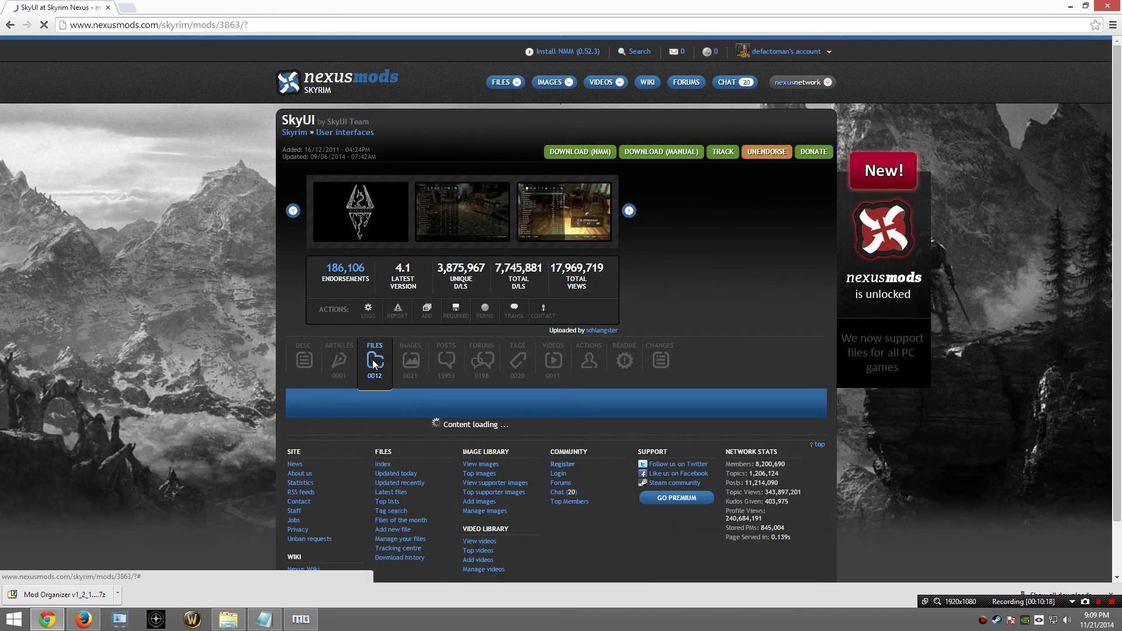
scroll(201, 341, down, 3)
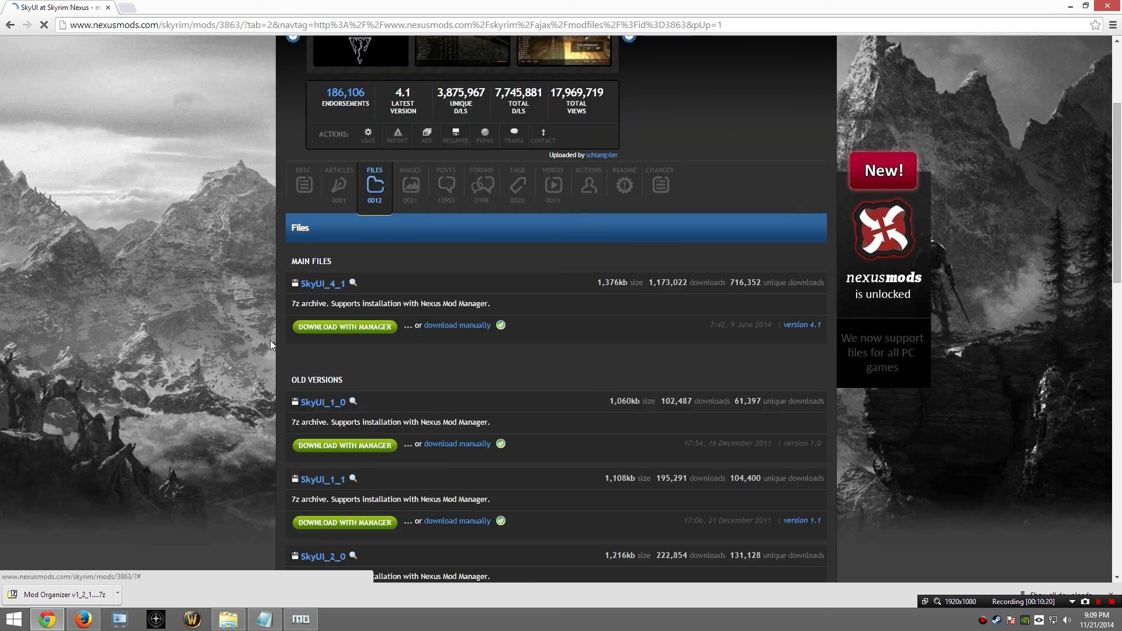
click(353, 329)
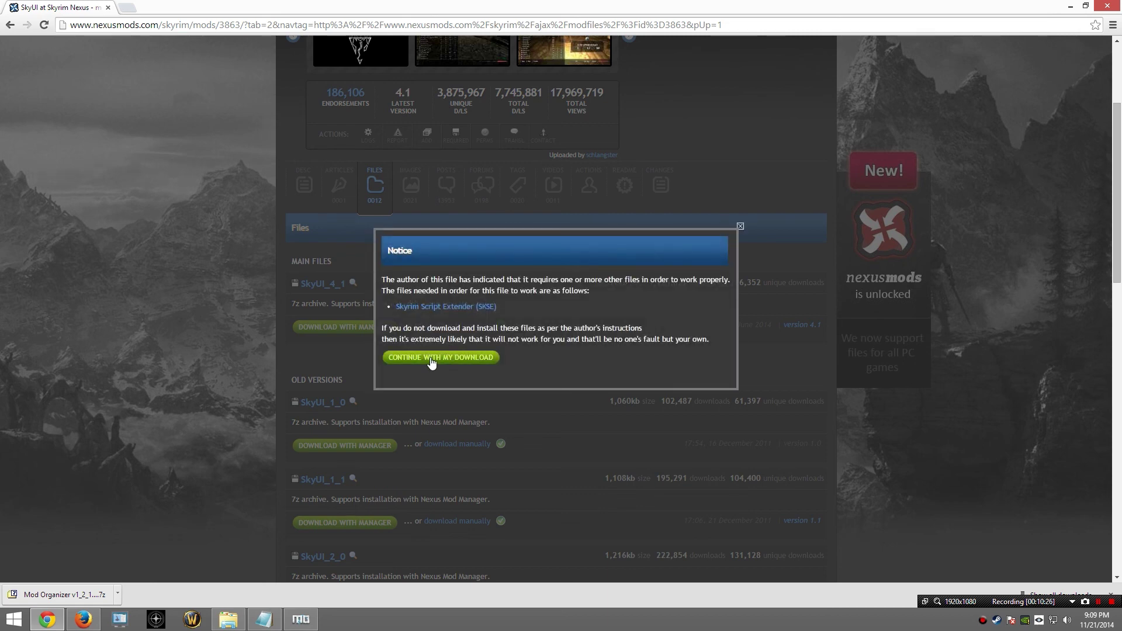
click(429, 358)
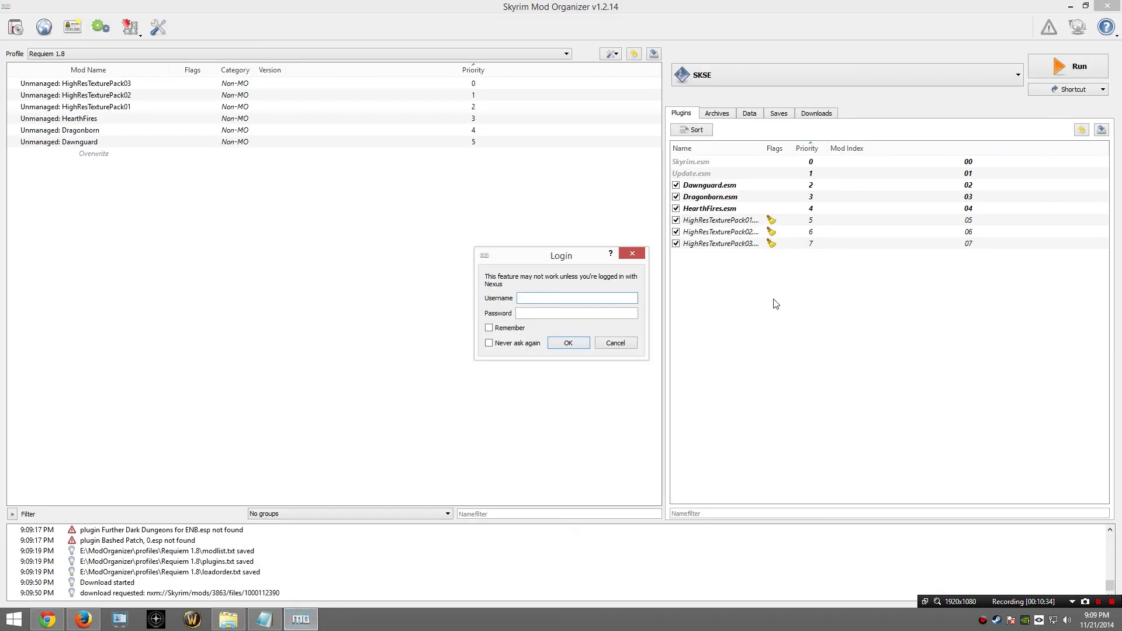
Step: Log in to Nexus with the account username and password, ticking Remember and Never ask again, then view Downloads
click(559, 299)
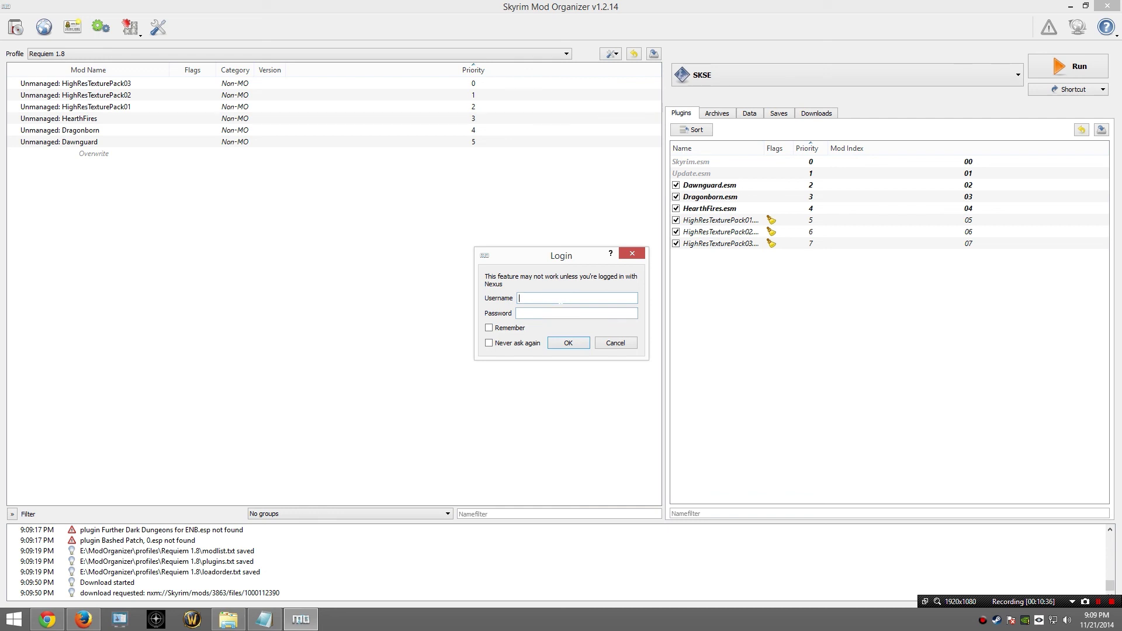
text(defactoman)
key(Tab)
text(*******)
click(490, 328)
click(490, 343)
click(567, 343)
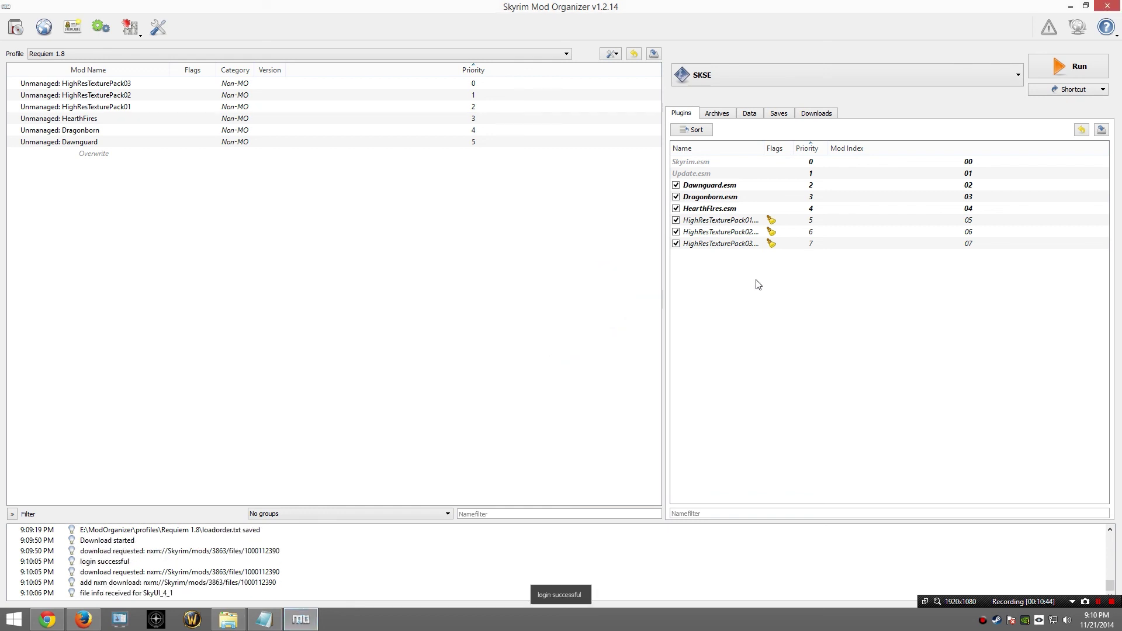
click(802, 117)
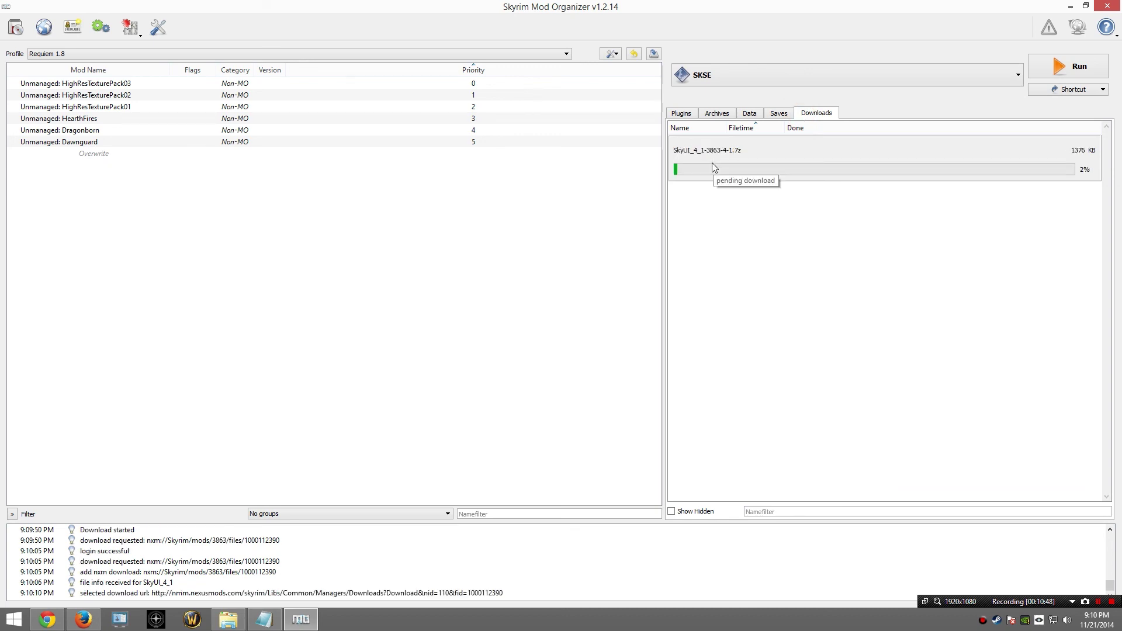
Step: Search 'Requiem skyrim nexus' and open the Requiem - The Roleplaying Overhaul page
click(50, 620)
click(176, 24)
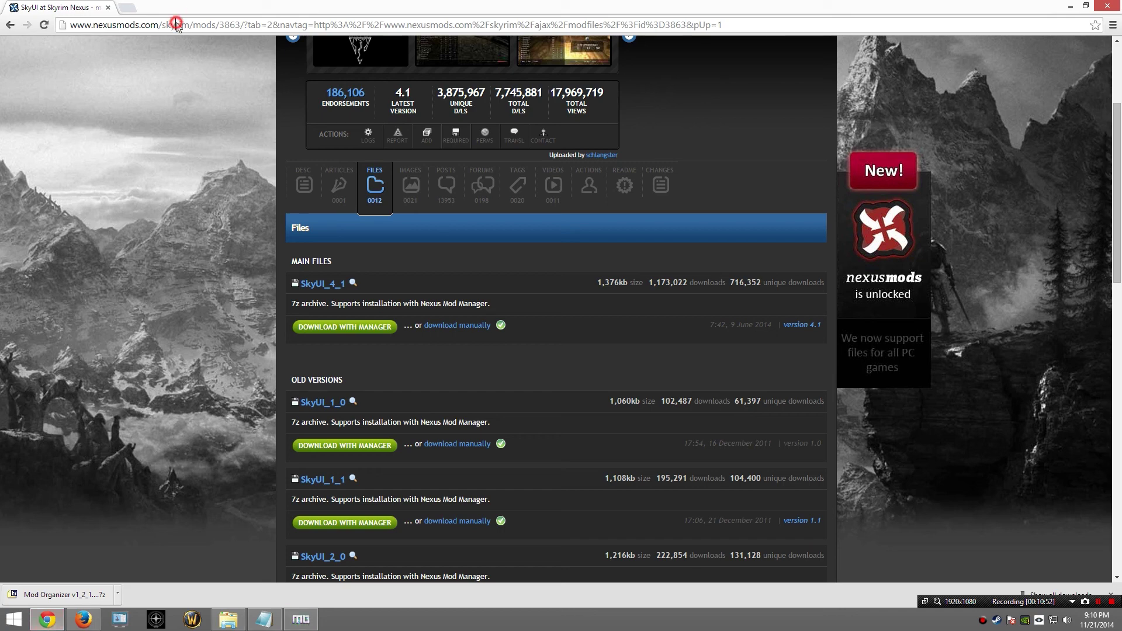
text(R)
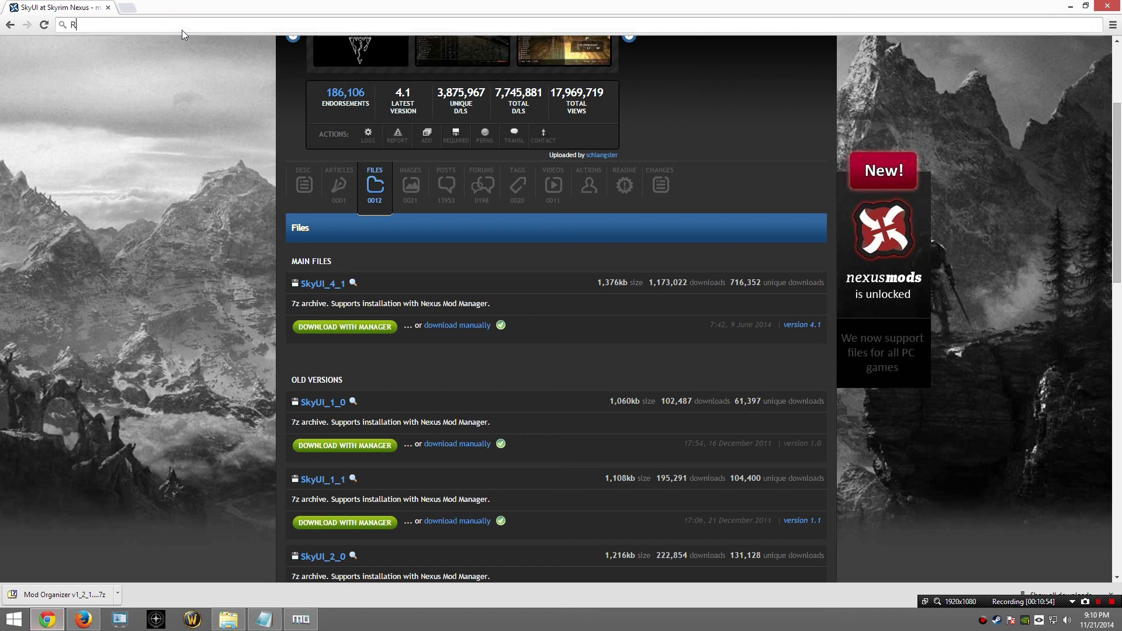
text(equiem skyrim nexus)
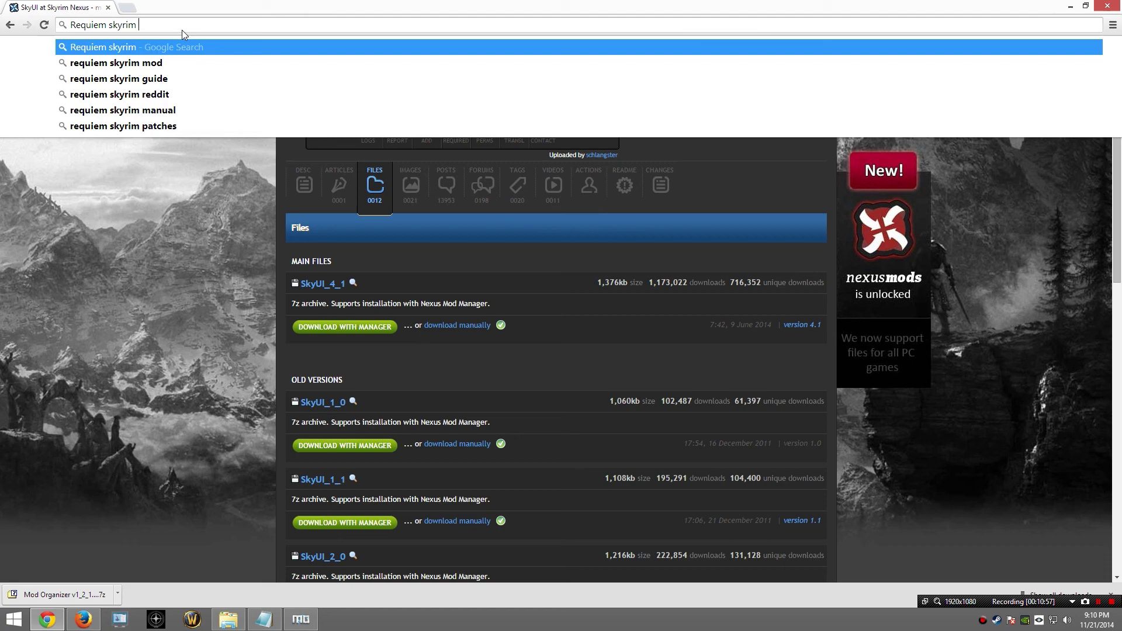
key(Return)
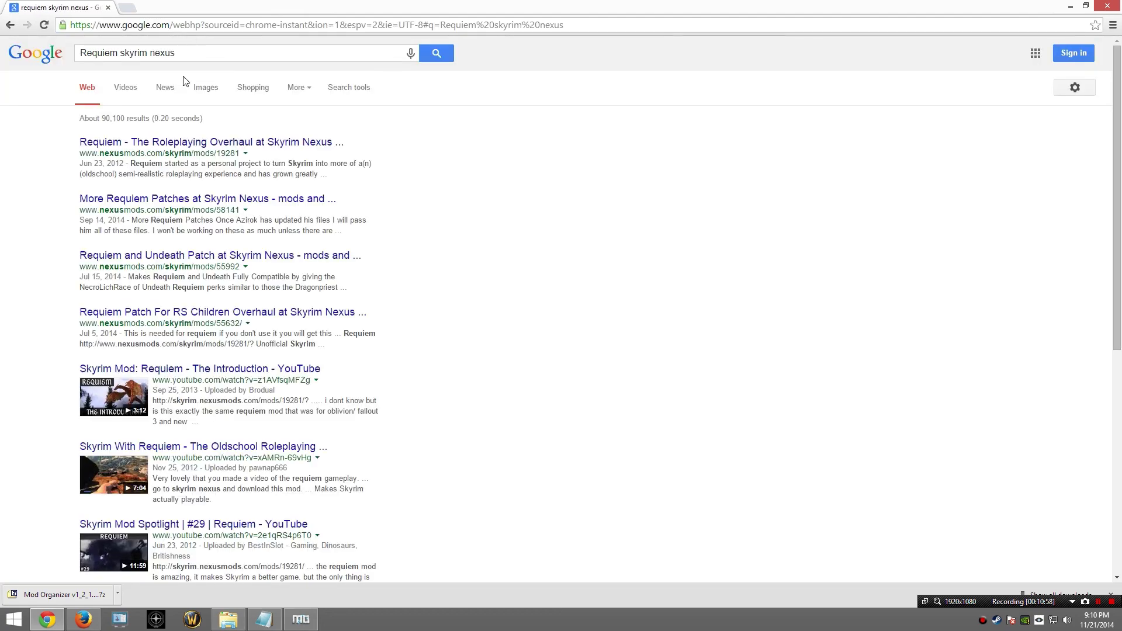
click(170, 142)
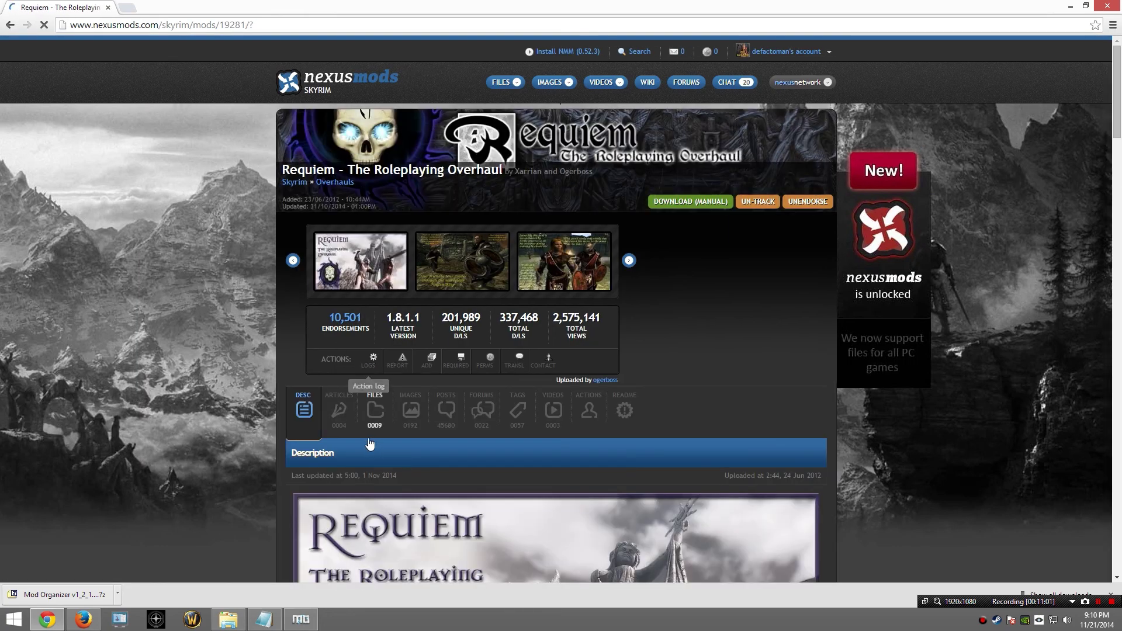
Step: Download Requiem 1.8.1.1 with the mod manager and return to Mod Organizer's downloads
click(370, 412)
scroll(184, 369, down, 4)
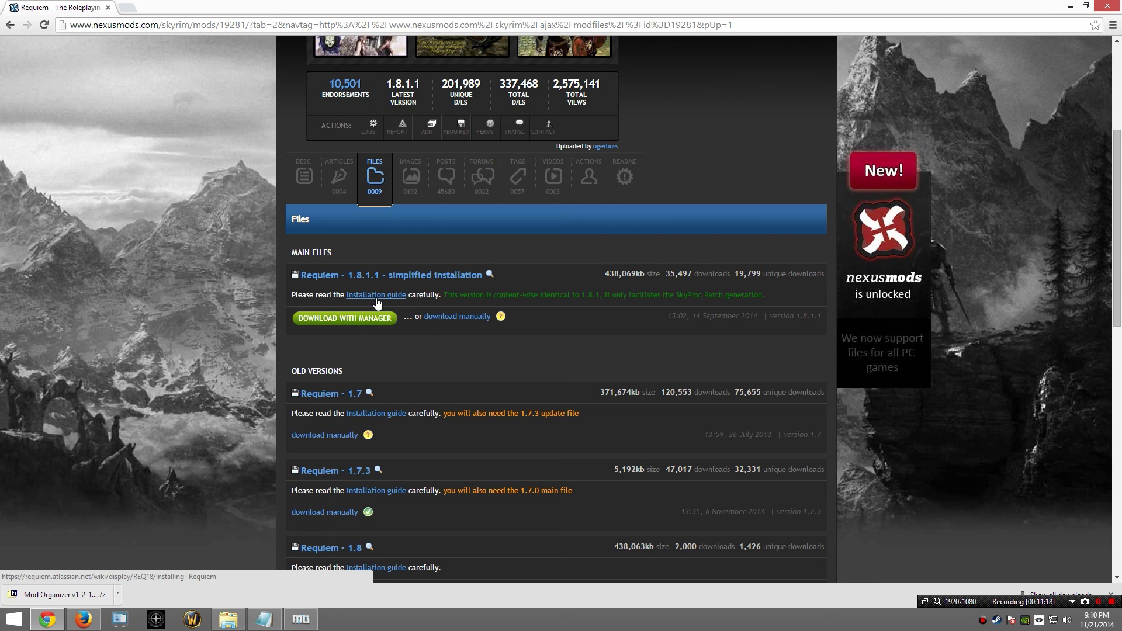
click(328, 321)
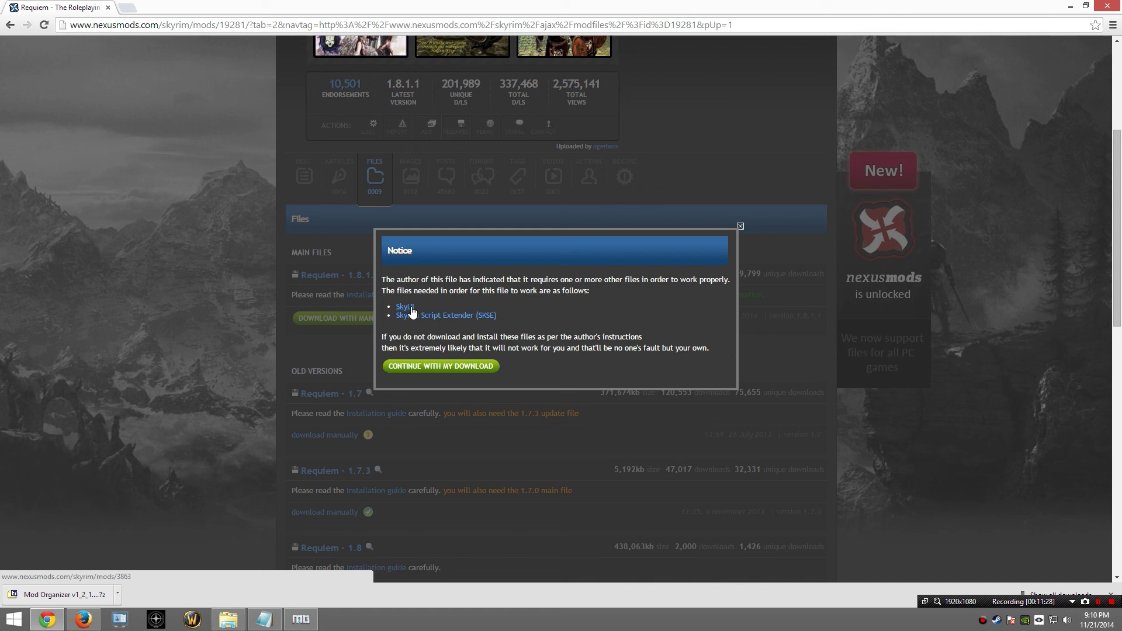
click(431, 368)
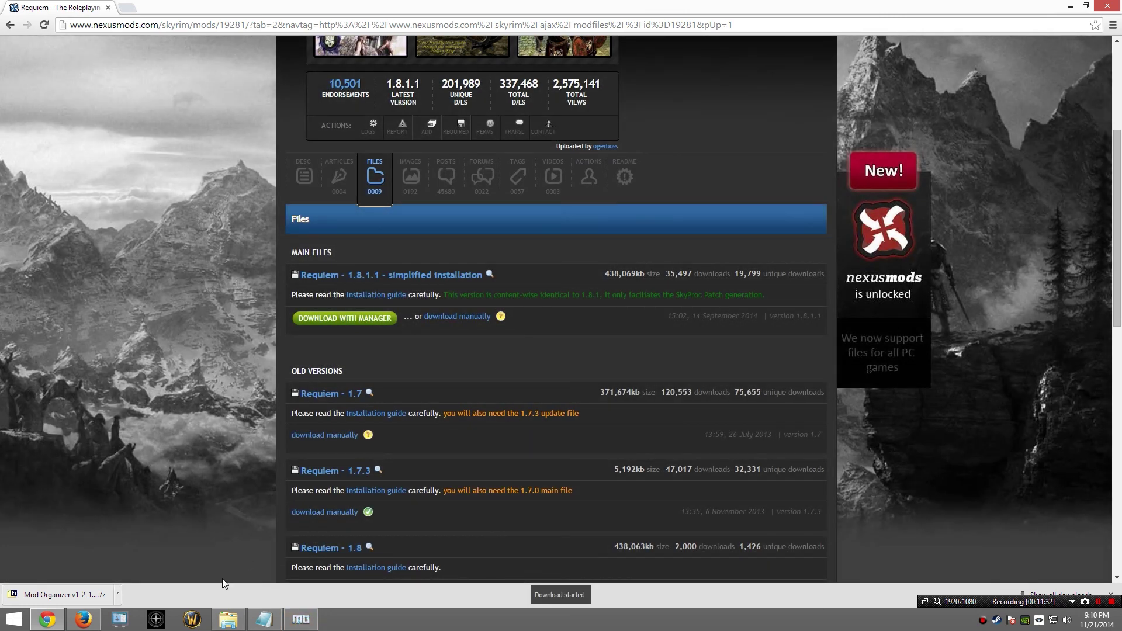
click(294, 622)
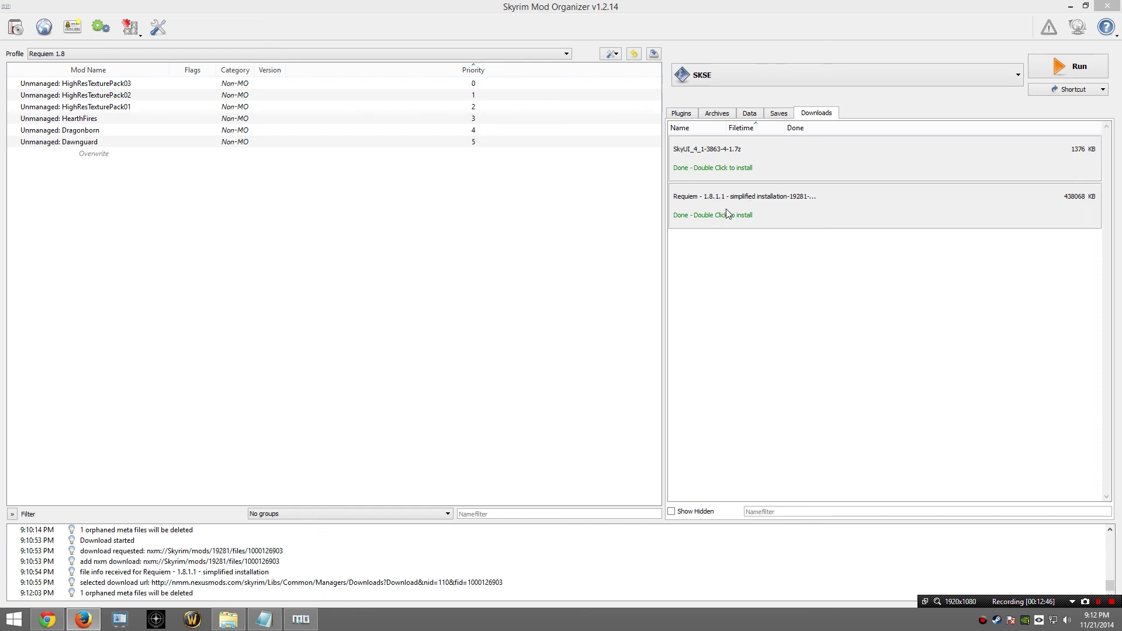
Step: Install the SkyUI 4.1 download despite the SKSE warning, then start installing the Requiem download
double_click(723, 156)
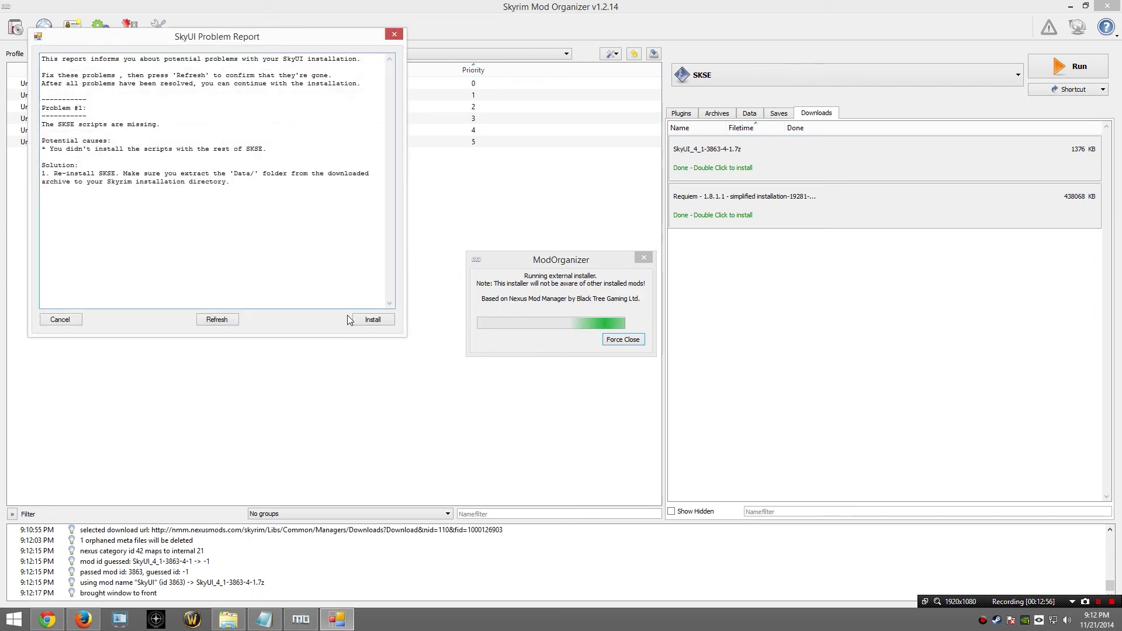
click(372, 319)
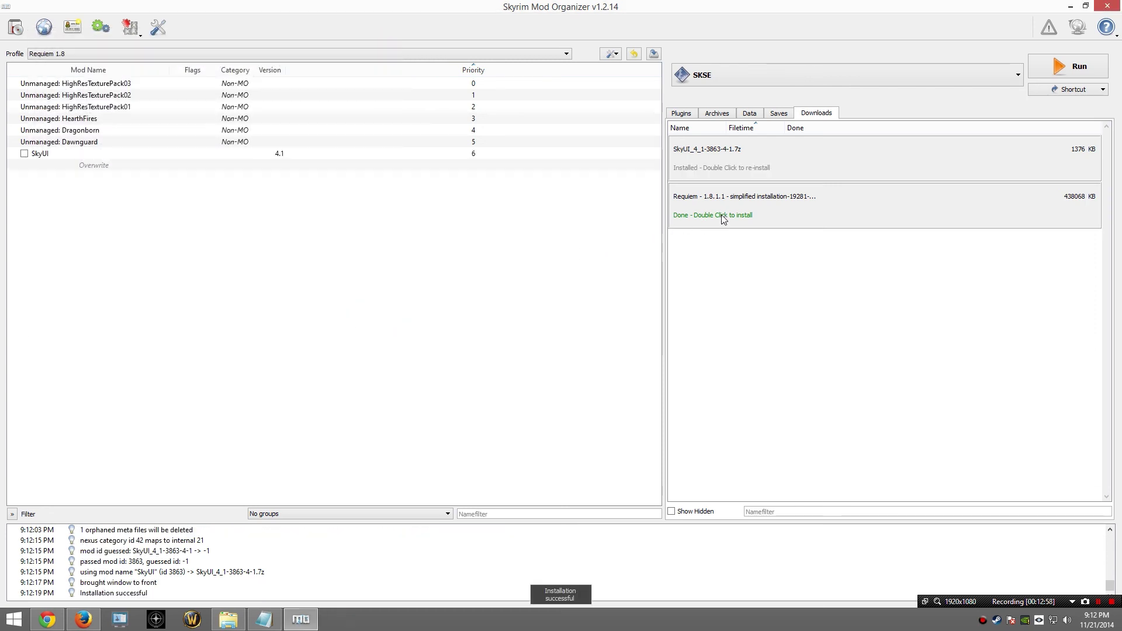
double_click(724, 217)
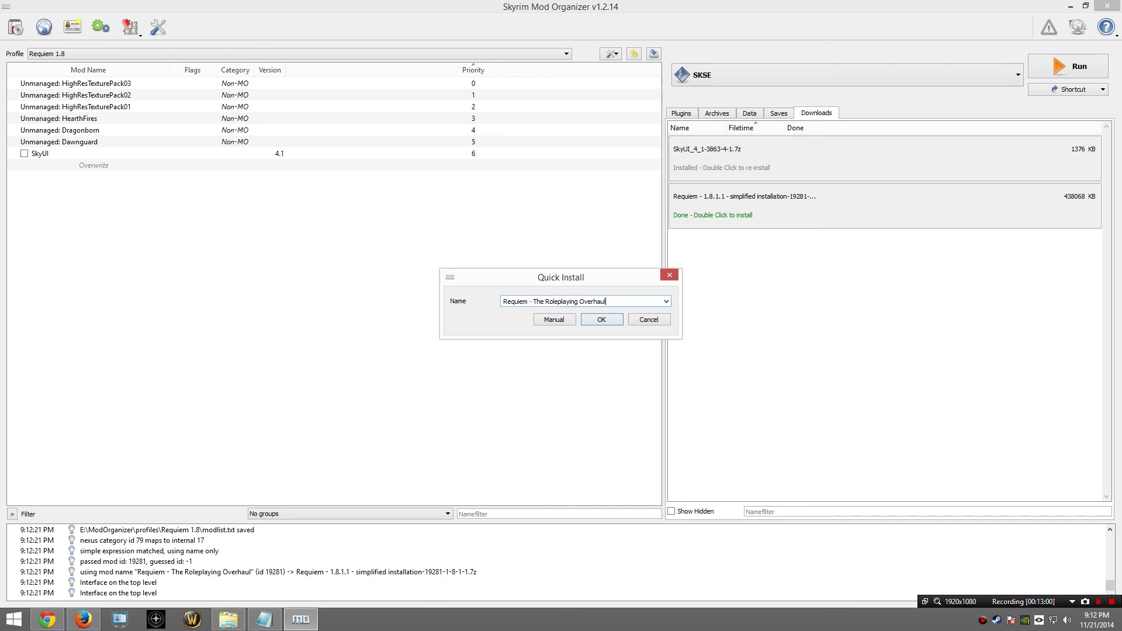
Step: Rename the mod to 'Requiem 1.8 - The Roleplaying Overhaul' in Quick Install and install it
click(529, 299)
text(1.8)
click(607, 321)
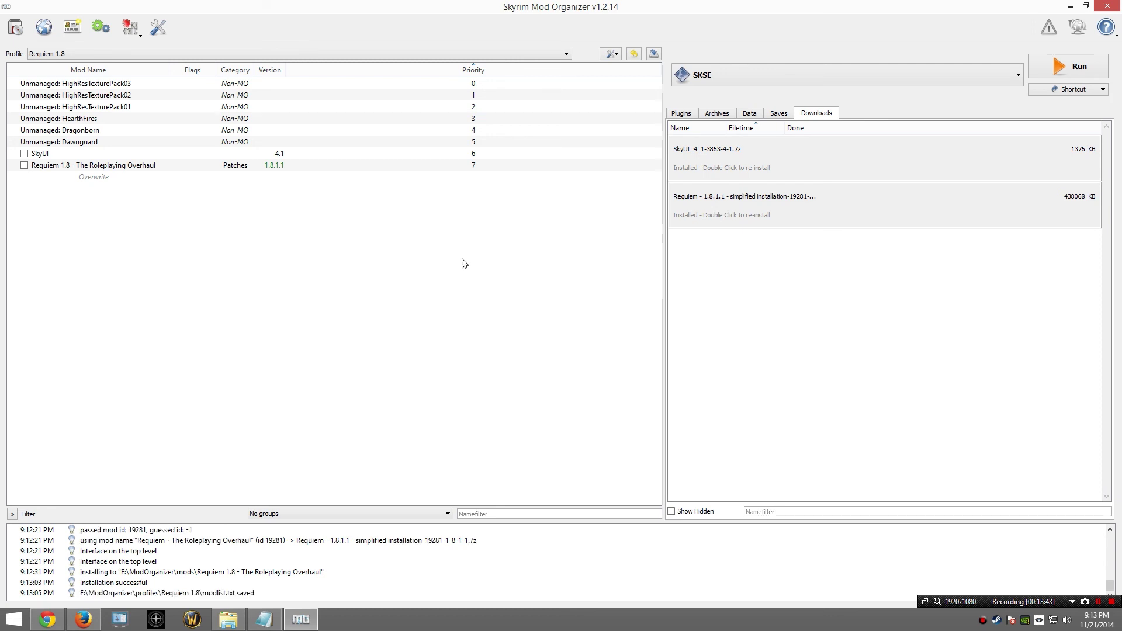
Step: On the Plugins tab, tick SkyUI and Requiem so SkyUI.esp and Requiem.esp load
click(678, 113)
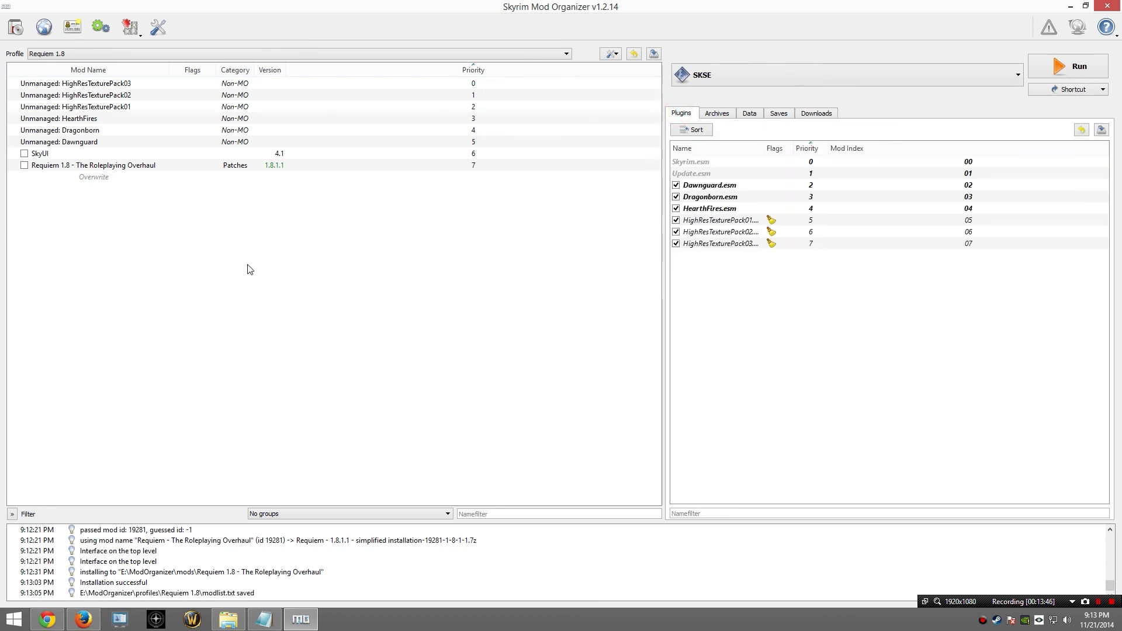
click(17, 155)
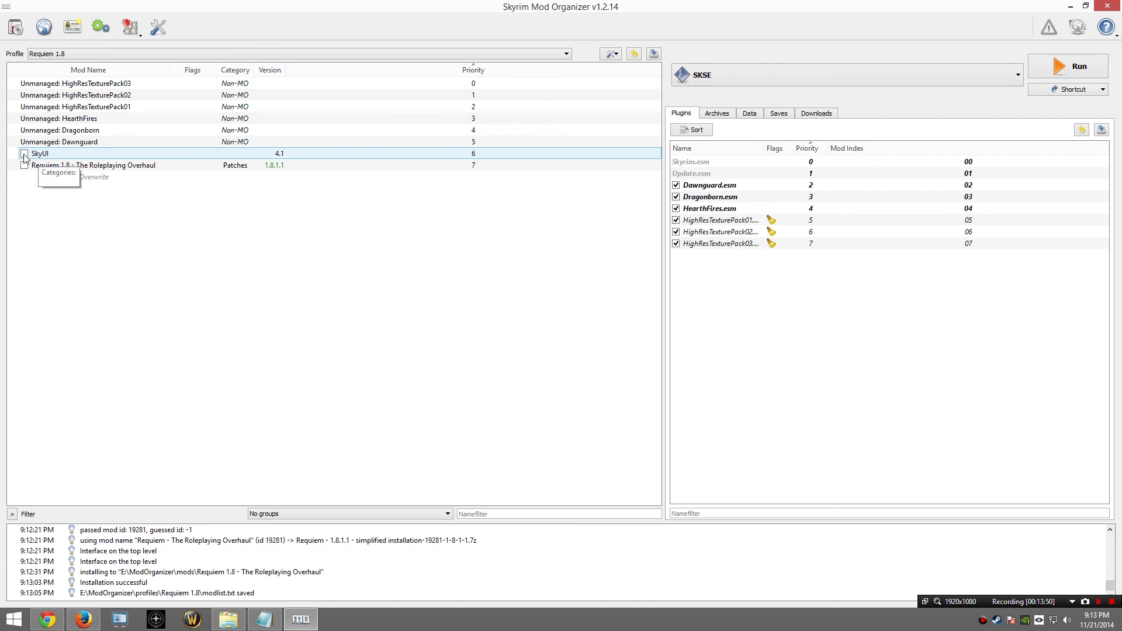
click(24, 154)
click(24, 165)
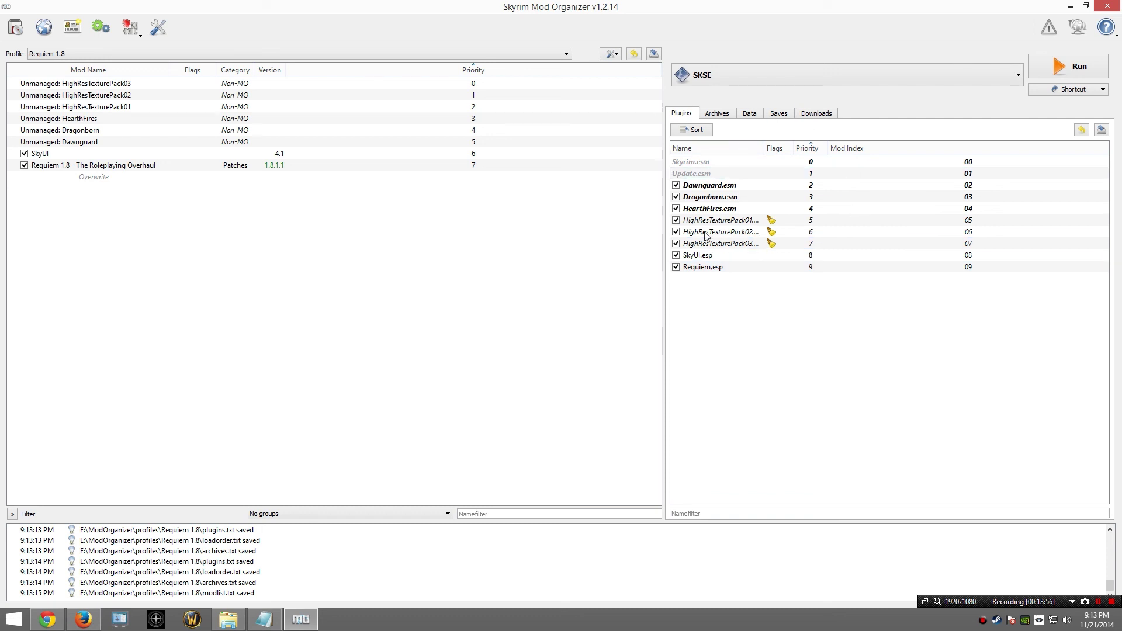
mouse_move(704, 275)
Step: Add a new executable titled 'Requiem SkyProc Patcher' in the Modify Executables dialog
click(728, 77)
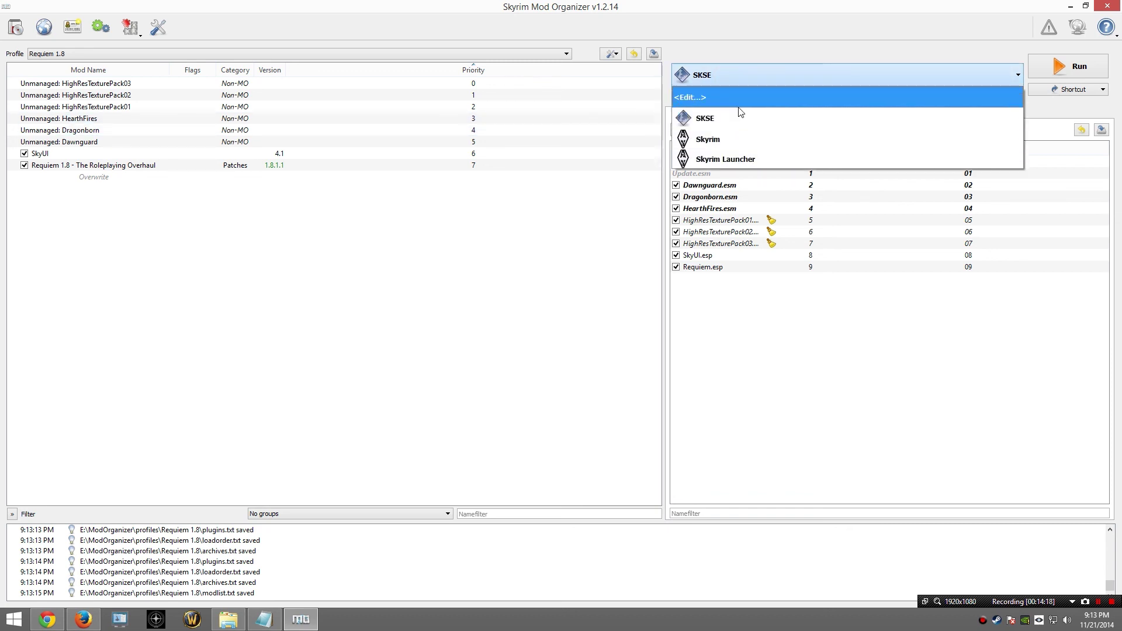
click(697, 97)
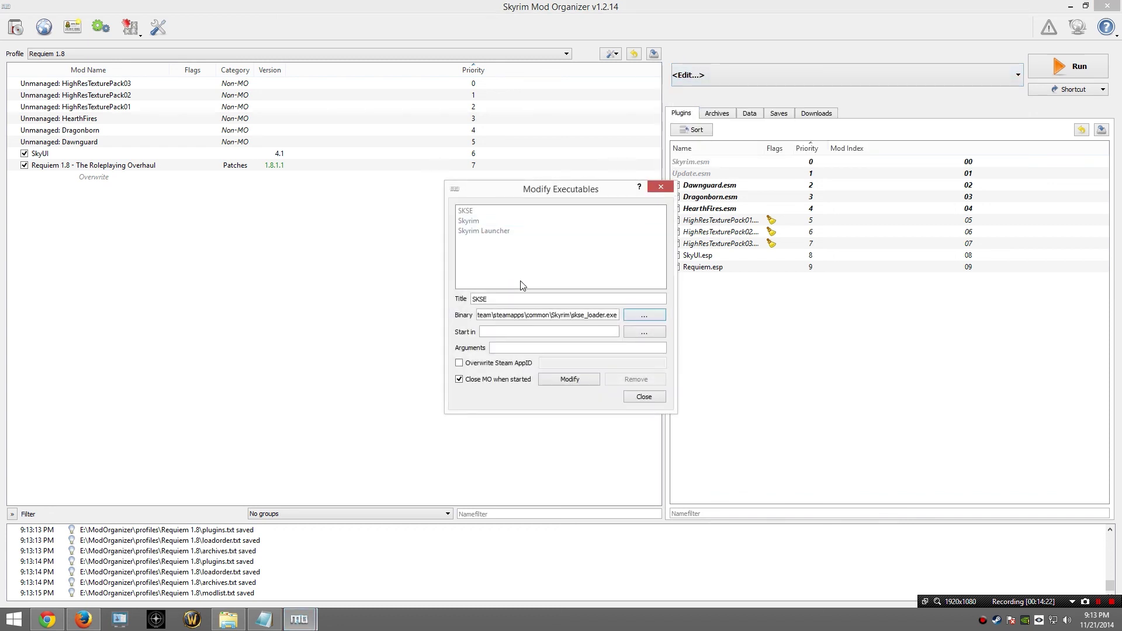
double_click(488, 299)
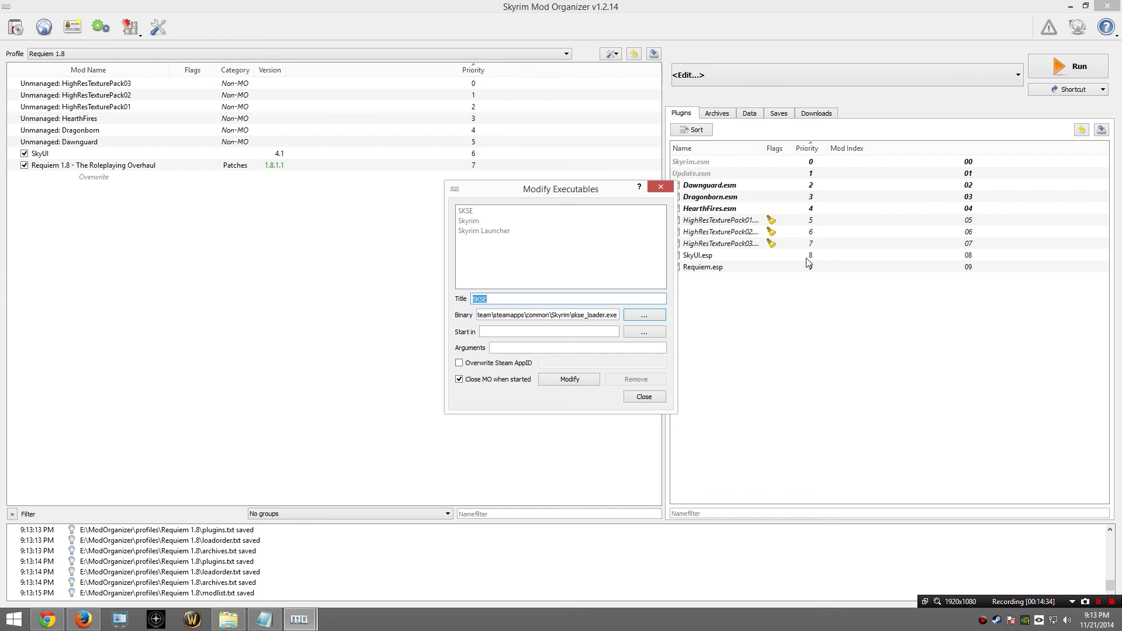
text(Requiem SkyProc Patche)
text(roc Patche)
key(Tab)
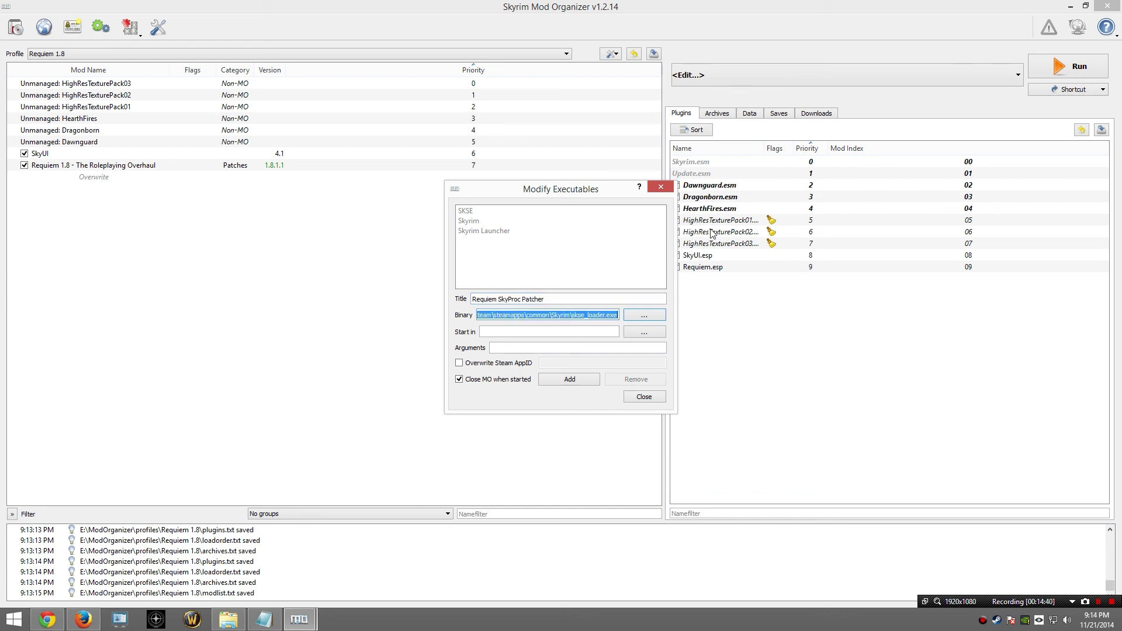
Step: Set the patcher's binary to javaw.exe from C:\Program Files (x86)\Java\jre7\bin
click(647, 318)
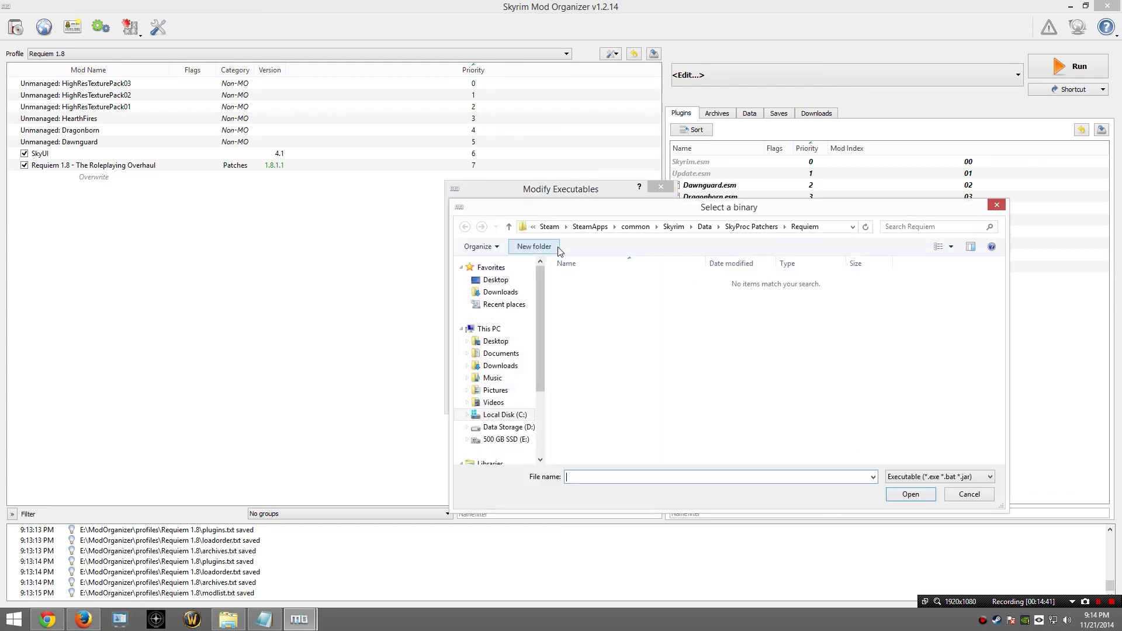
click(501, 416)
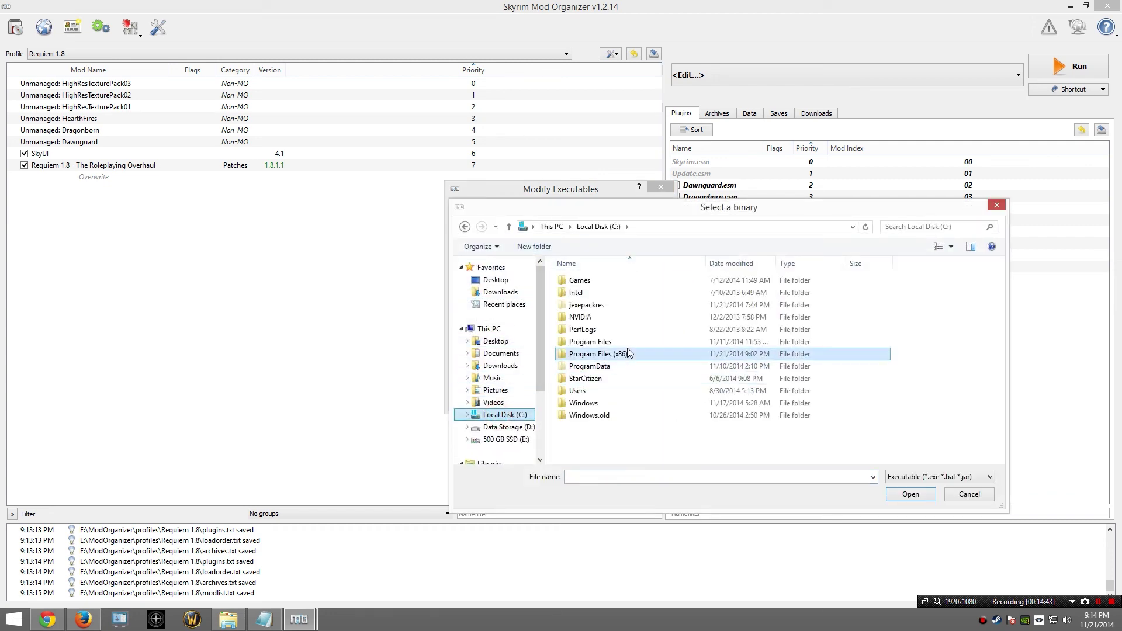
double_click(617, 354)
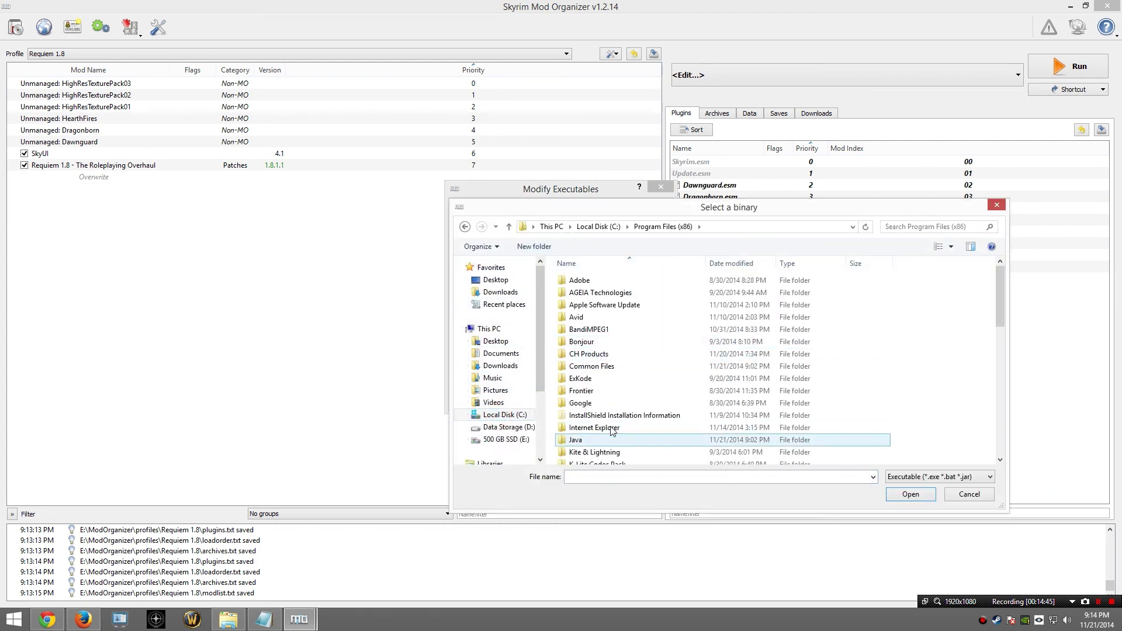
double_click(582, 439)
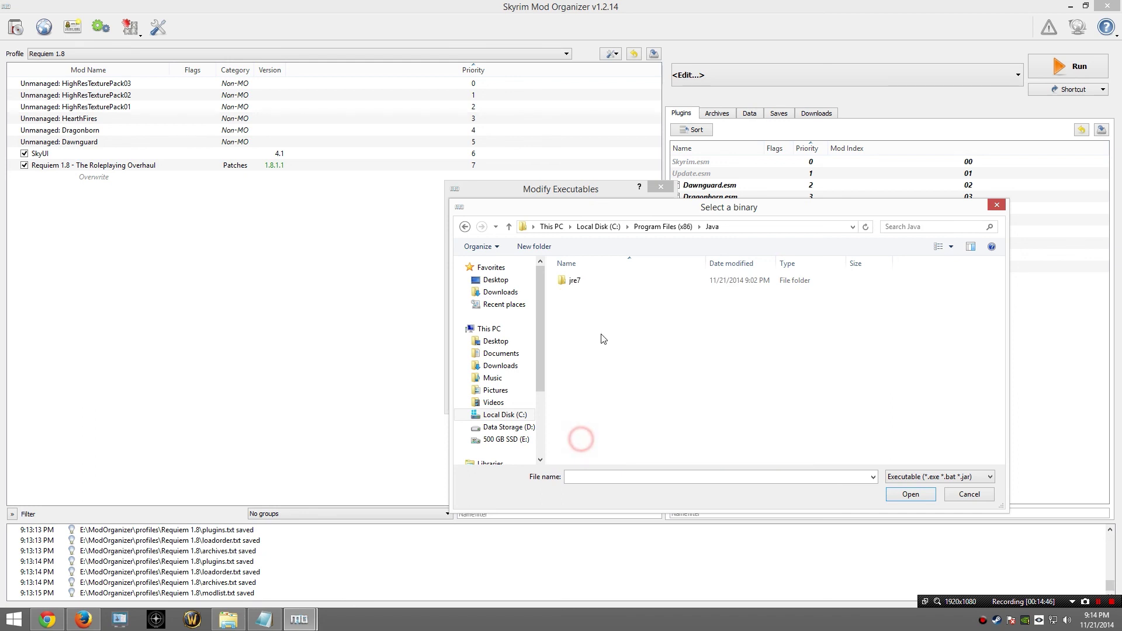
double_click(582, 282)
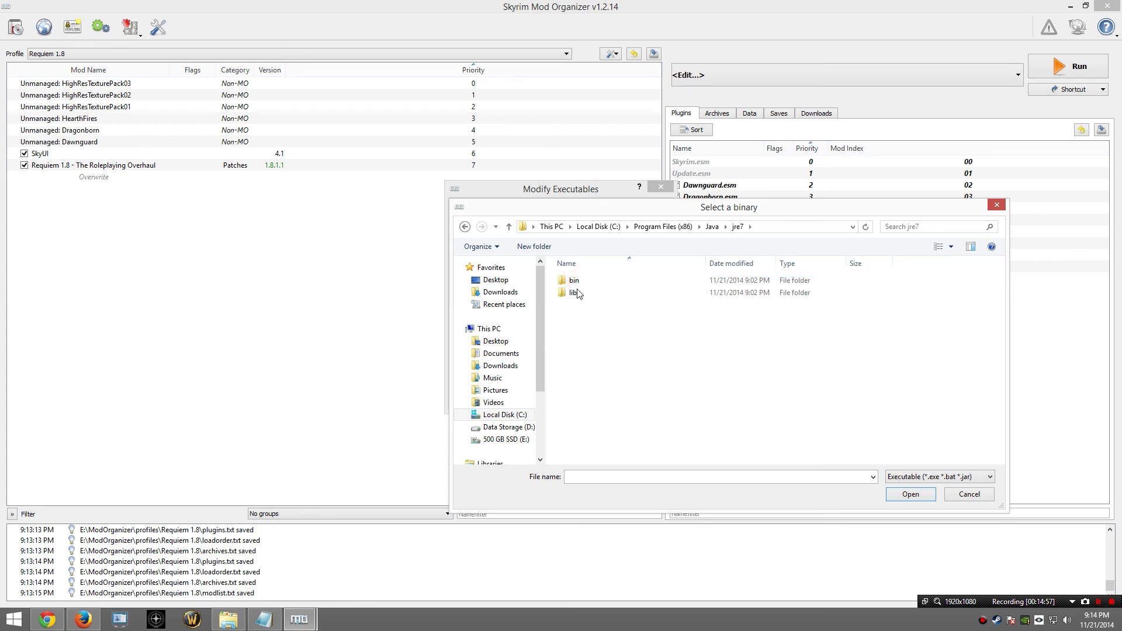
double_click(577, 280)
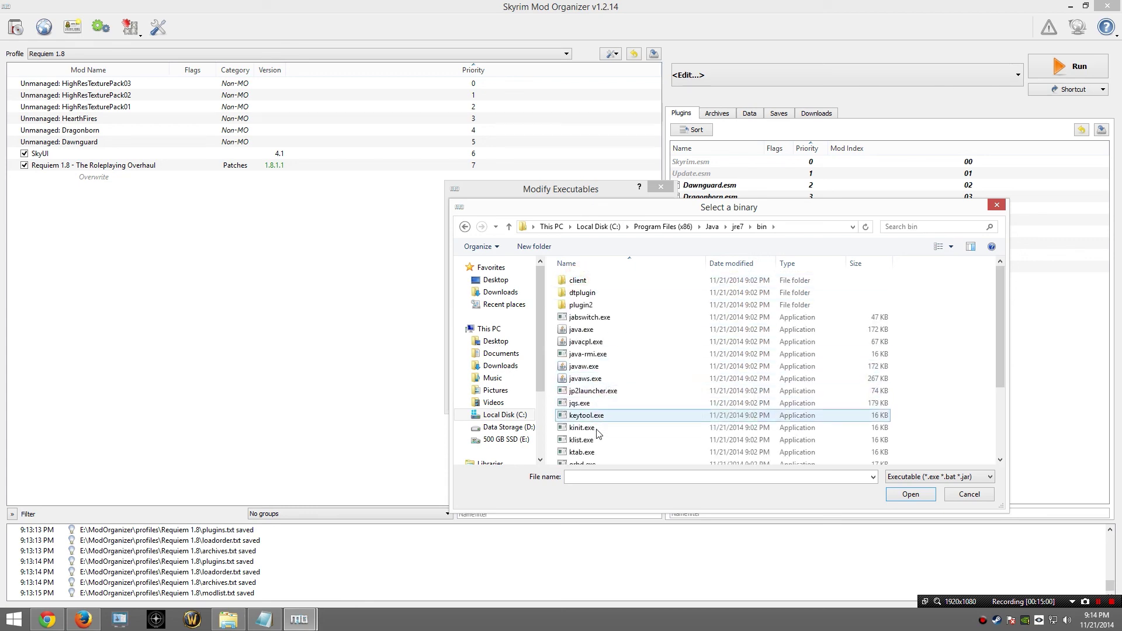
click(596, 367)
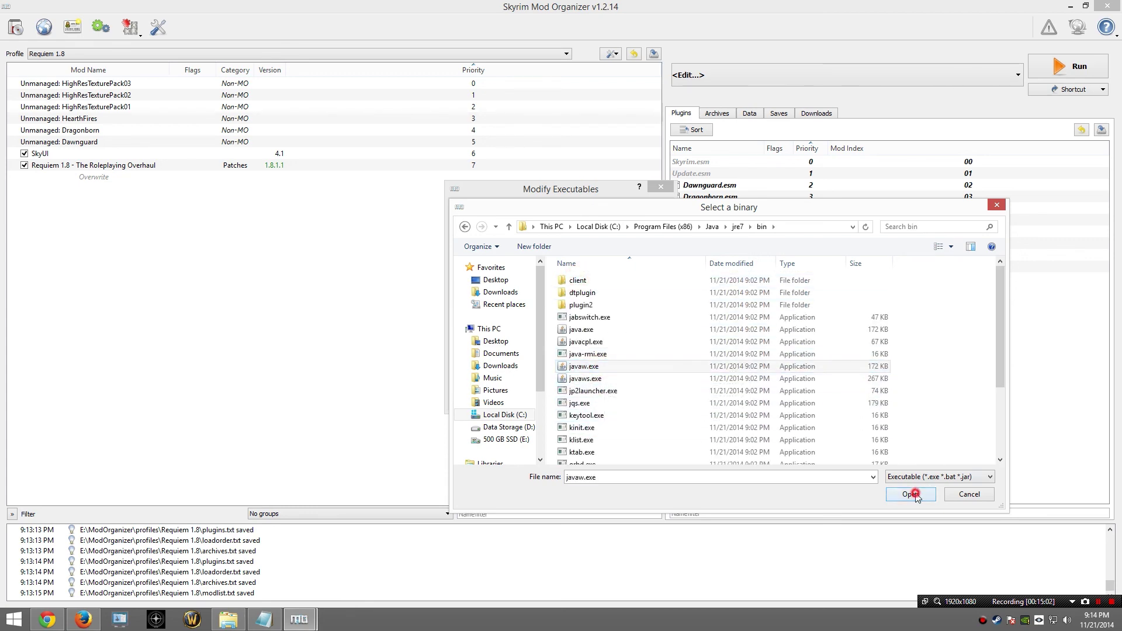
click(919, 494)
click(533, 333)
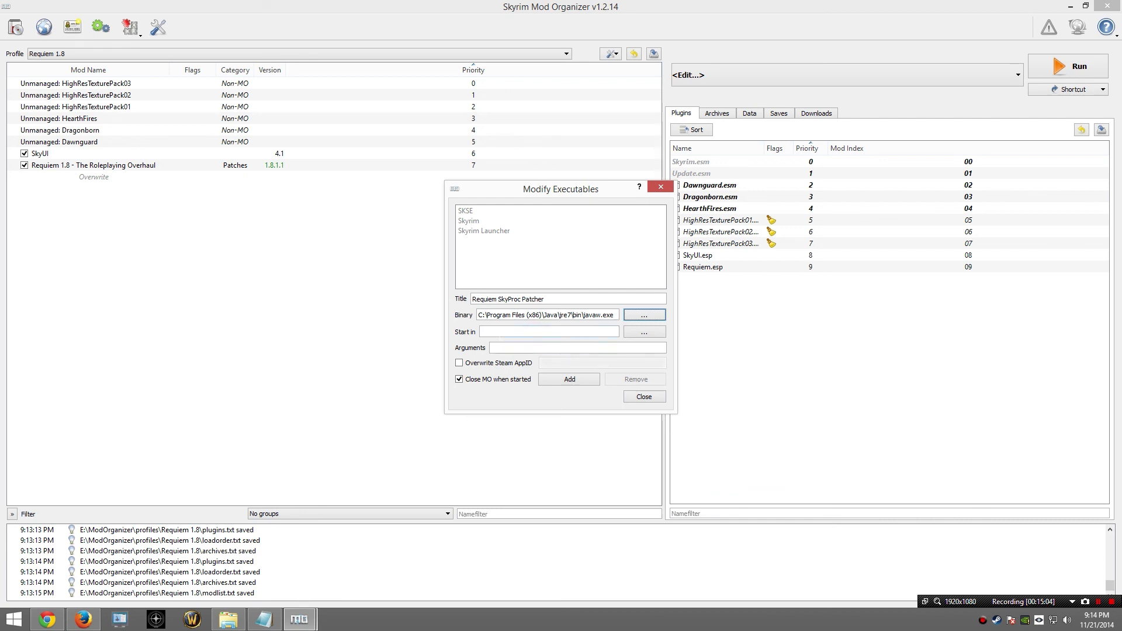
click(496, 330)
Step: In the start-folder chooser, browse to C:\Program Files (x86)\Steam\SteamApps
click(645, 331)
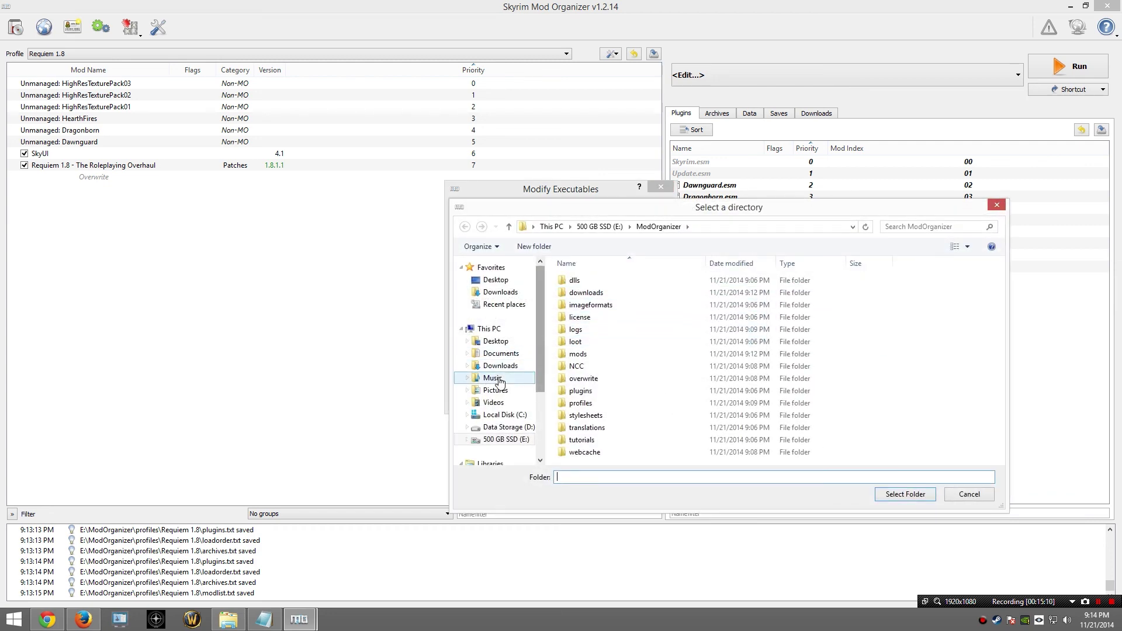
click(507, 415)
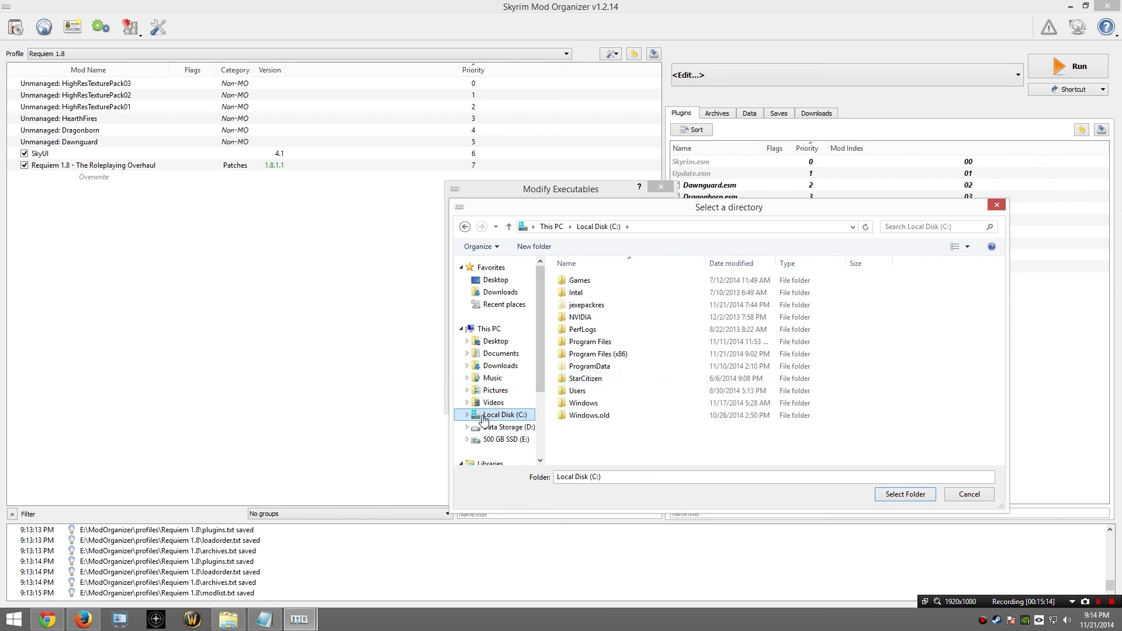
double_click(587, 354)
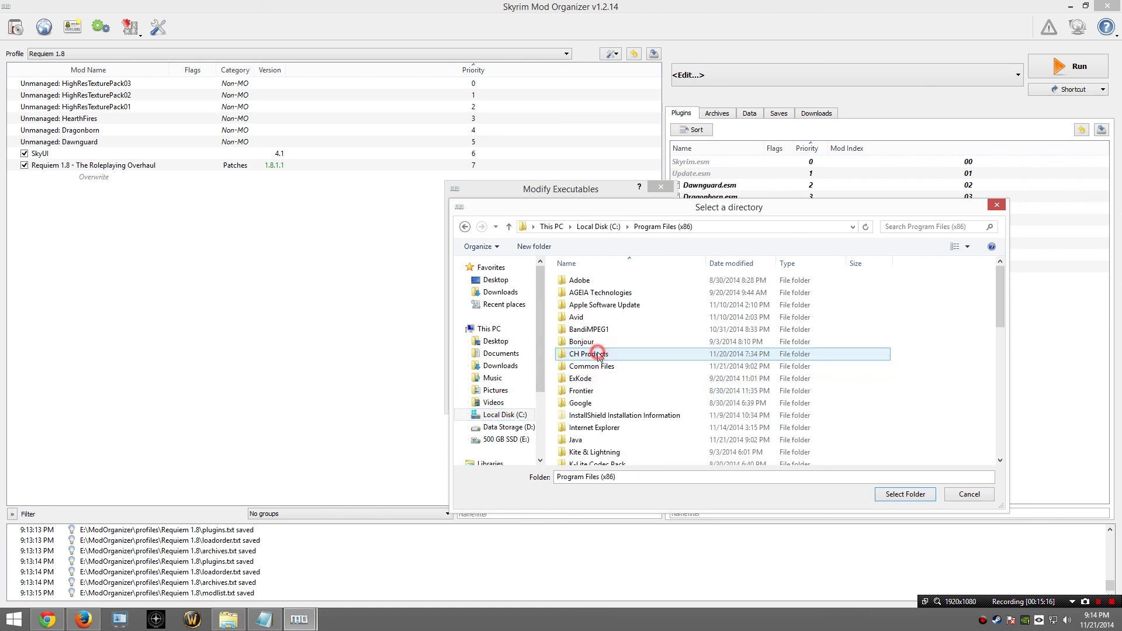
scroll(619, 391, down, 5)
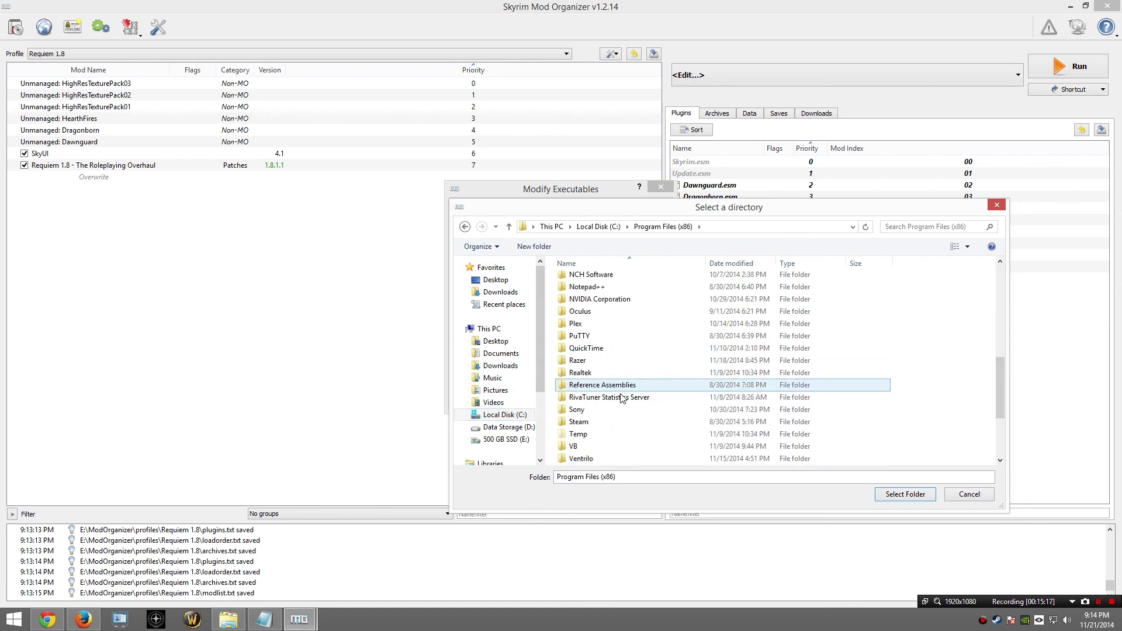
double_click(579, 422)
scroll(594, 399, down, 3)
double_click(588, 422)
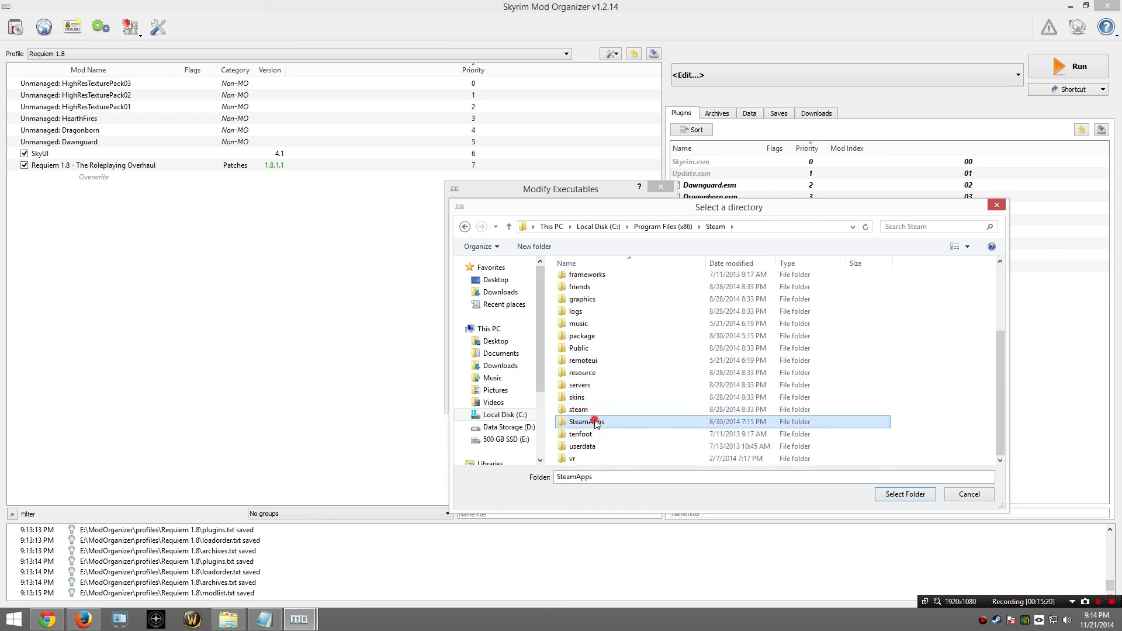
Step: Continue into common\Skyrim\Data\SkyProc Patchers\Requiem
click(577, 282)
double_click(577, 281)
click(581, 305)
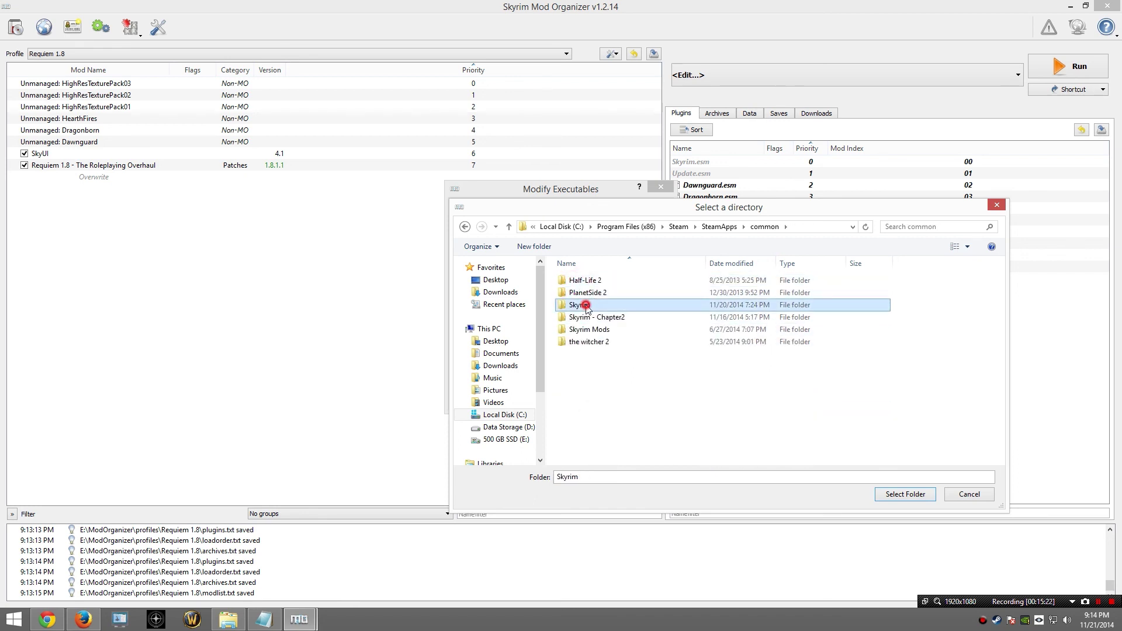
double_click(581, 304)
click(585, 281)
double_click(586, 282)
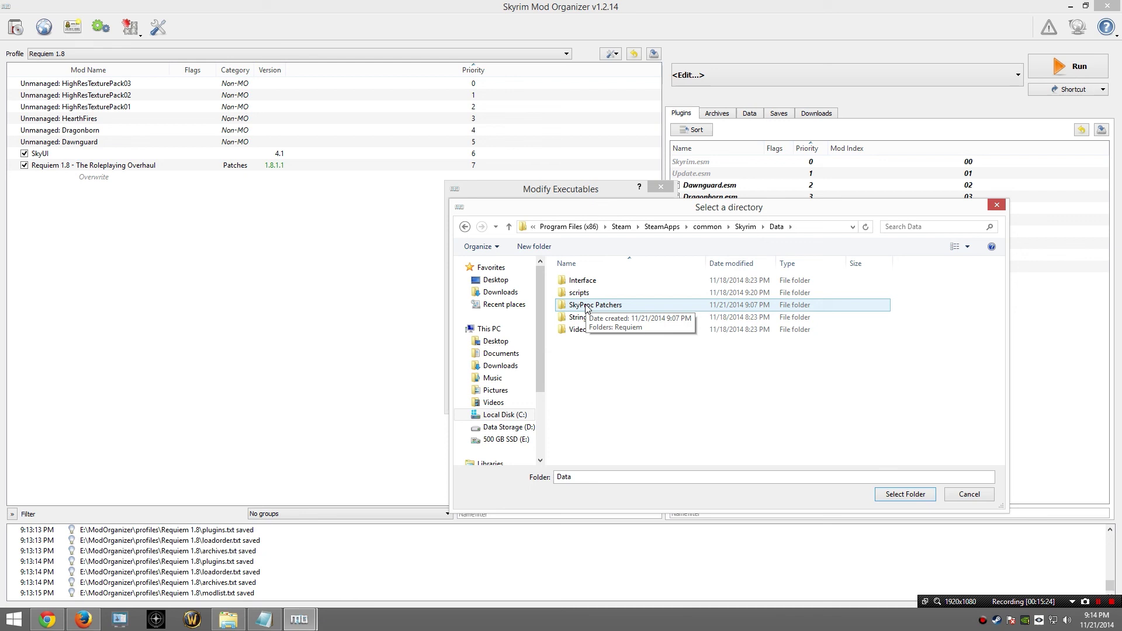
double_click(589, 304)
click(583, 281)
double_click(583, 282)
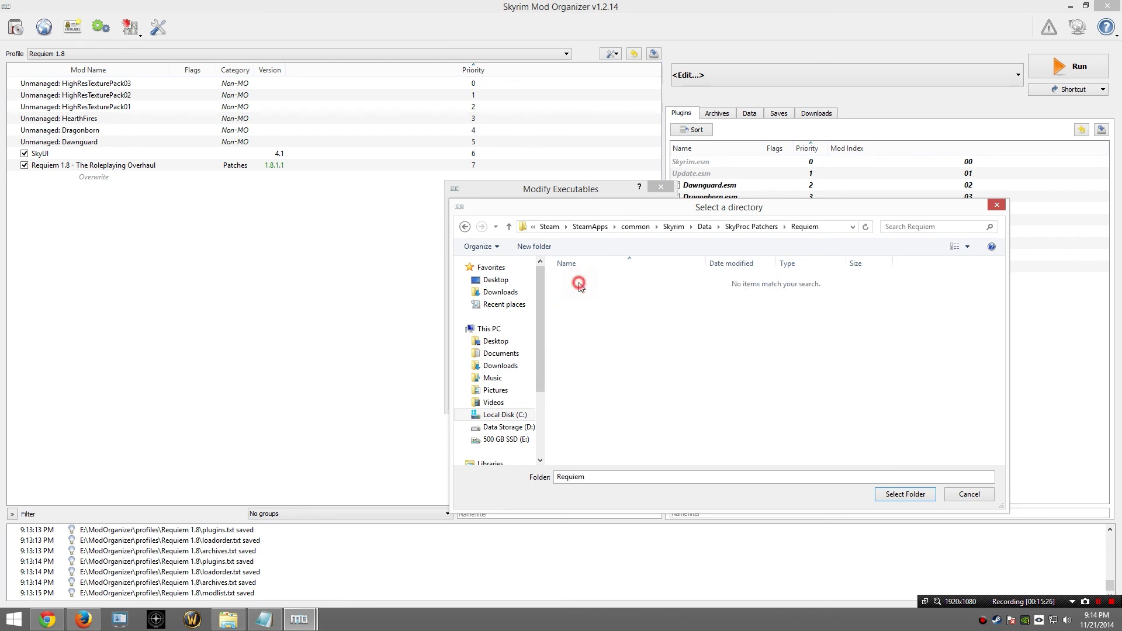
Step: Use Skyrim's Data\SkyProc Patchers\Requiem as the patcher's start folder
click(906, 495)
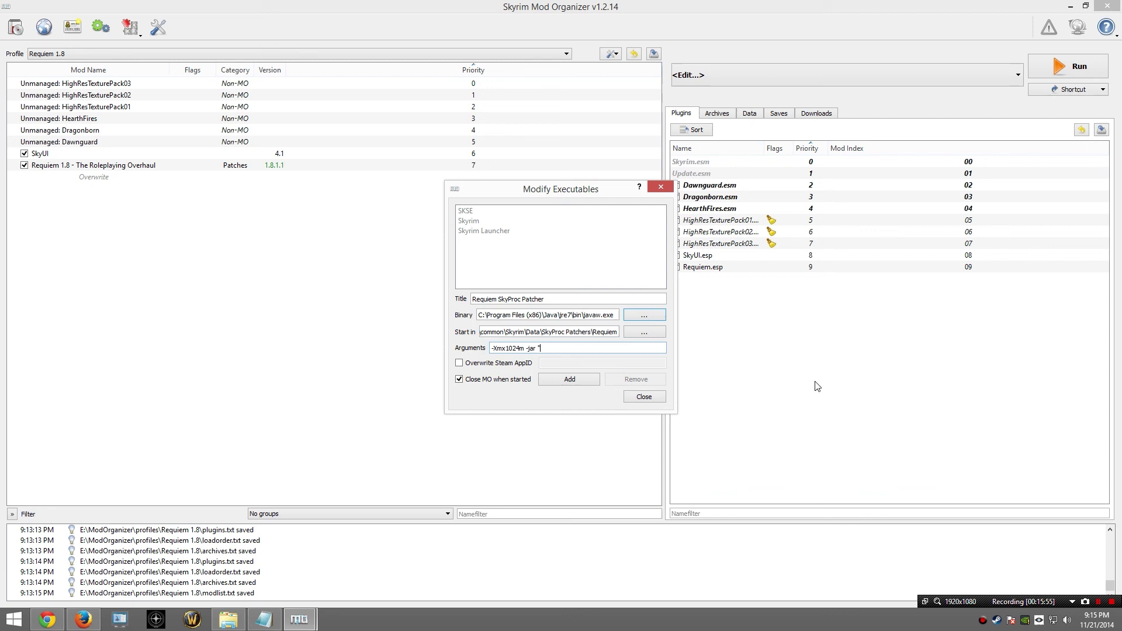
Step: Browse File Explorer to E:\ModOrganizer\mods\Requiem 1.8 - The Roleplaying Overhaul\SkyProc Patchers\Requiem and select its path
click(228, 620)
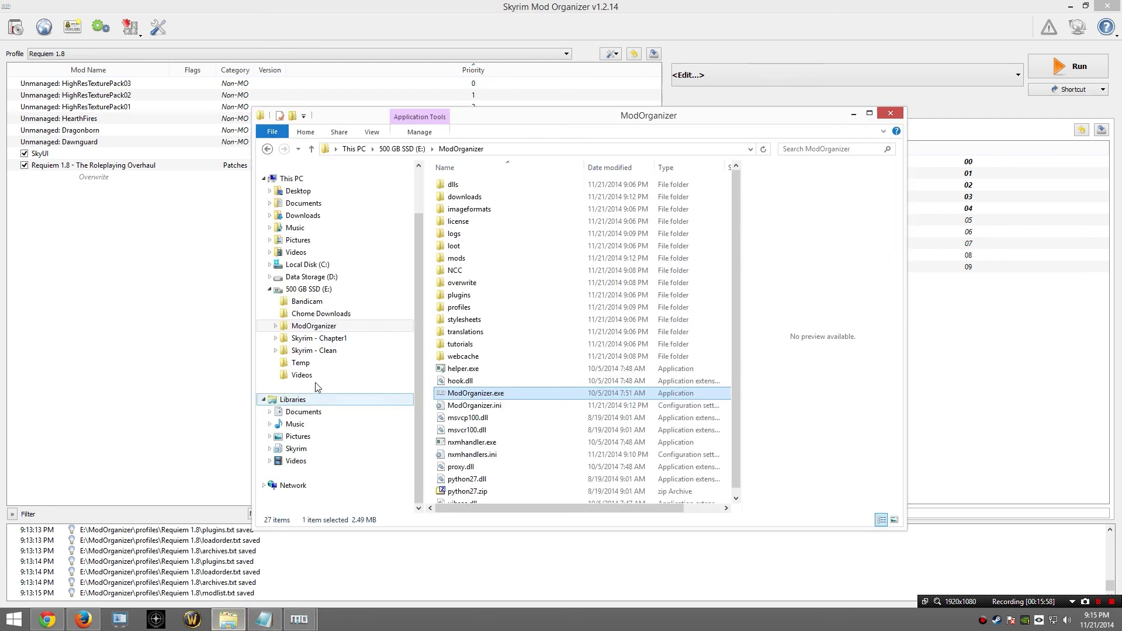
click(306, 289)
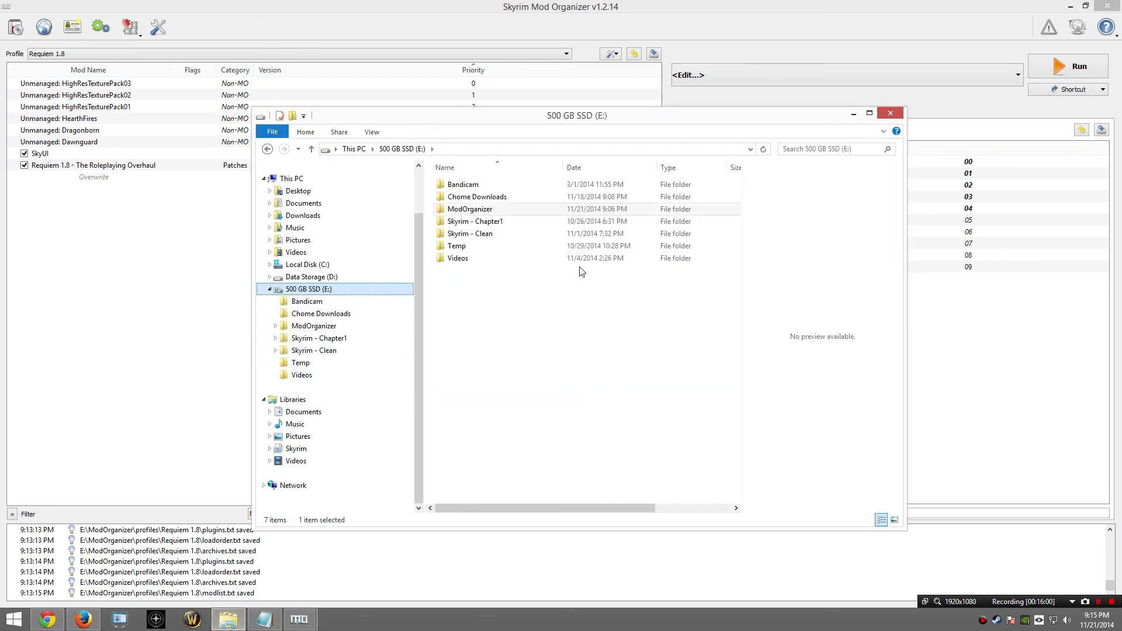
double_click(474, 211)
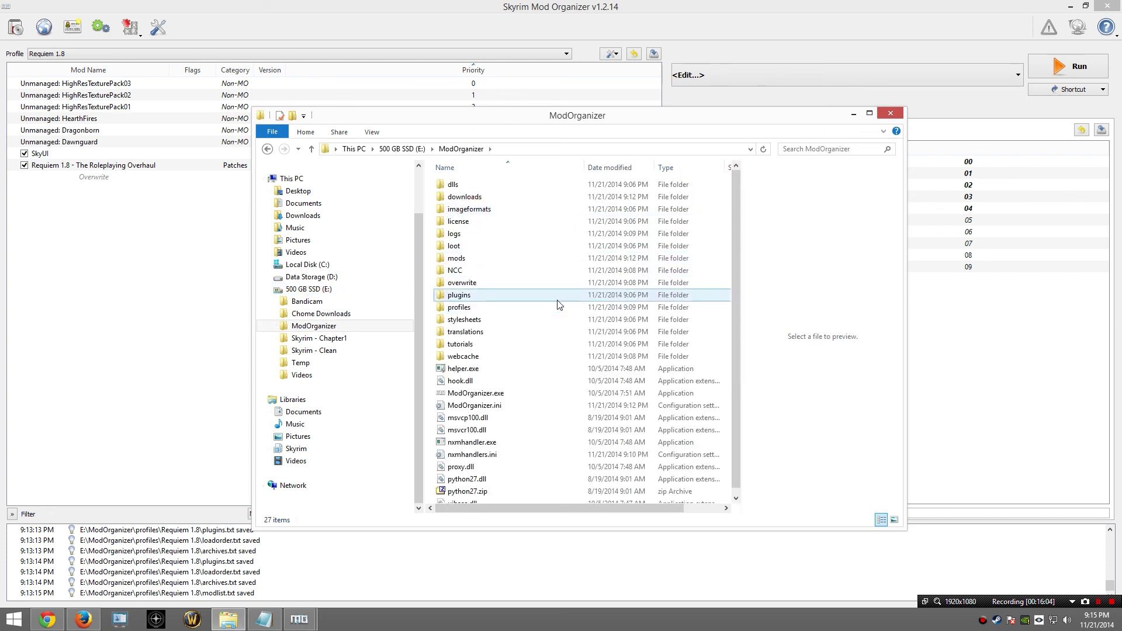
double_click(468, 259)
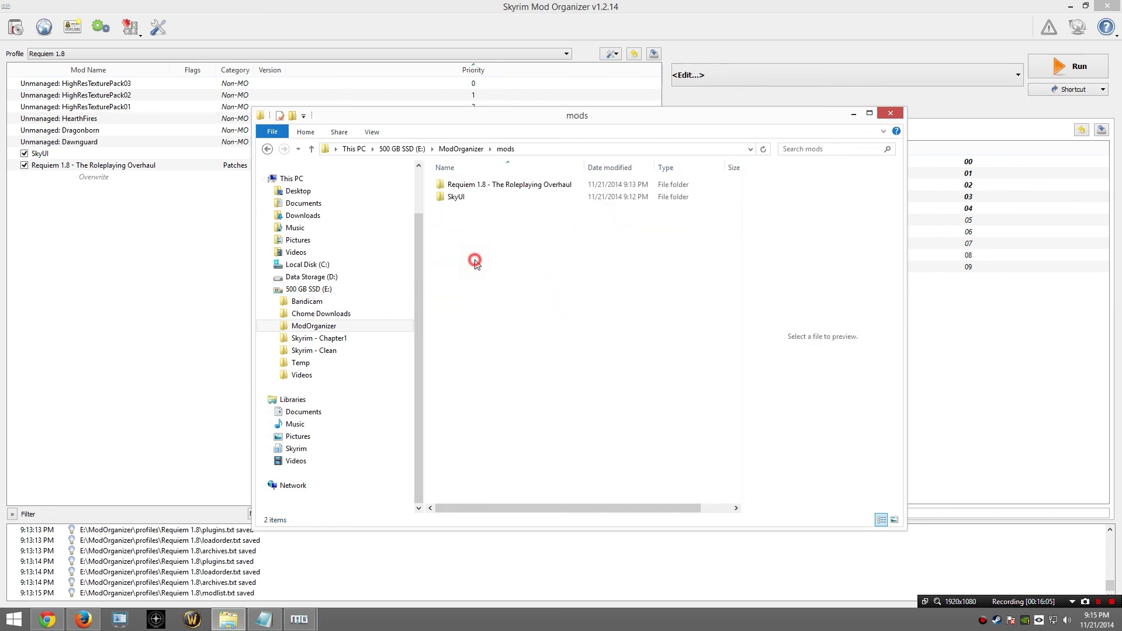
double_click(480, 188)
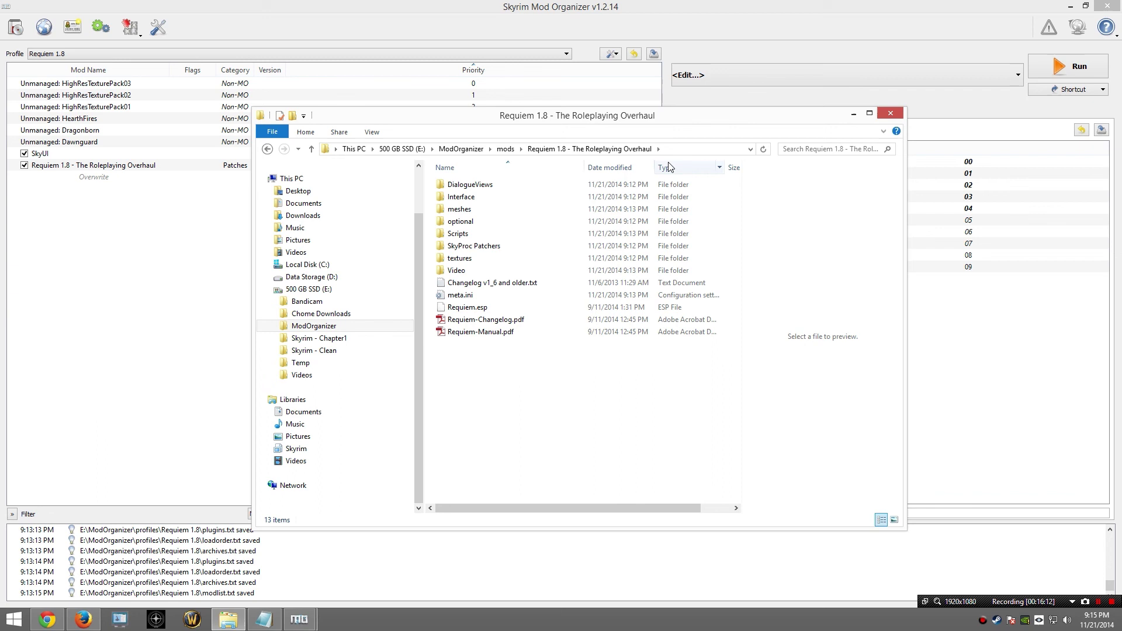
double_click(498, 245)
double_click(483, 192)
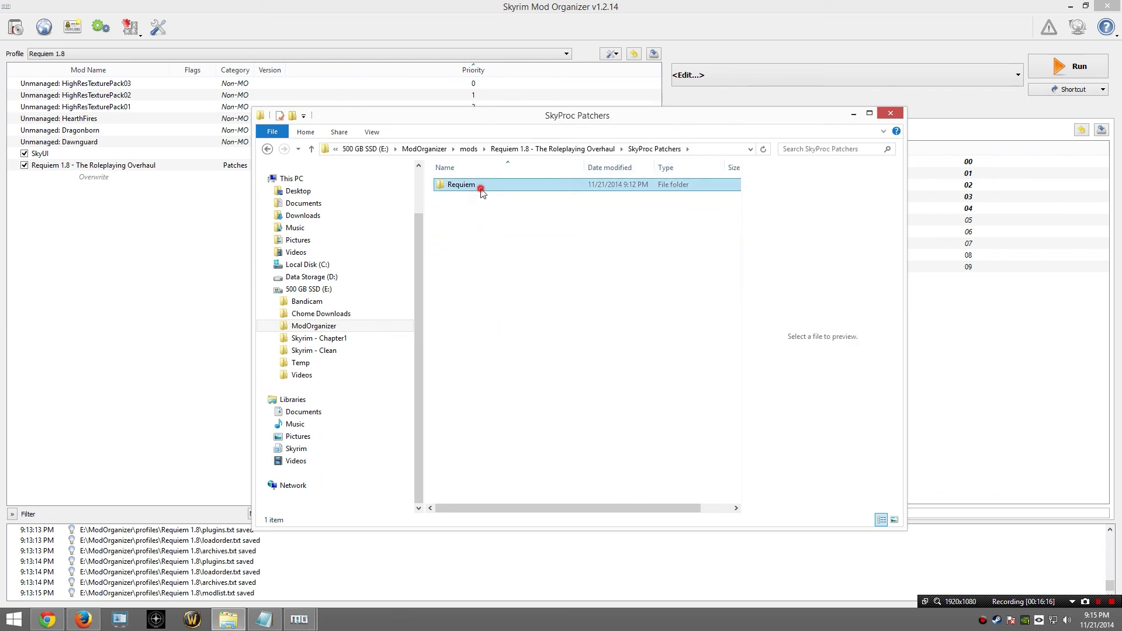
click(685, 152)
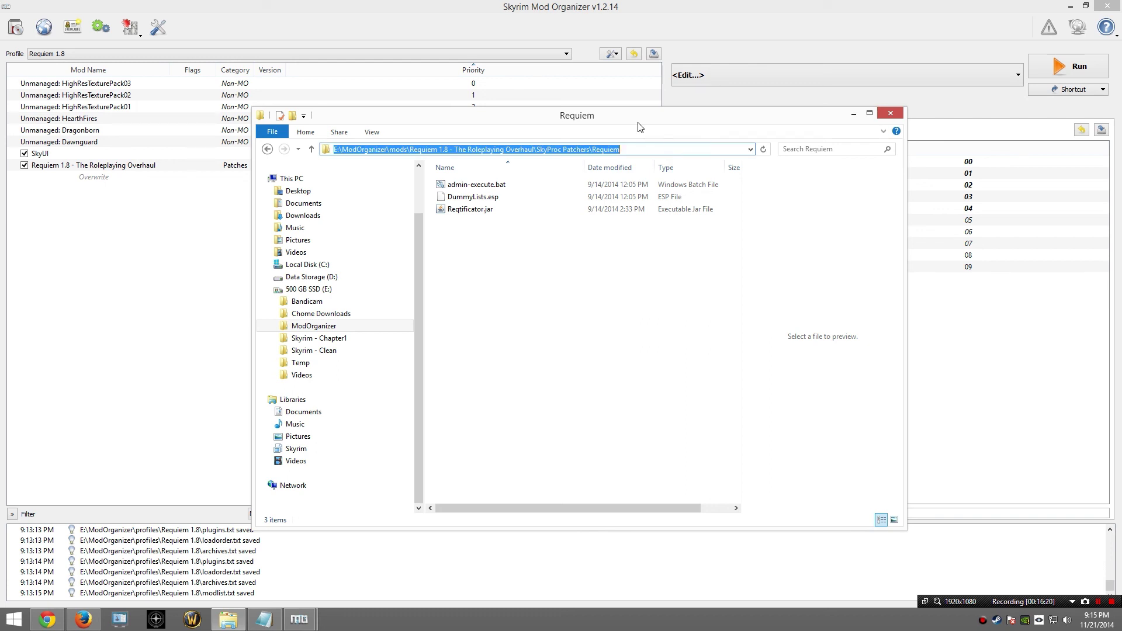
drag(588, 117, 515, 235)
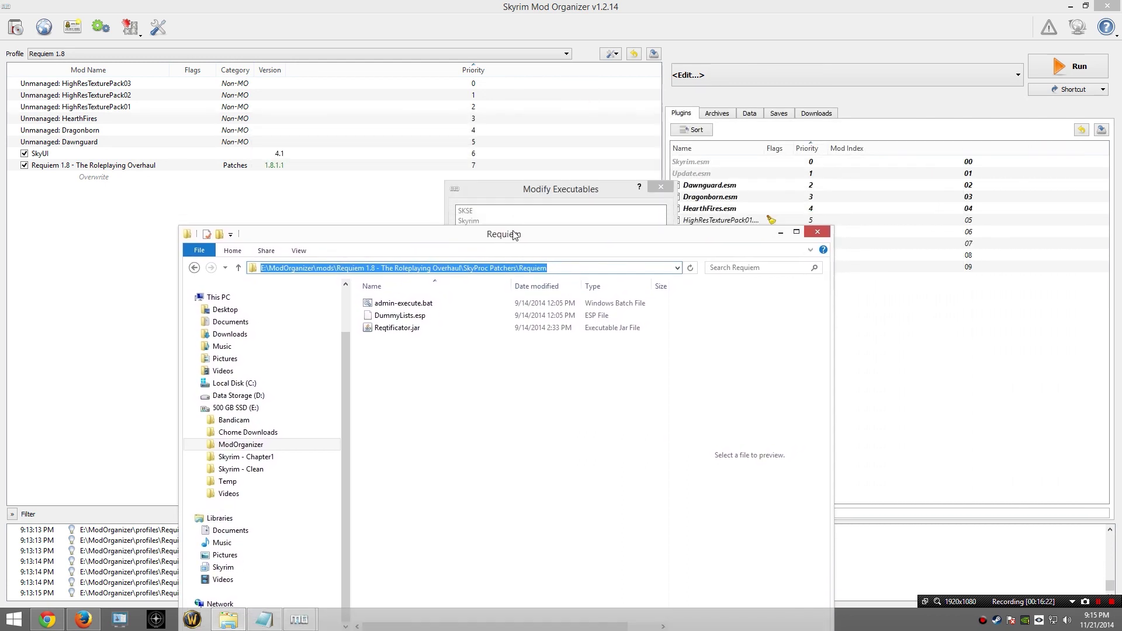
Step: Paste the Requiem folder path, followed by a backslash, into the patcher's arguments
click(528, 190)
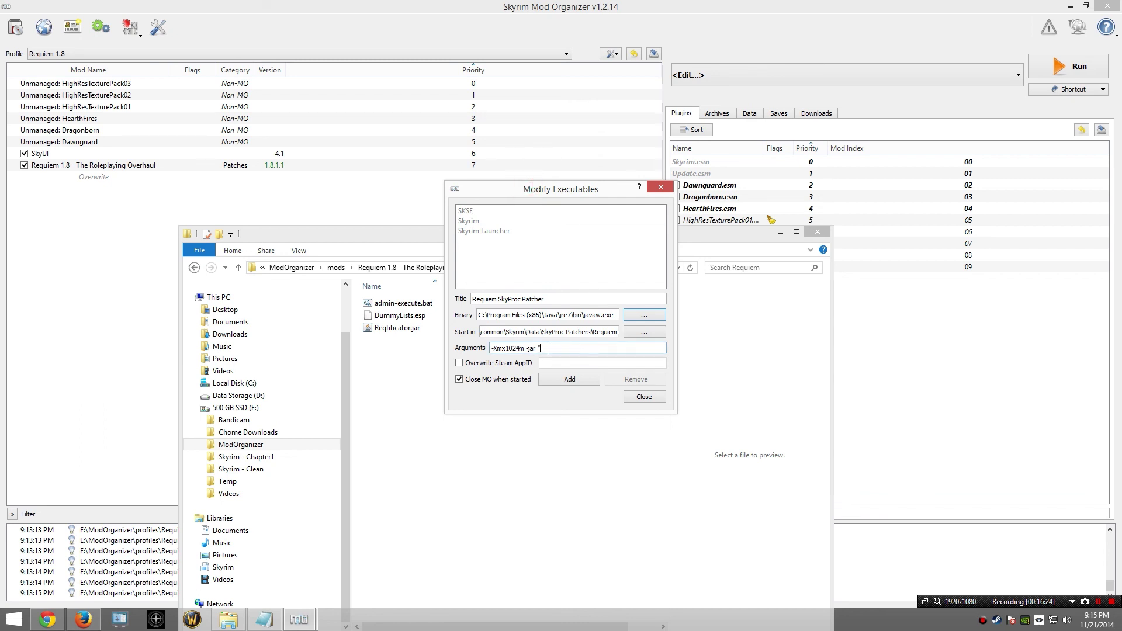
right_click(546, 348)
click(591, 416)
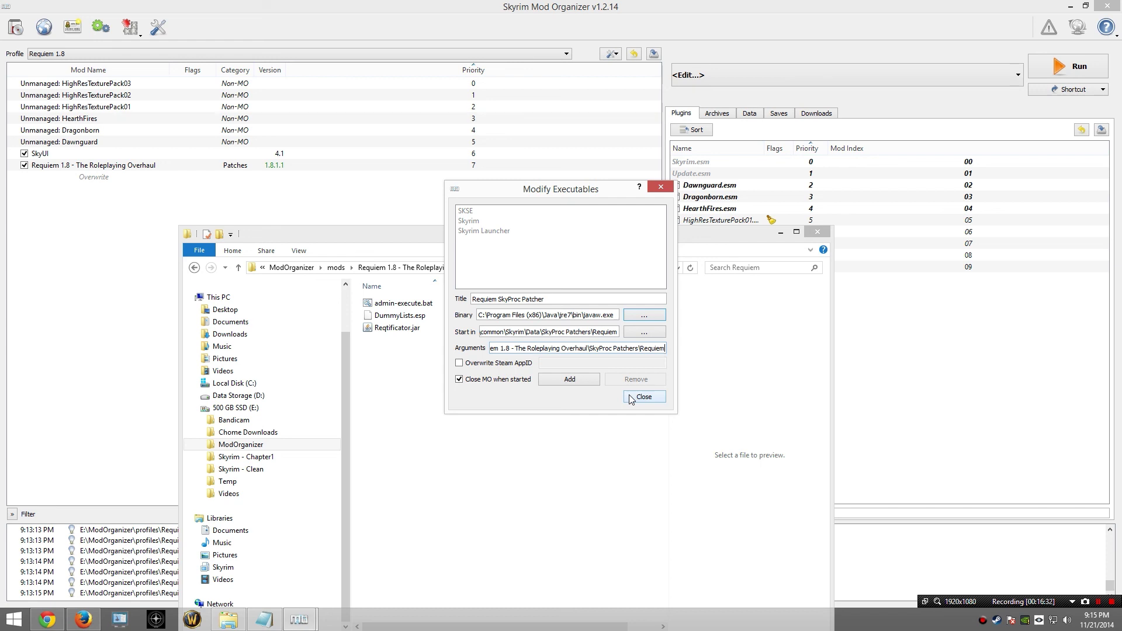
text(\)
Step: Append the Reqtificator name plus .jar" to the arguments
click(413, 242)
drag(414, 242, 426, 394)
click(552, 175)
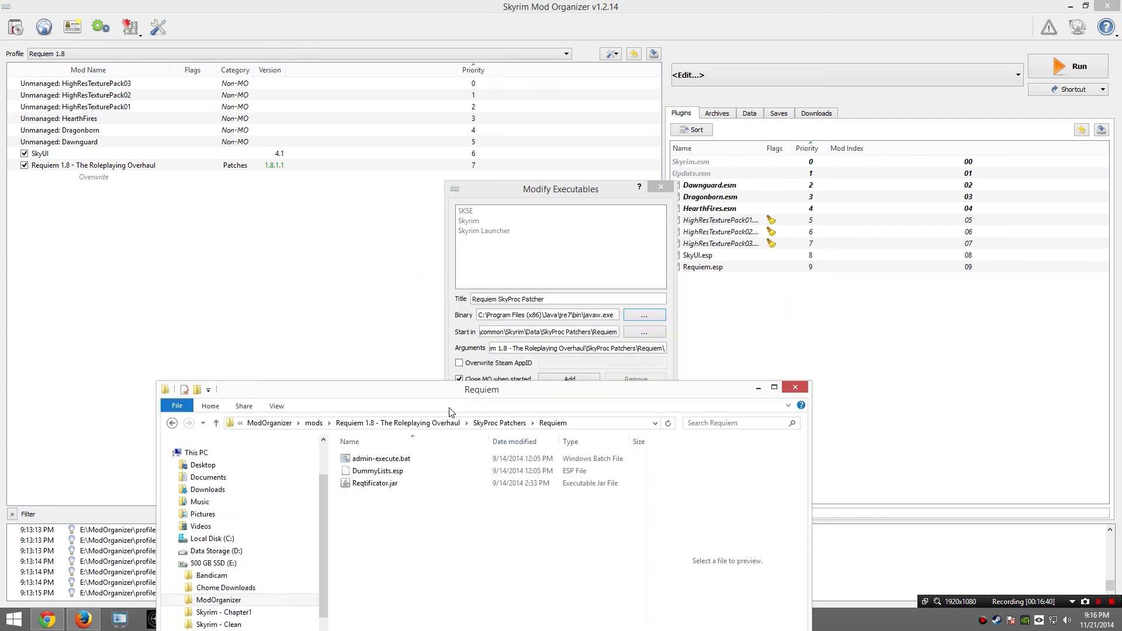
click(372, 488)
click(384, 490)
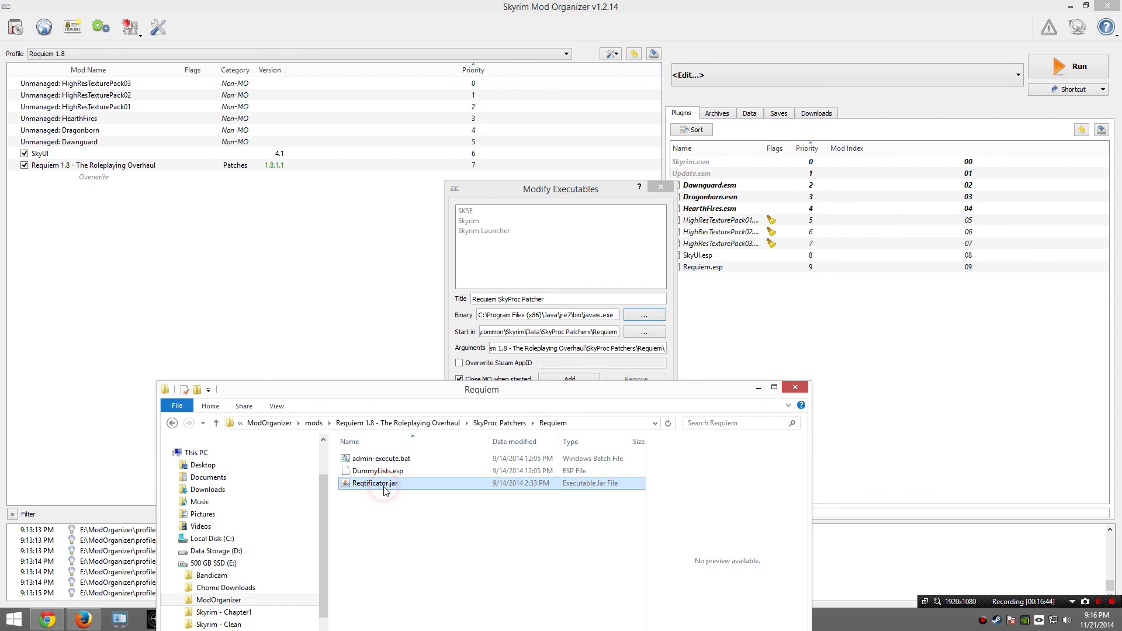
key(ctrl+c)
click(649, 348)
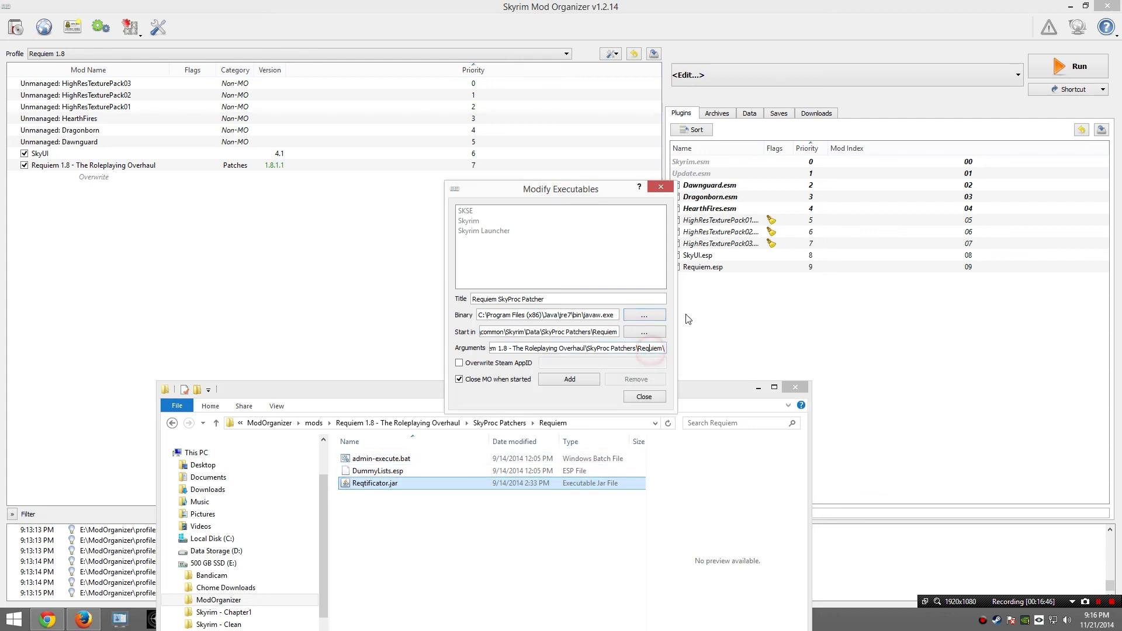
key(ctrl+v)
text(.jar")
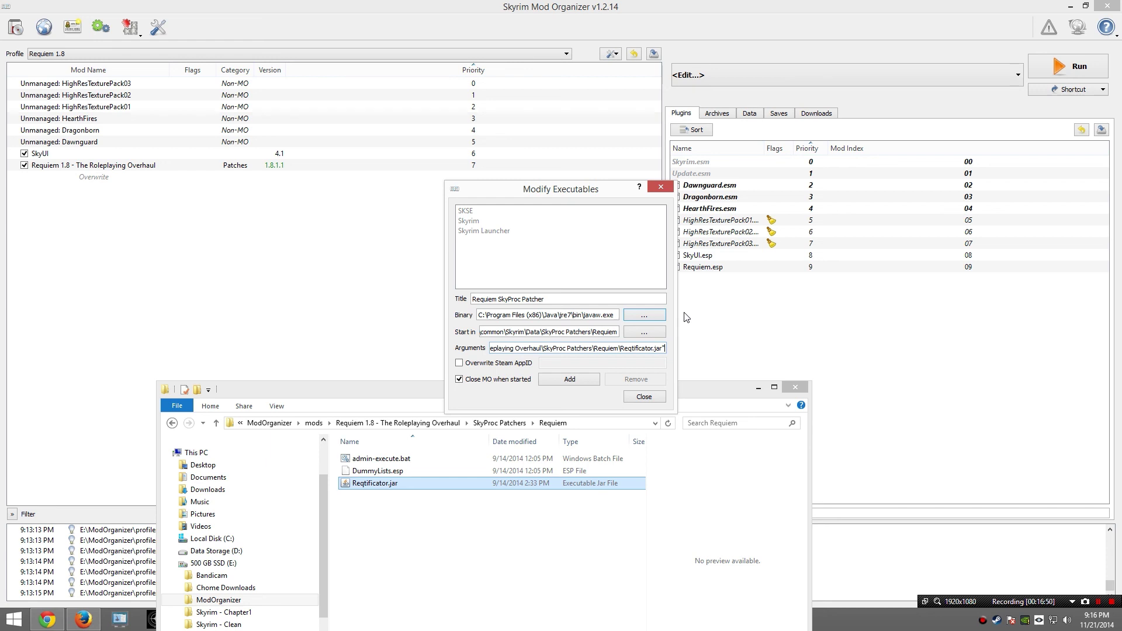
Step: Keep Mod Organizer open on launch, add Requiem SkyProc Patcher, and close the executables list
click(459, 379)
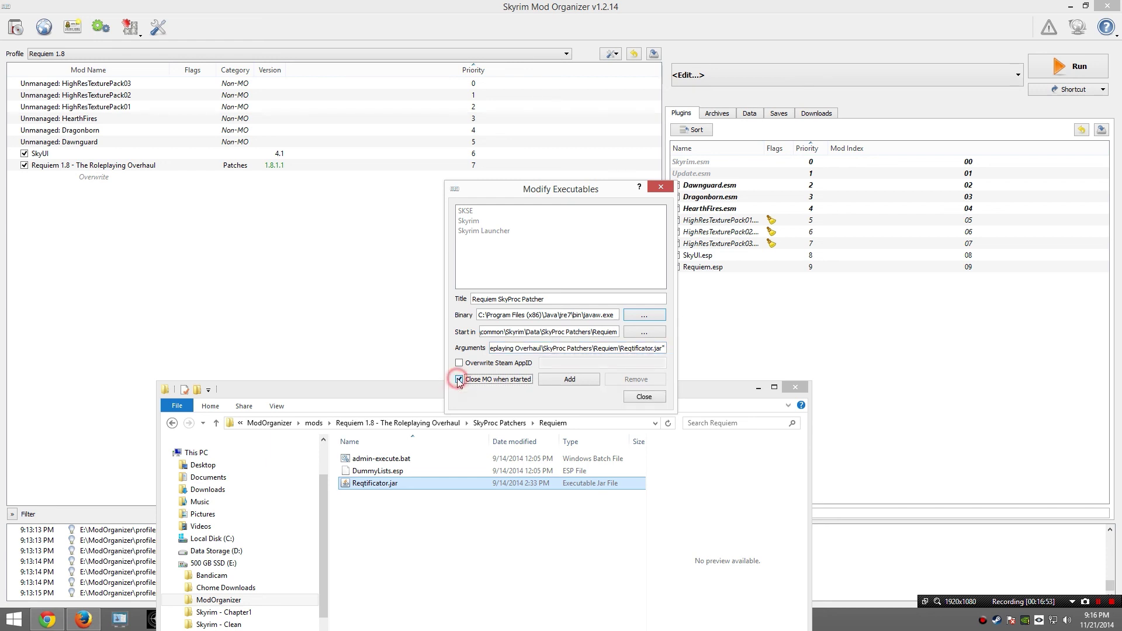
click(562, 381)
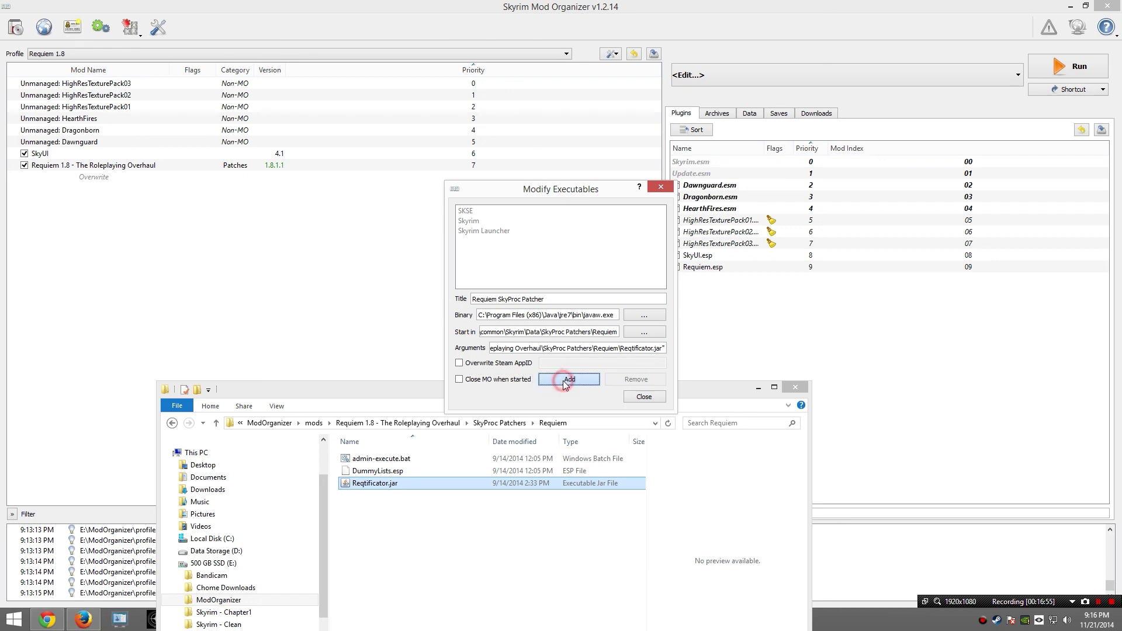
click(644, 397)
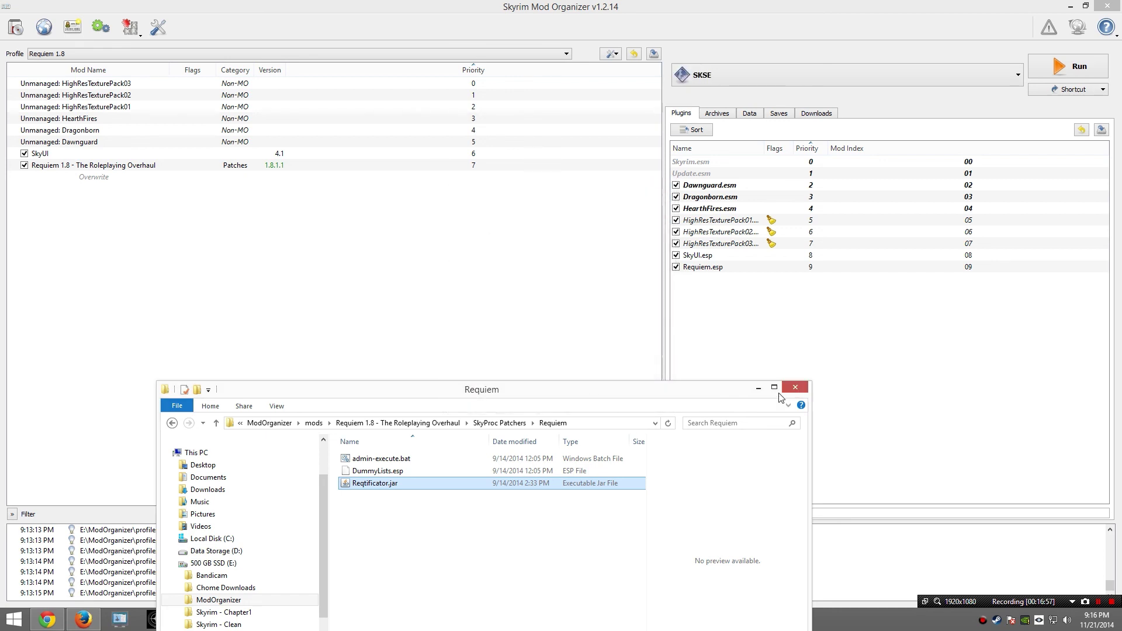
Step: Close the Requiem Explorer window and quit Mod Organizer with SKSE still selected
click(794, 388)
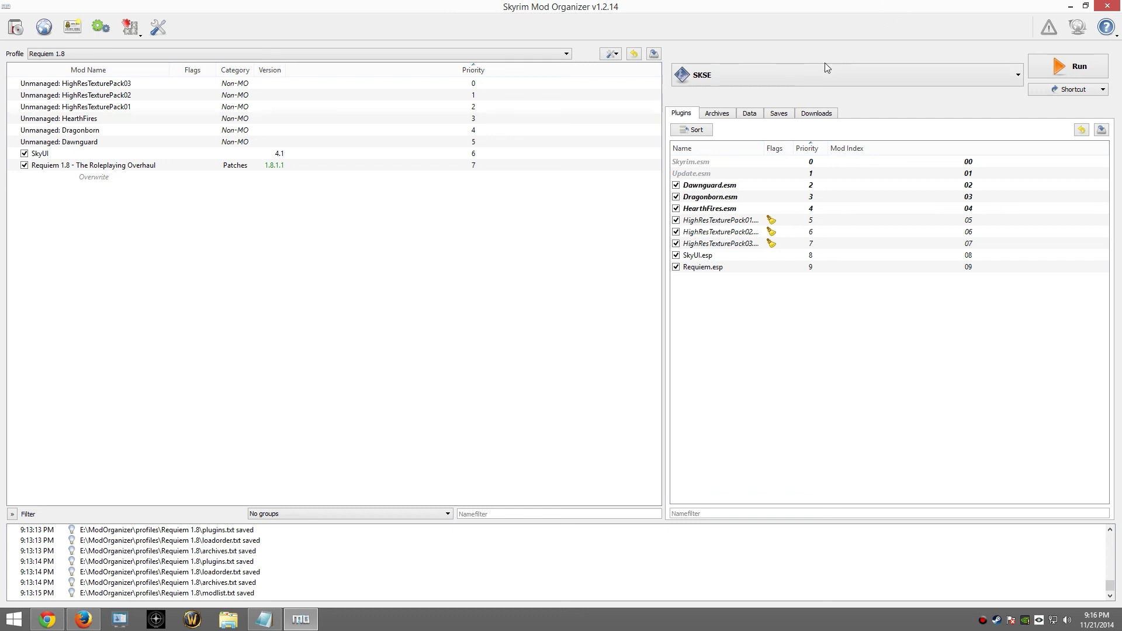
click(798, 69)
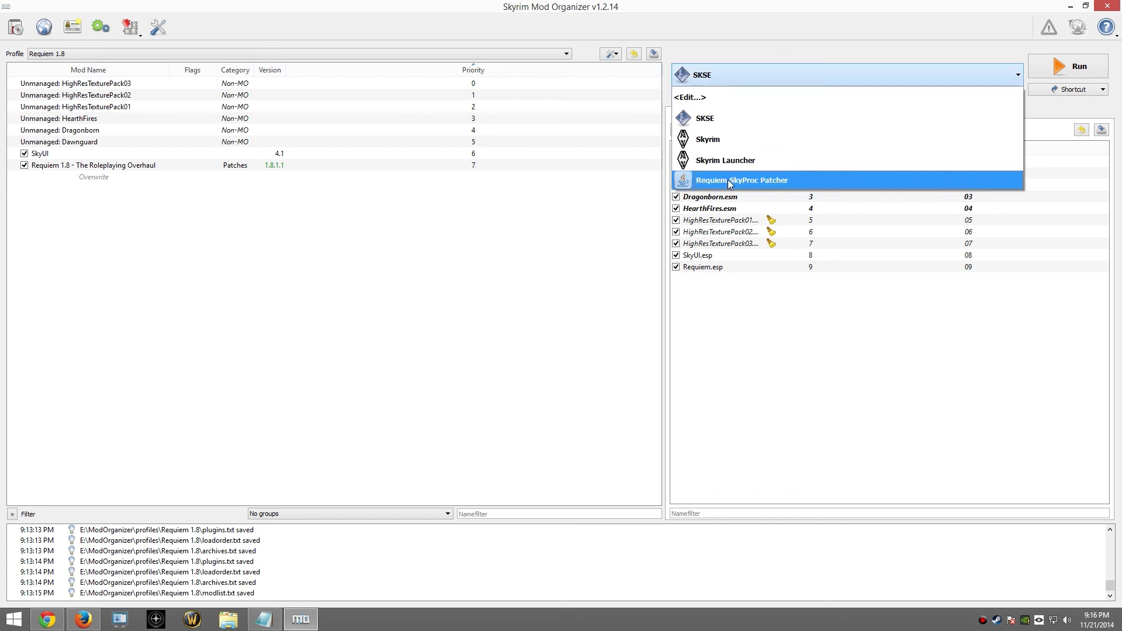
click(958, 75)
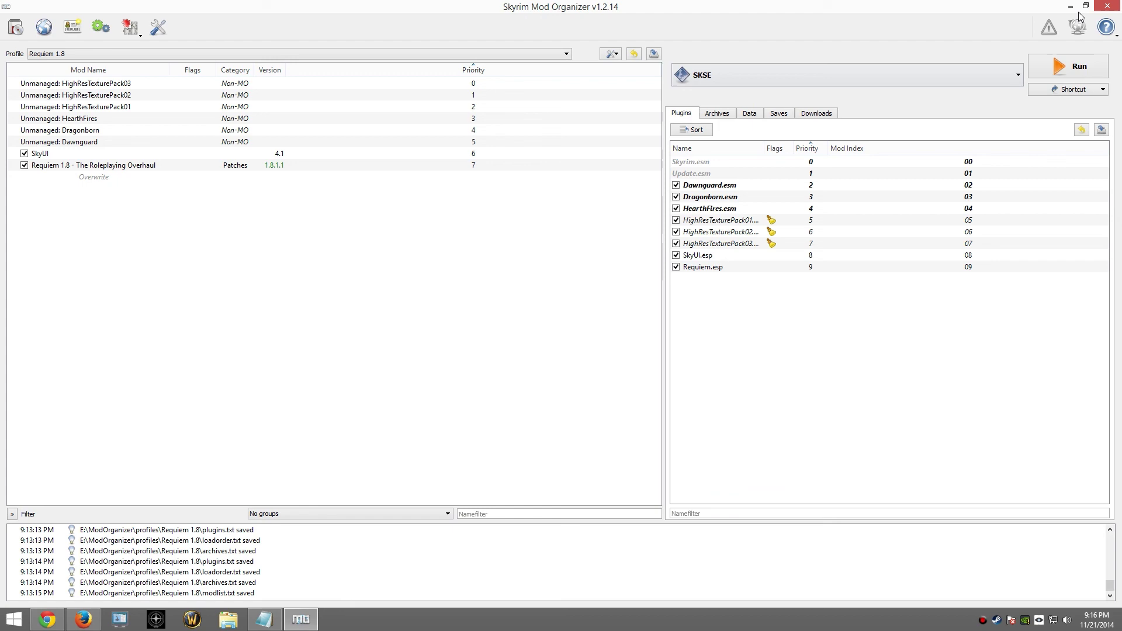
click(1105, 7)
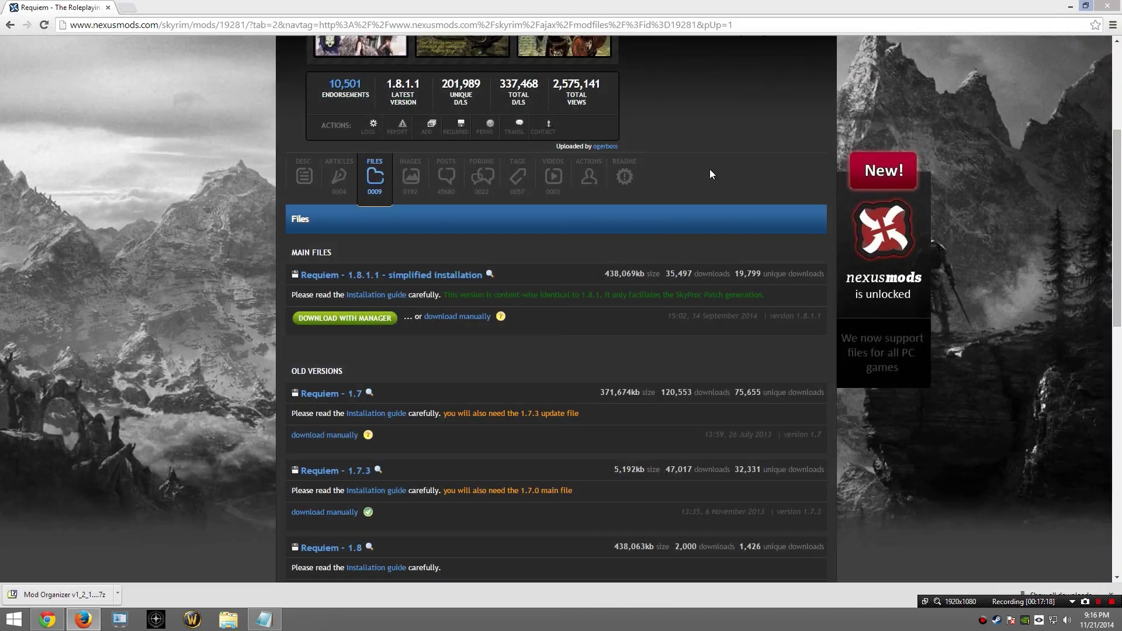
Step: Open File Explorer at the E:\ModOrganizer folder
click(228, 620)
click(328, 293)
drag(334, 252, 358, 60)
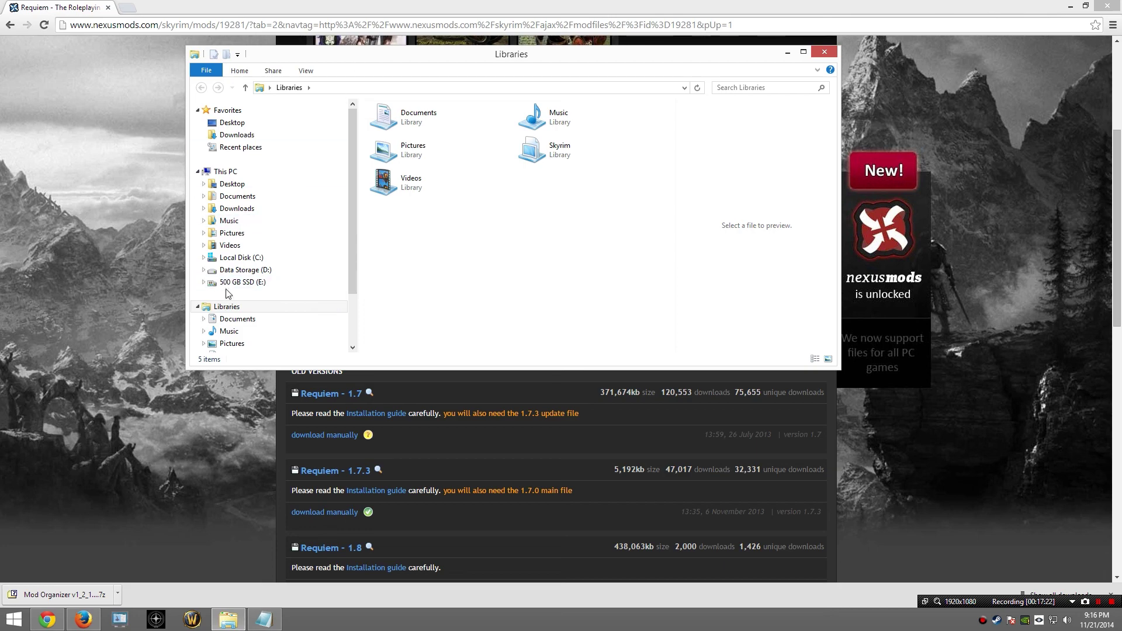
click(245, 269)
click(236, 281)
double_click(403, 148)
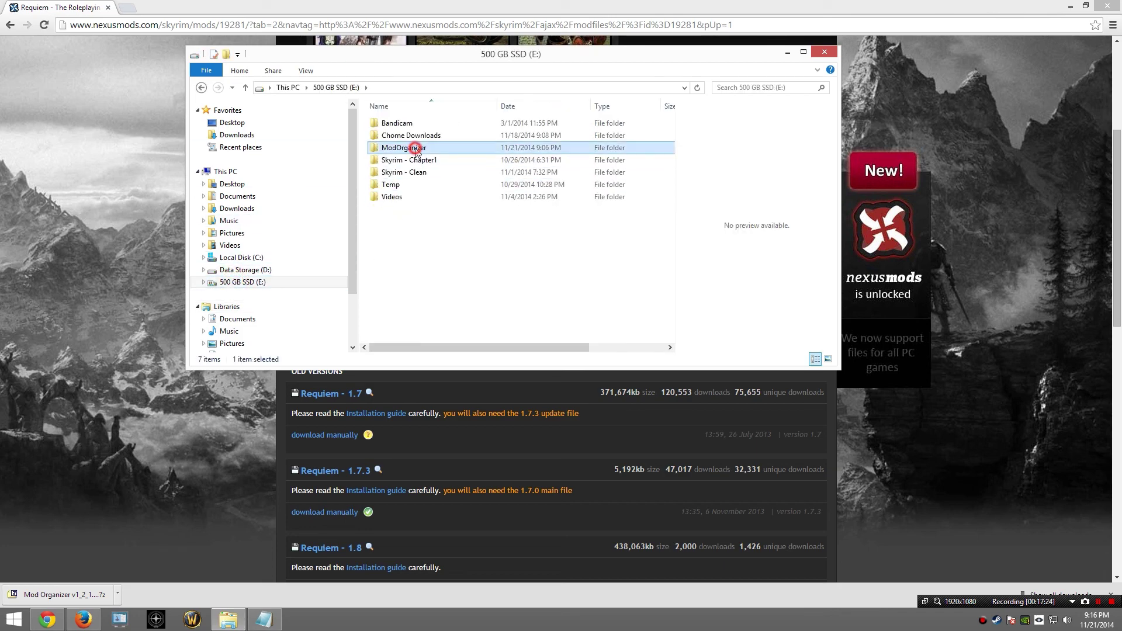
scroll(434, 316, down, 3)
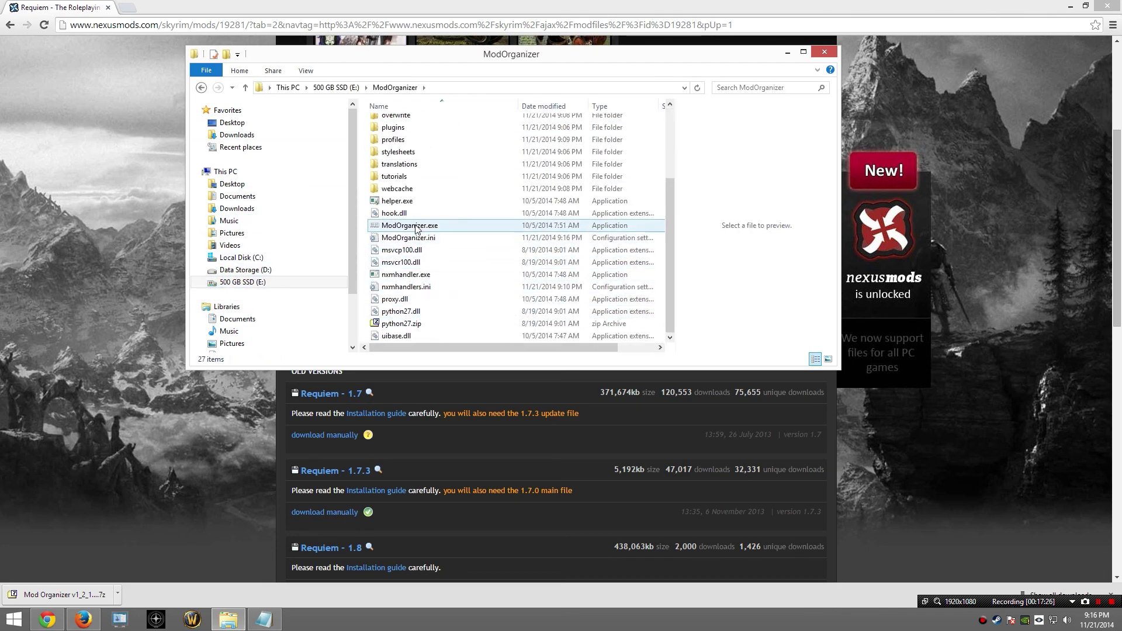
Step: Run ModOrganizer.exe as administrator and accept the UAC prompt
right_click(403, 227)
click(430, 232)
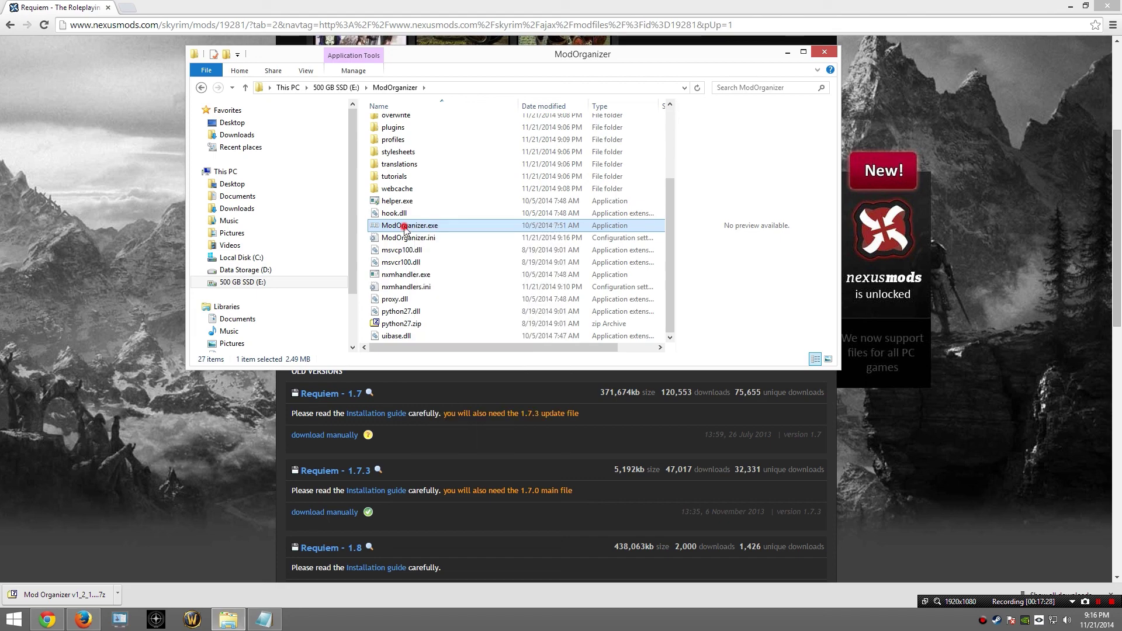
right_click(404, 230)
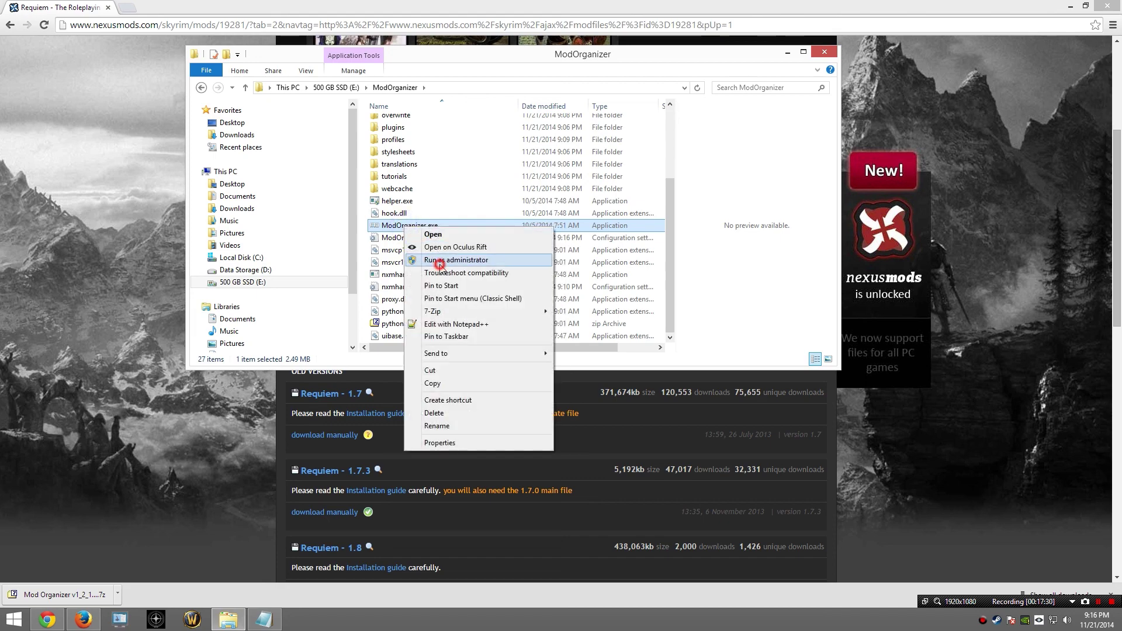
click(444, 260)
click(563, 251)
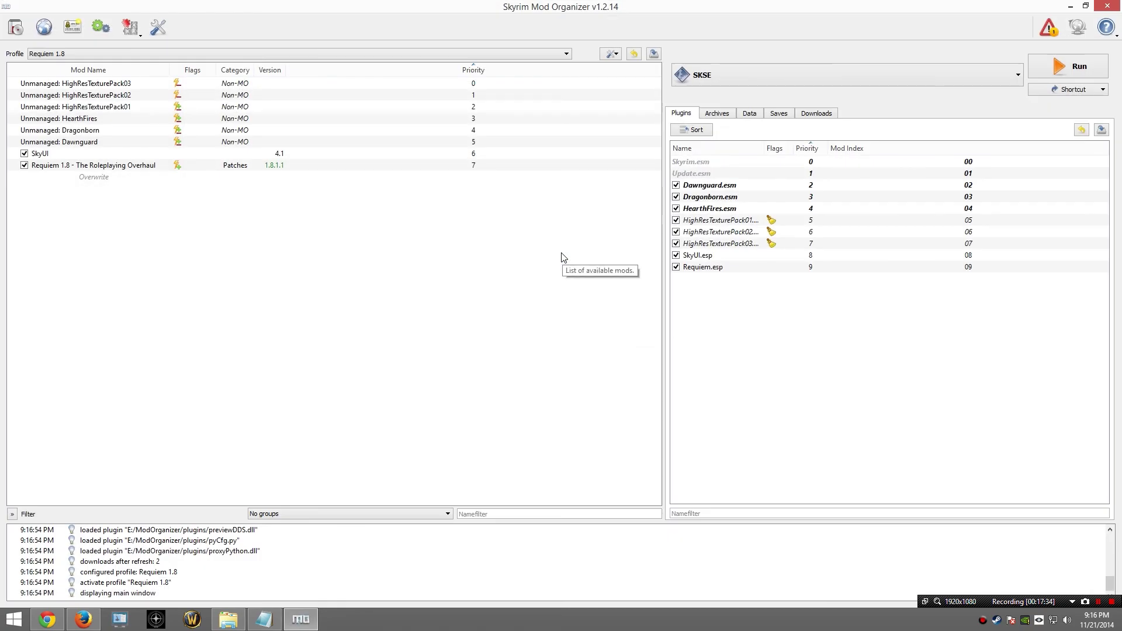
Step: Launch Requiem SkyProc Patcher from Mod Organizer and acknowledge the mod-folder note
click(732, 76)
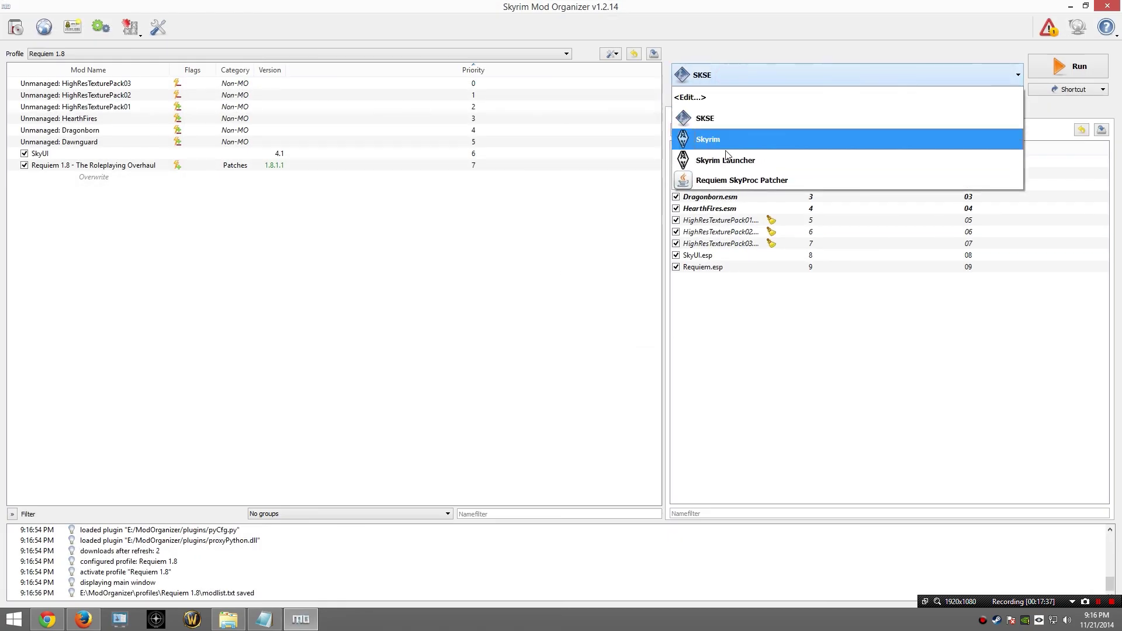
click(750, 182)
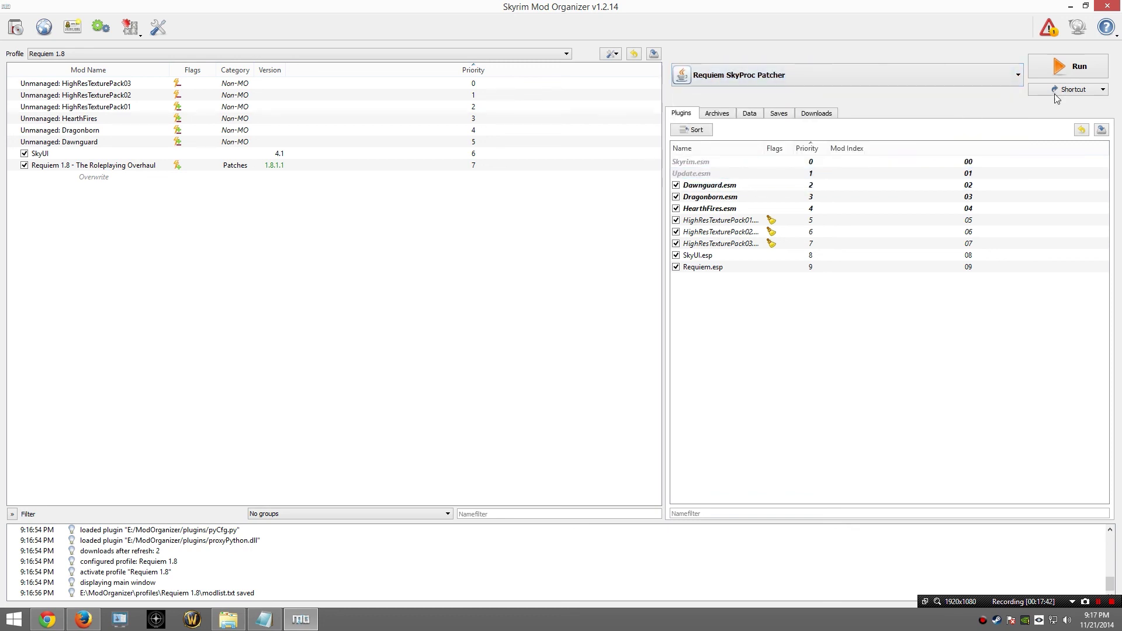
click(1060, 66)
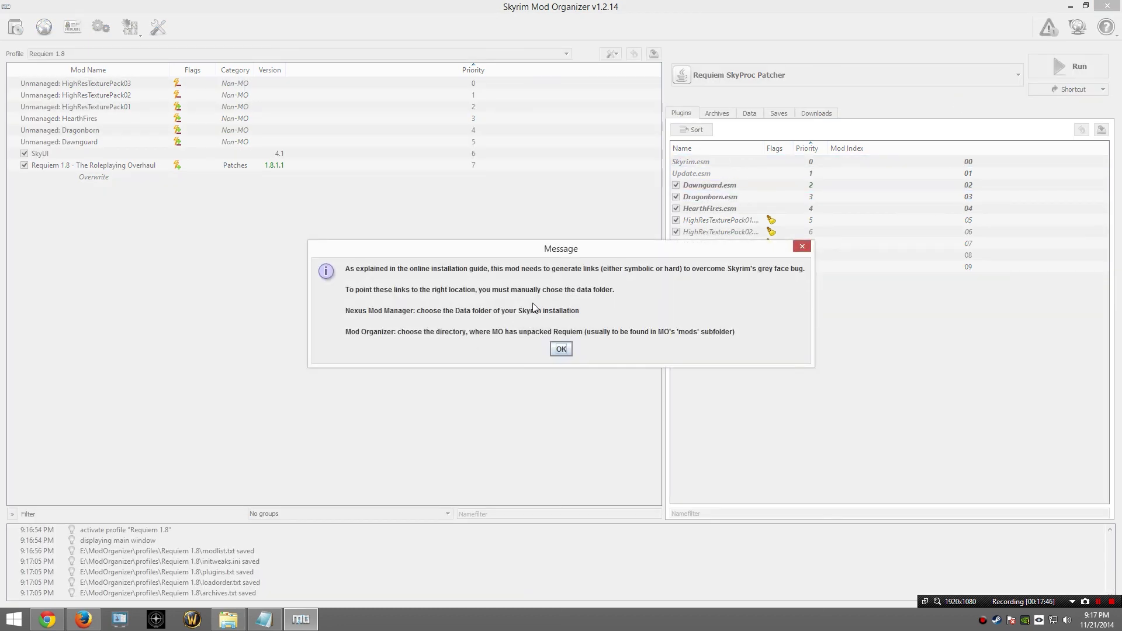
click(564, 352)
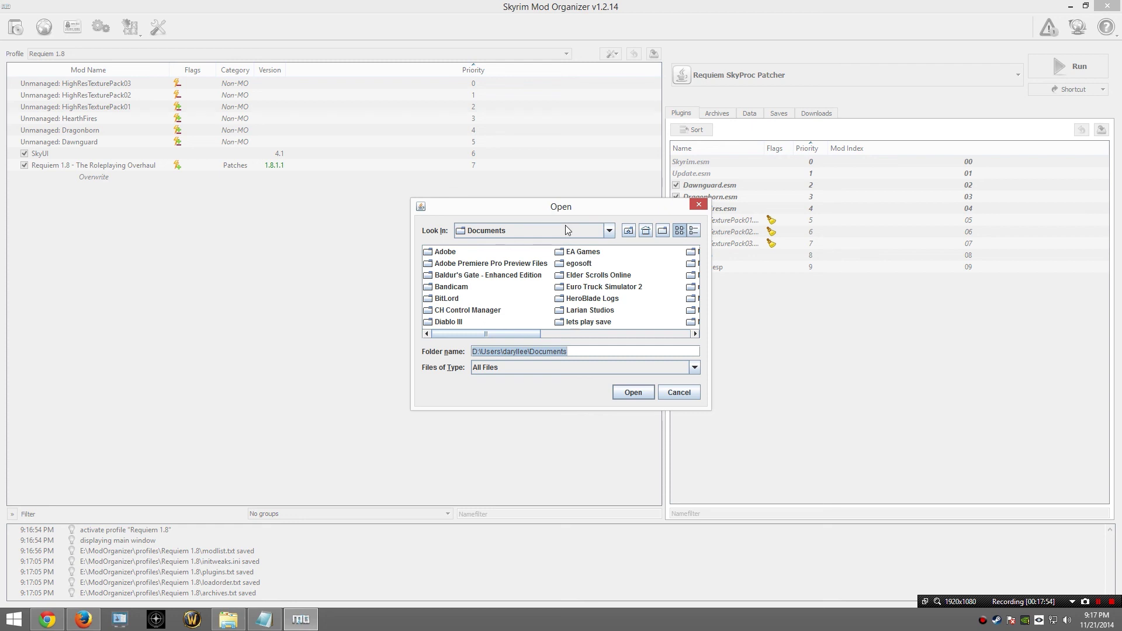
Step: Choose E:\ModOrganizer\mods\Requiem 1.8 - The Roleplaying Overhaul as the mod folder
click(609, 231)
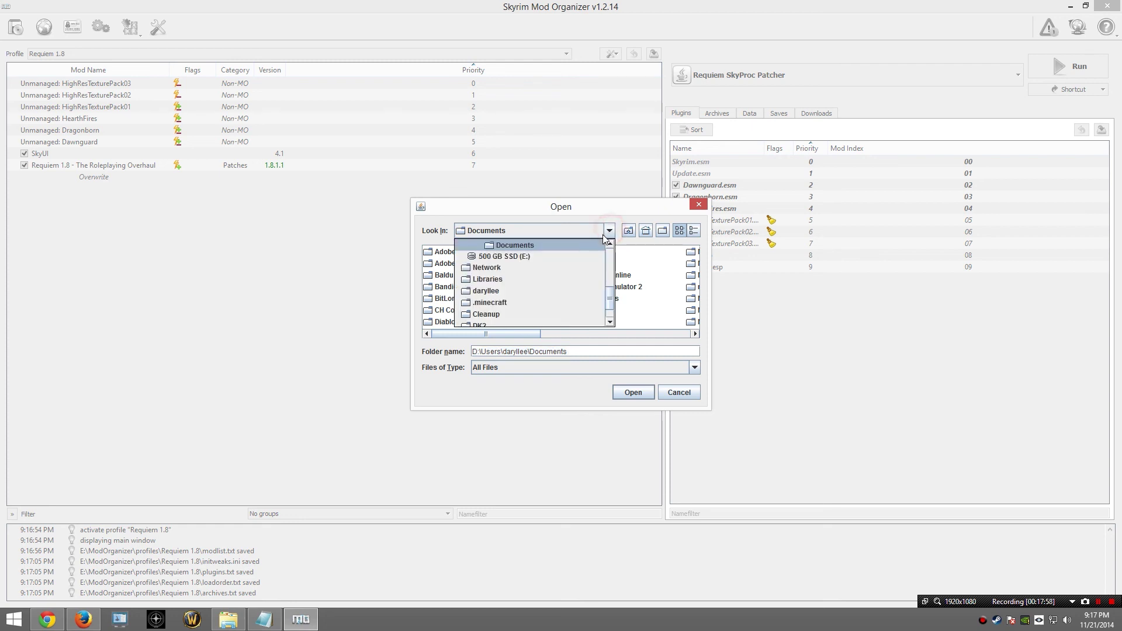
click(526, 257)
double_click(461, 276)
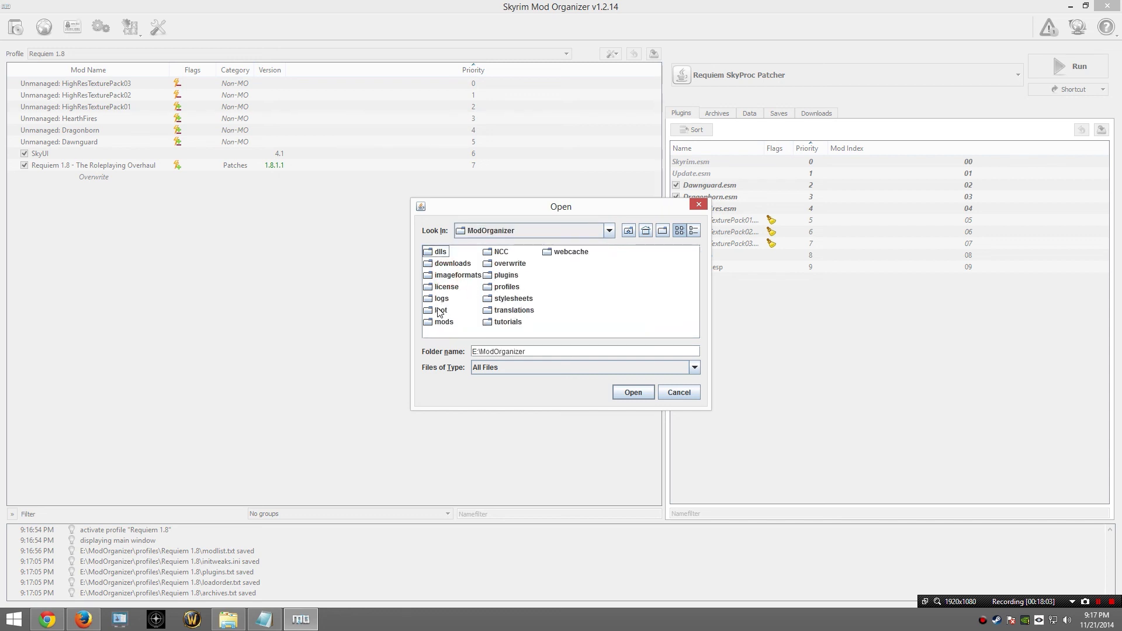
double_click(443, 322)
click(451, 252)
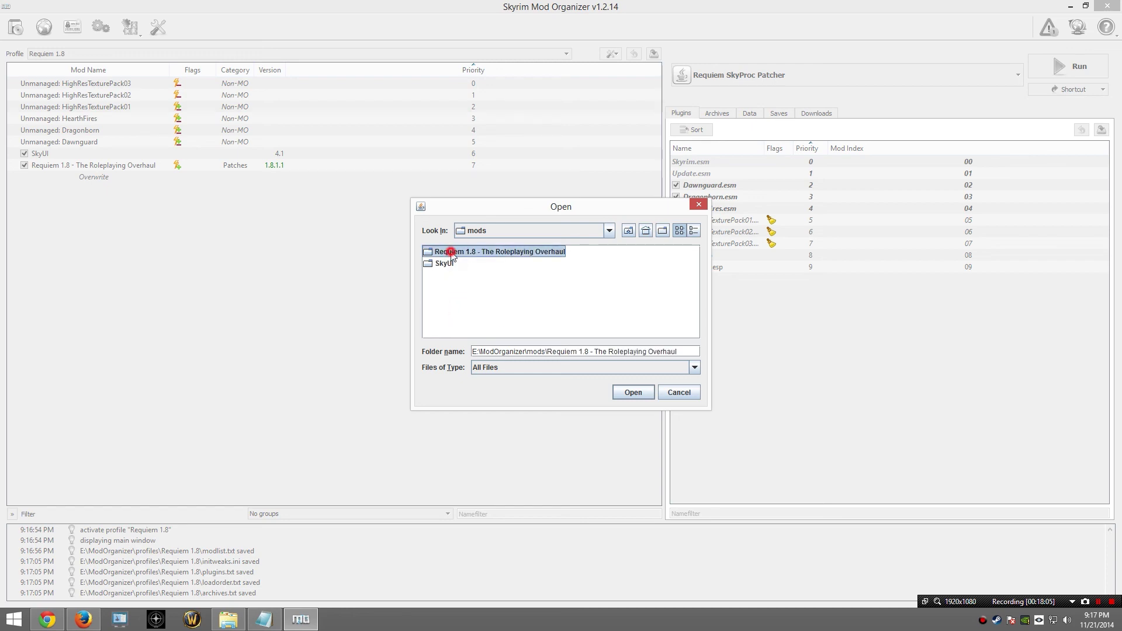
double_click(452, 252)
click(632, 392)
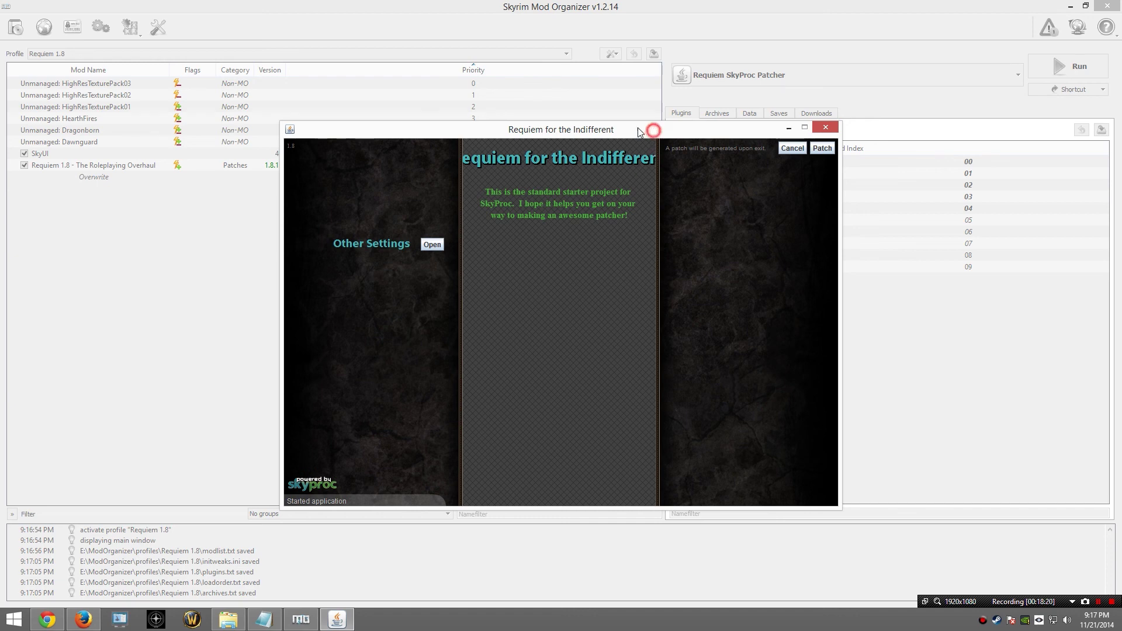
Step: Patch in the SkyProc patcher to export Requiem for the Indifferent.esp
drag(653, 129, 635, 123)
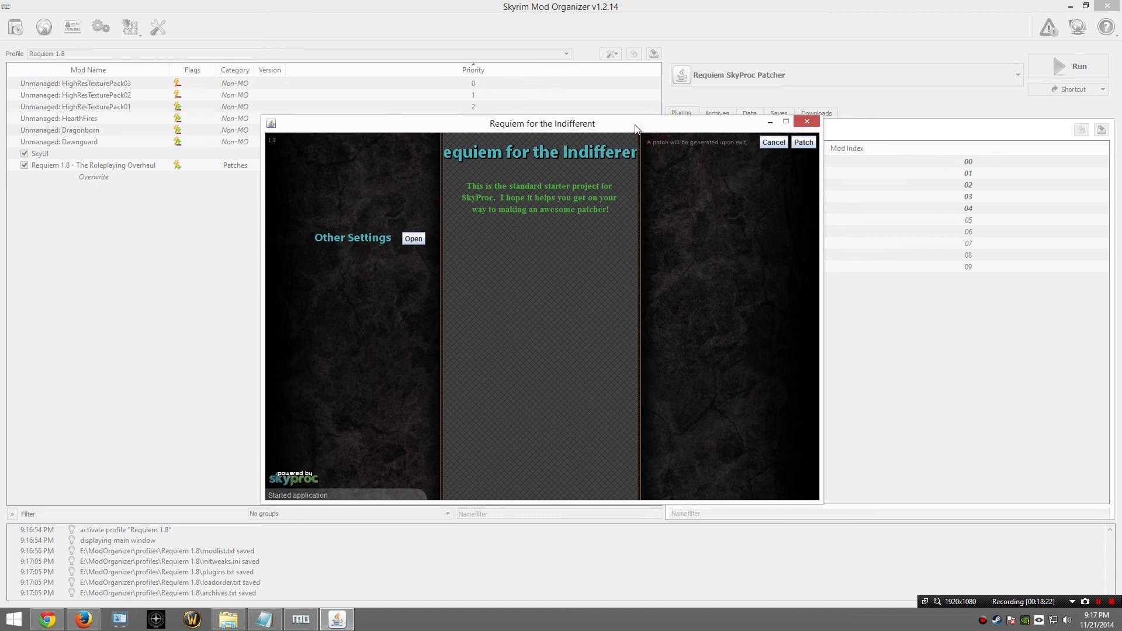
click(805, 142)
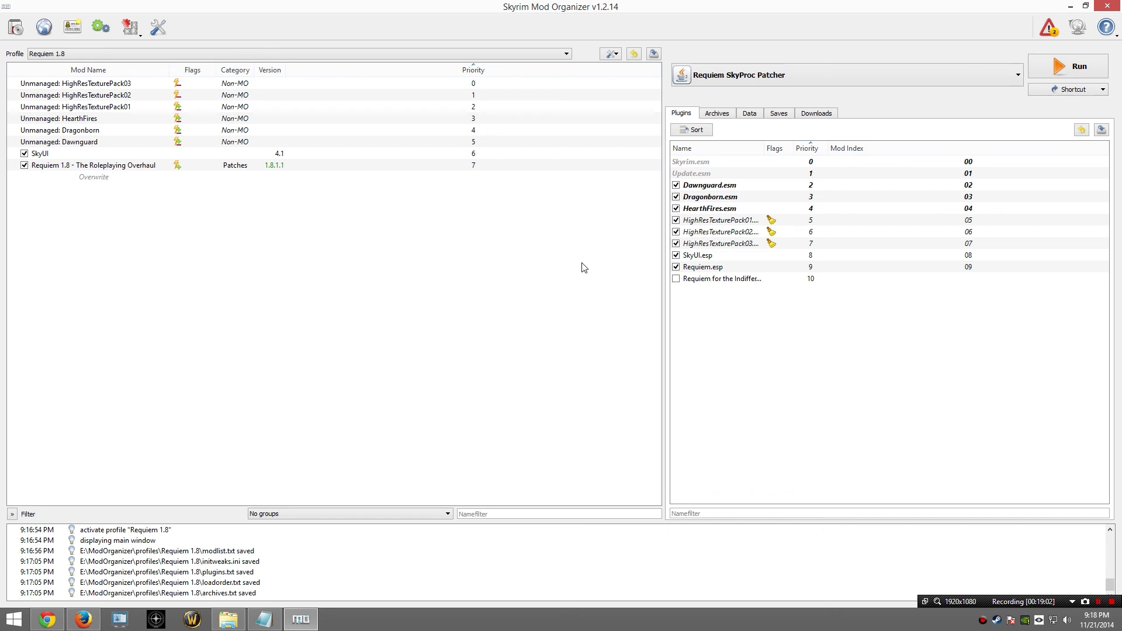
Step: Enable Requiem for the Indifferent.esp in Plugins and select SKSE as the launch program
click(678, 281)
drag(764, 148, 799, 149)
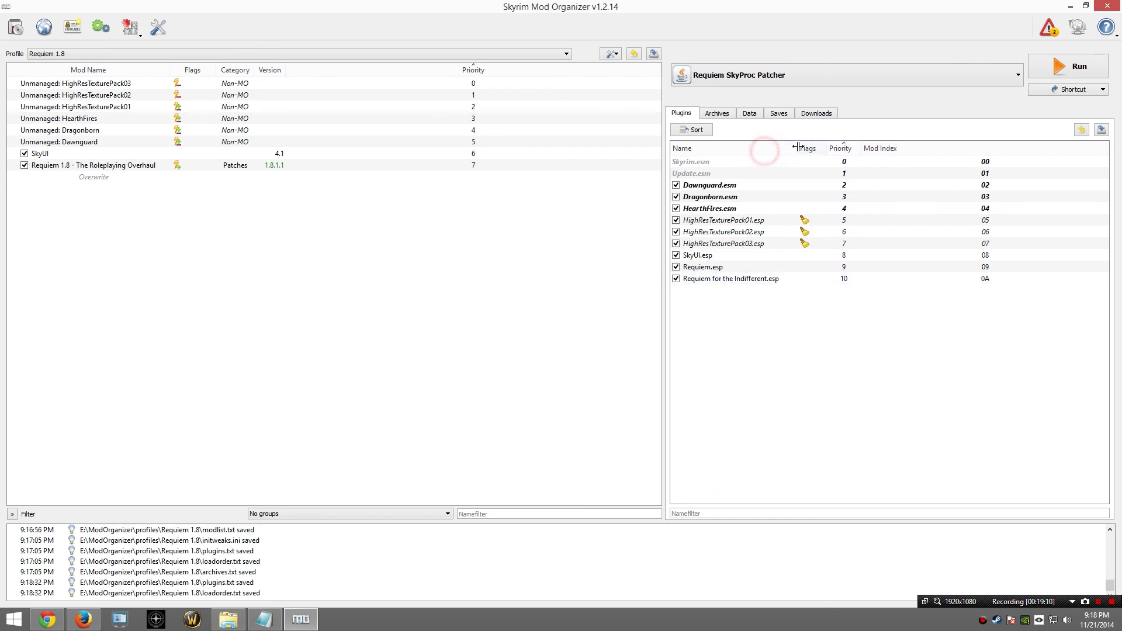
click(730, 279)
mouse_move(741, 284)
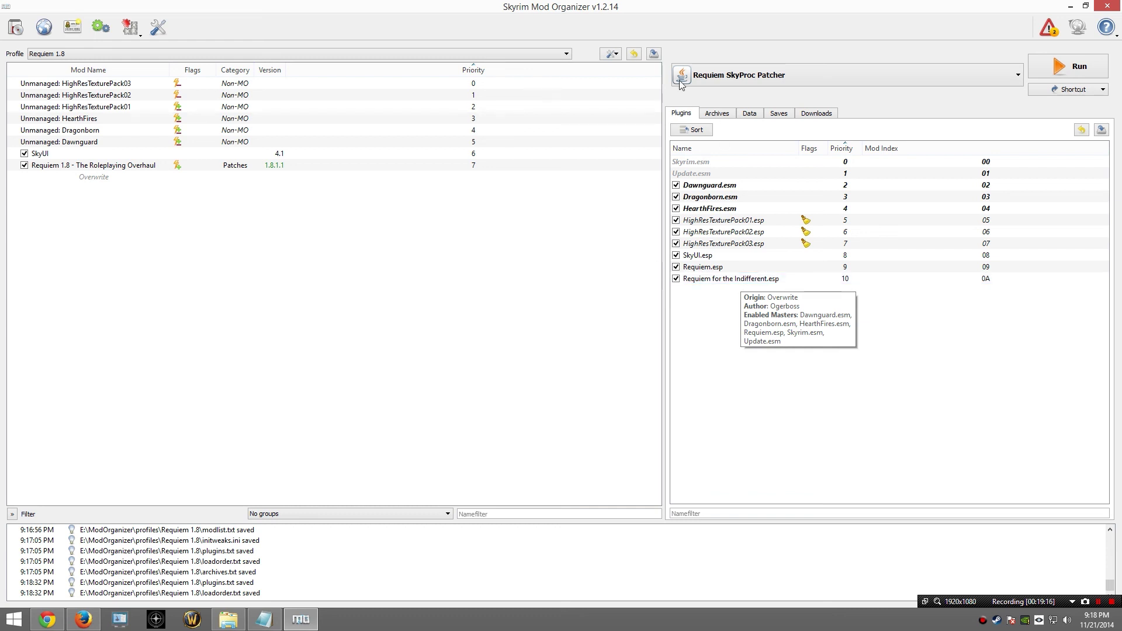
click(737, 82)
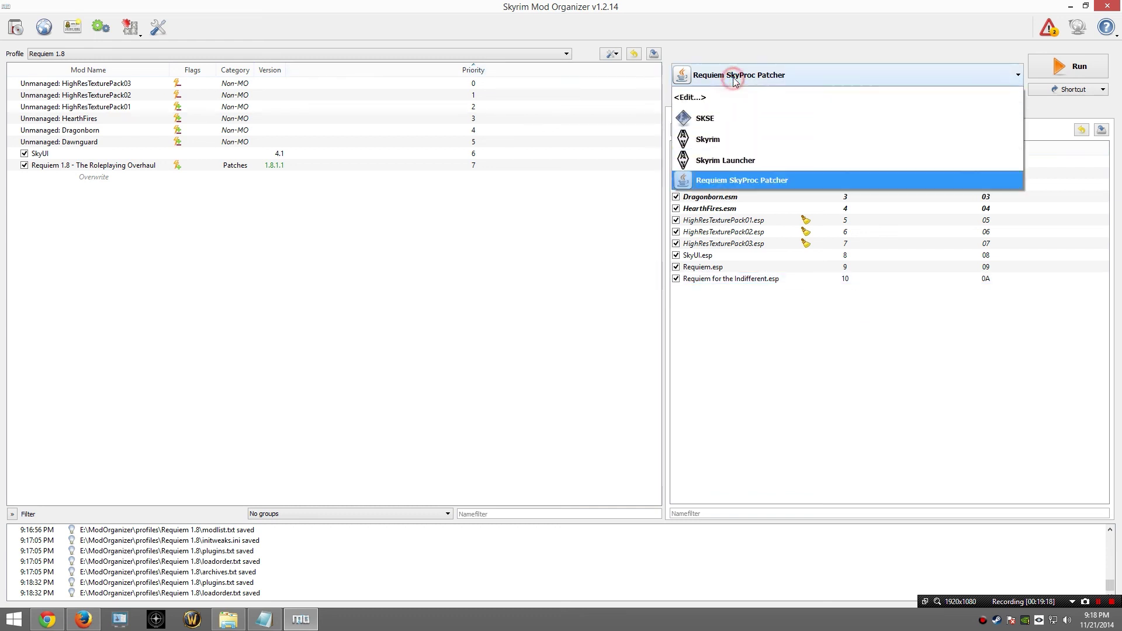
click(717, 118)
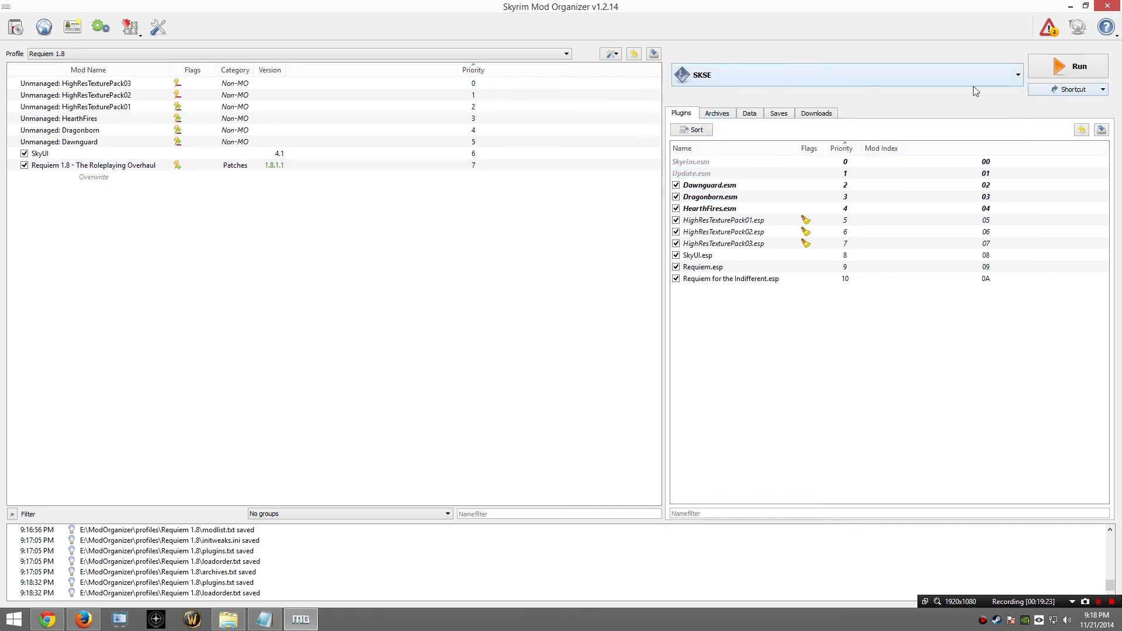
Step: Launch Skyrim via SKSE and begin a new game from the main menu, confirming Yes
click(1052, 69)
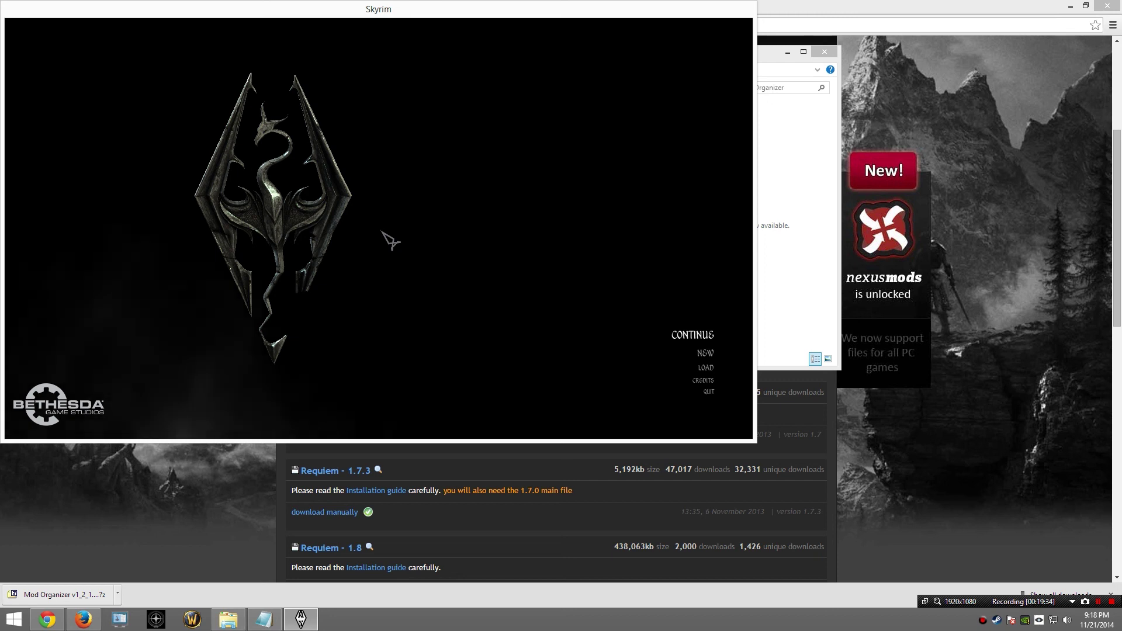
click(706, 354)
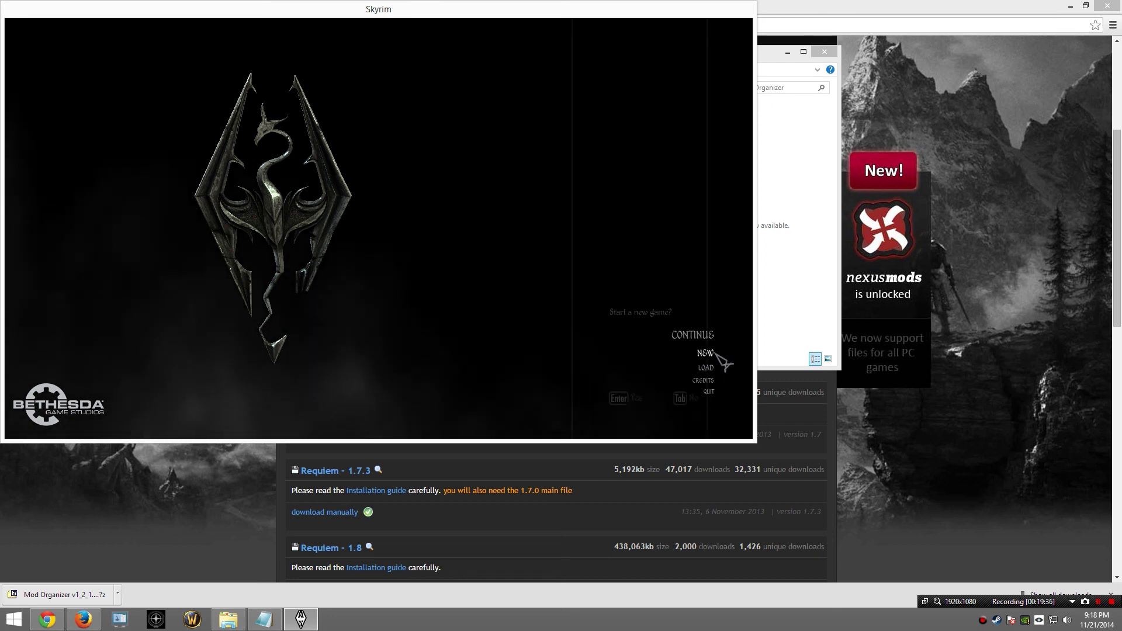
click(537, 401)
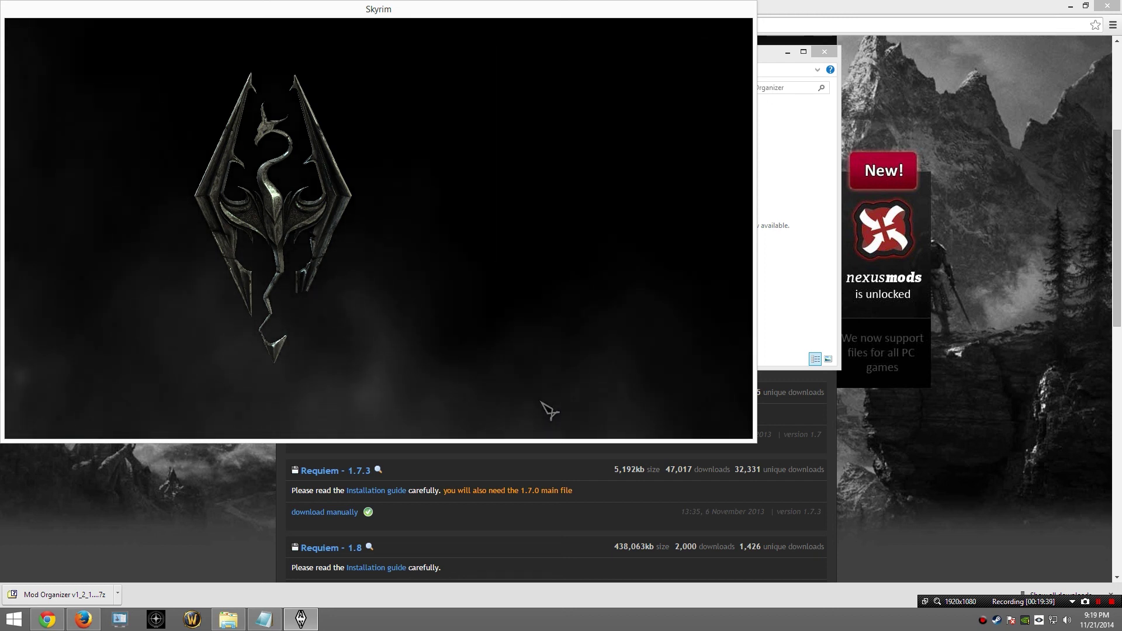